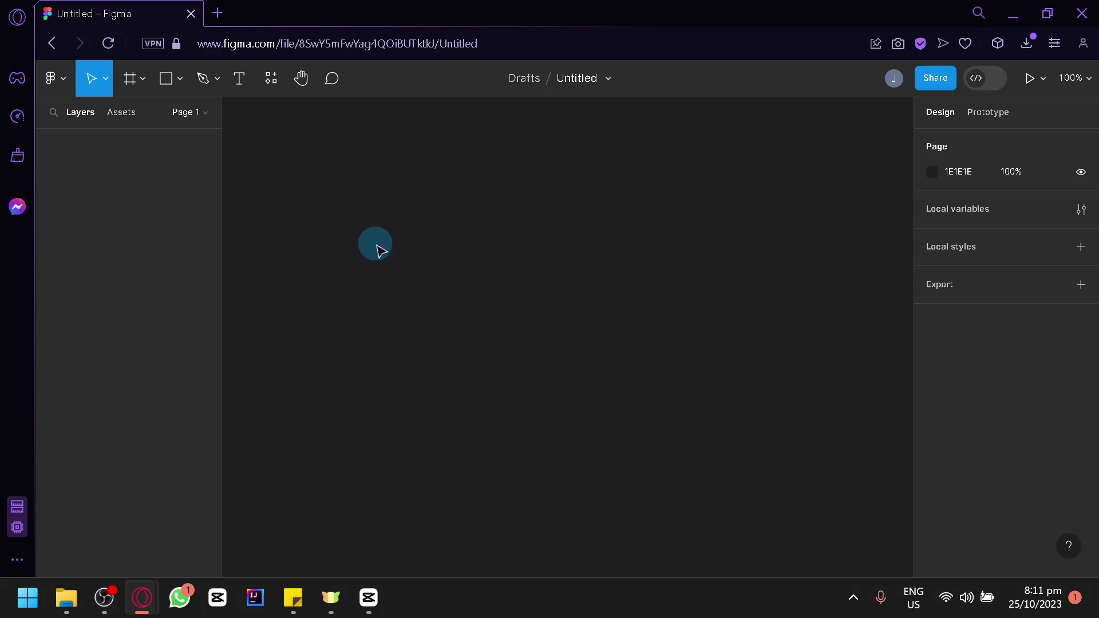
Step: Draw a freehand portrait frame about 323 × 538 on the empty canvas and delete it
left_click(139, 86)
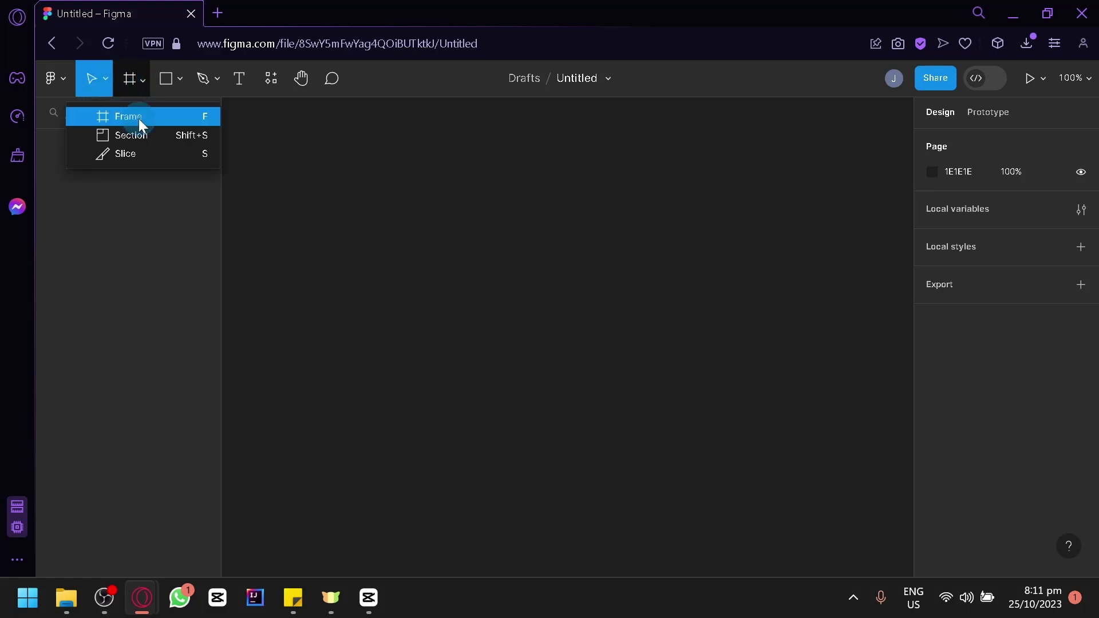
left_click(503, 290)
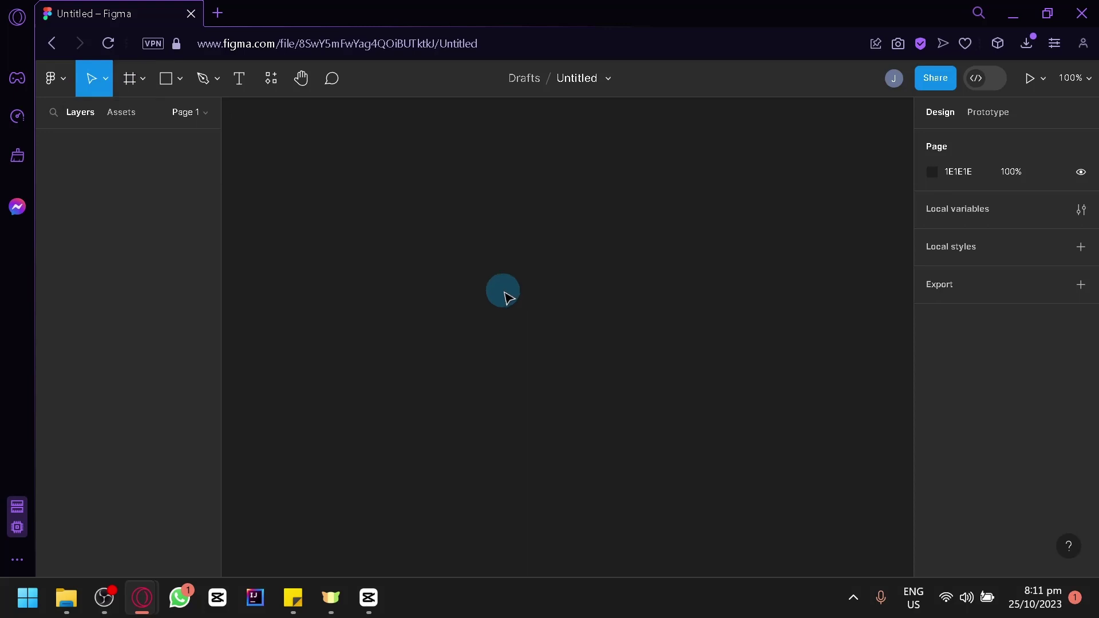
key("f")
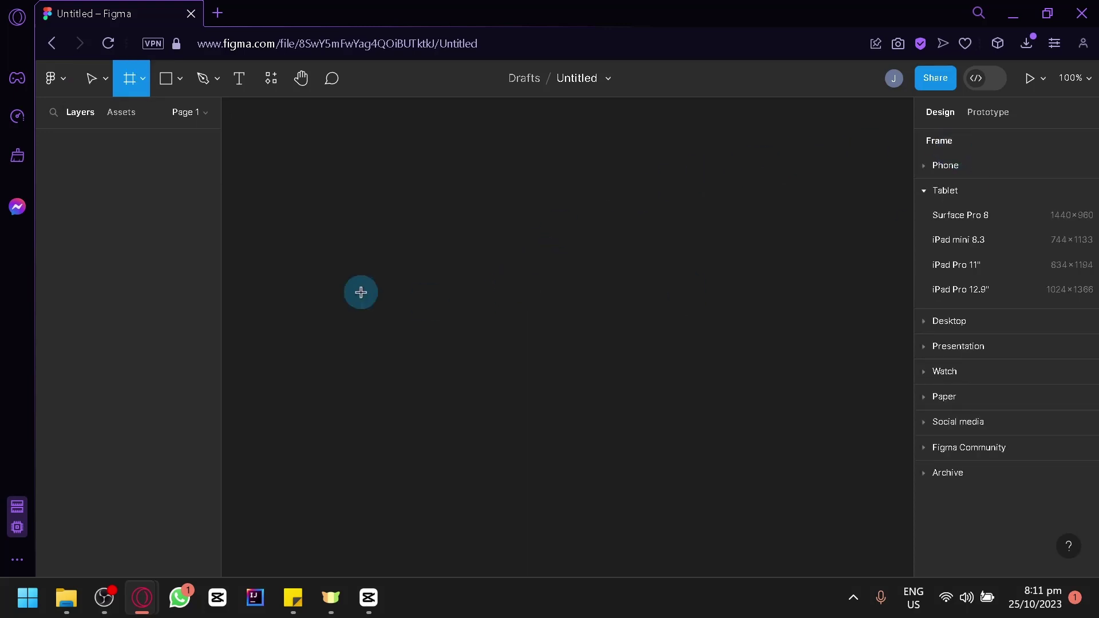
left_click_drag(350, 139, 600, 555)
left_click(425, 237)
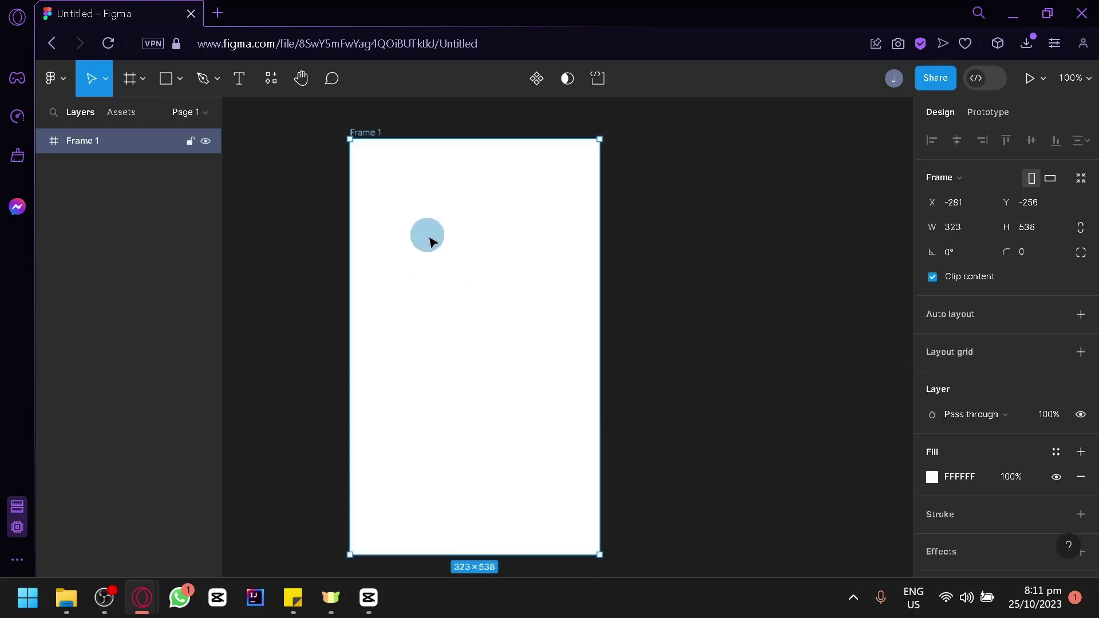
key("Delete")
Step: Add a phone frame to the canvas using the Android Large preset (360 × 800)
key("f")
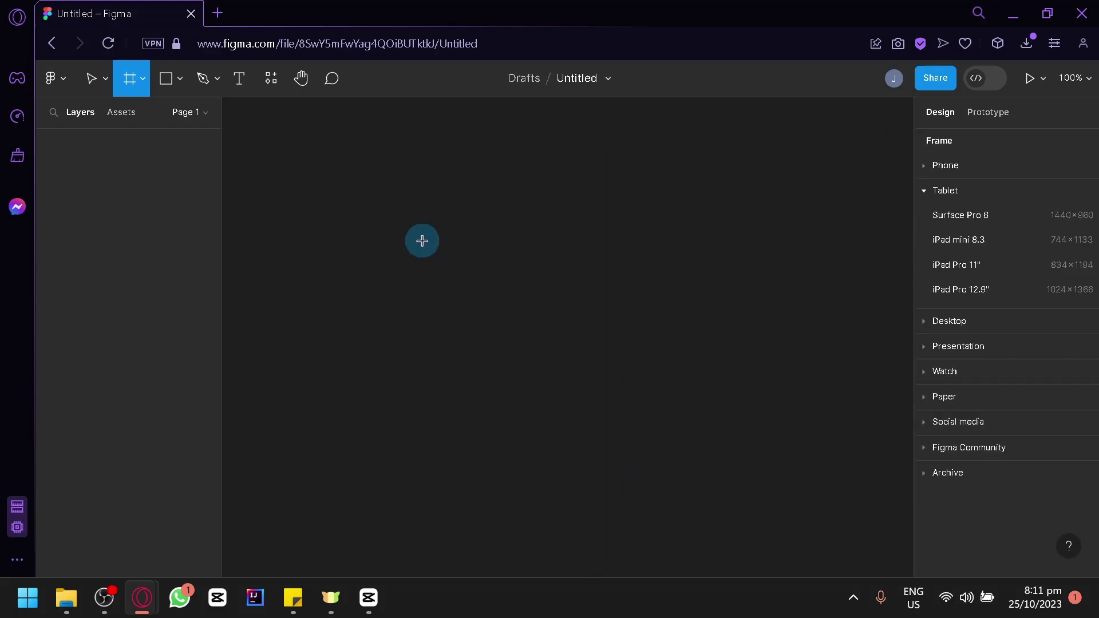
left_click(927, 192)
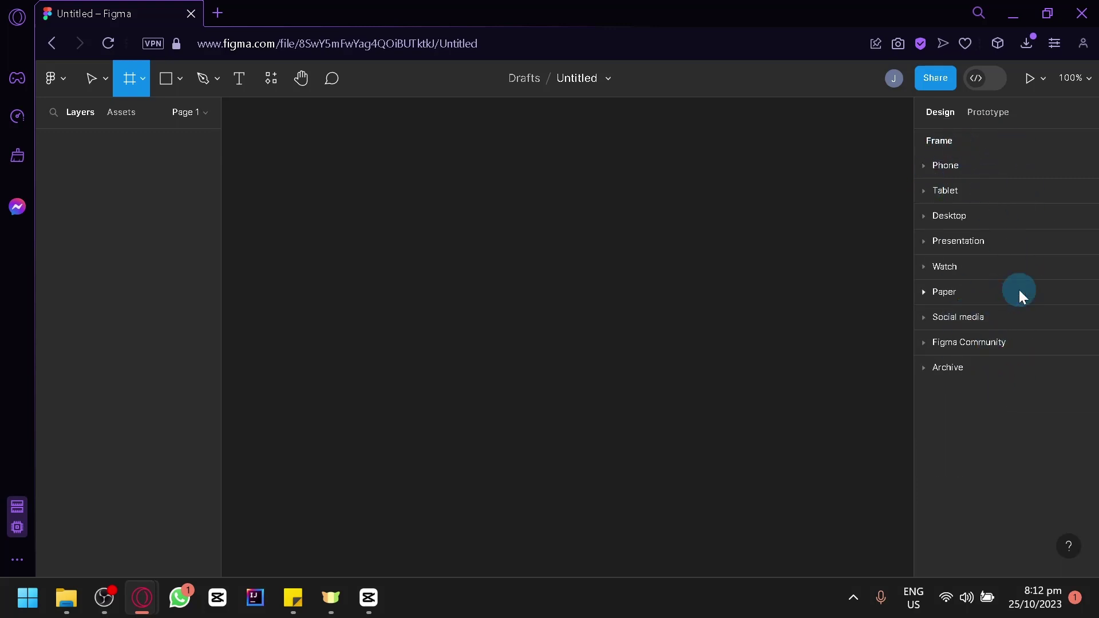
left_click(924, 167)
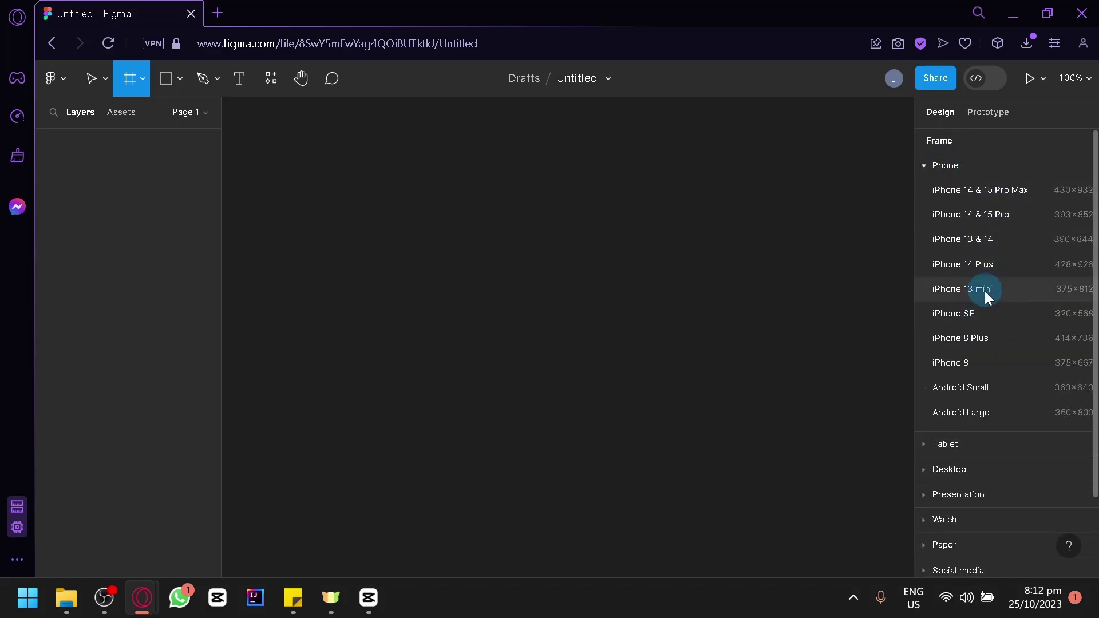
left_click(995, 411)
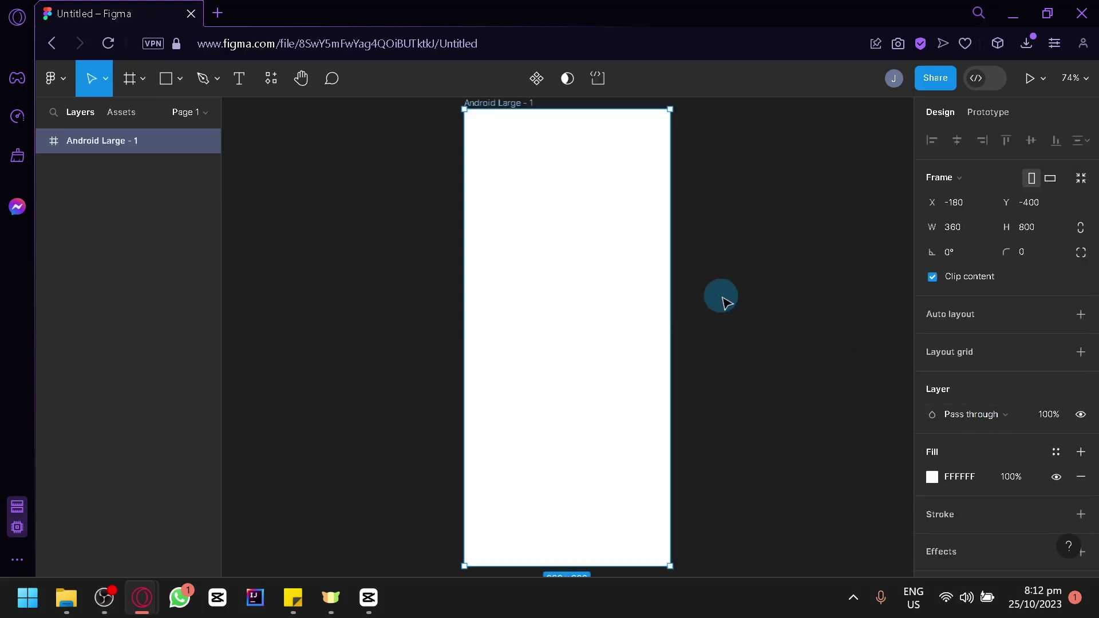
left_click(730, 278)
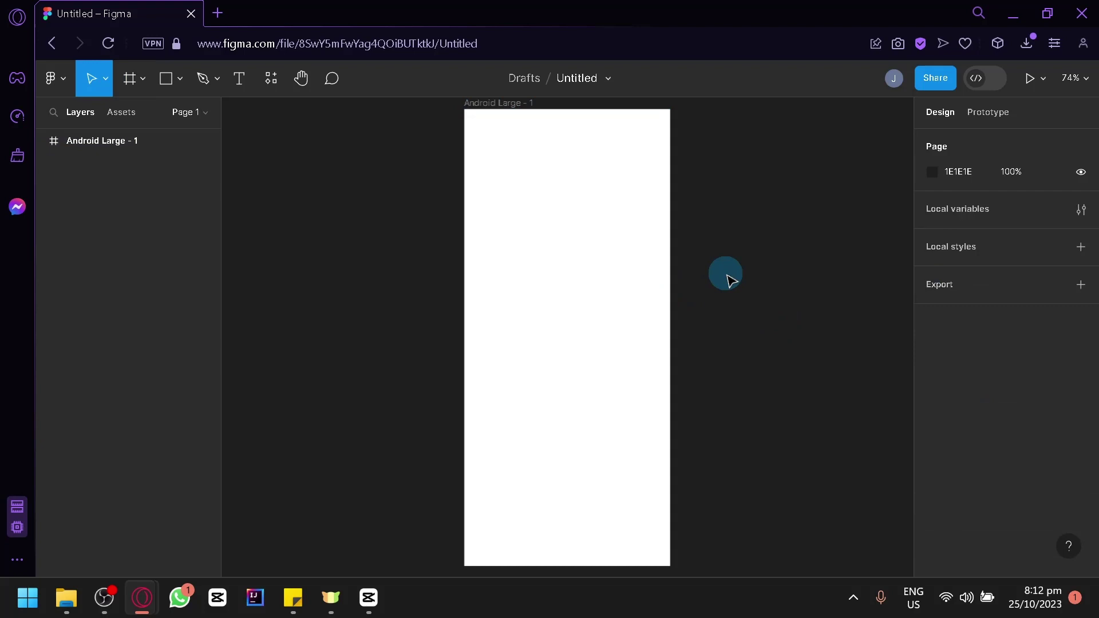
left_click(634, 239)
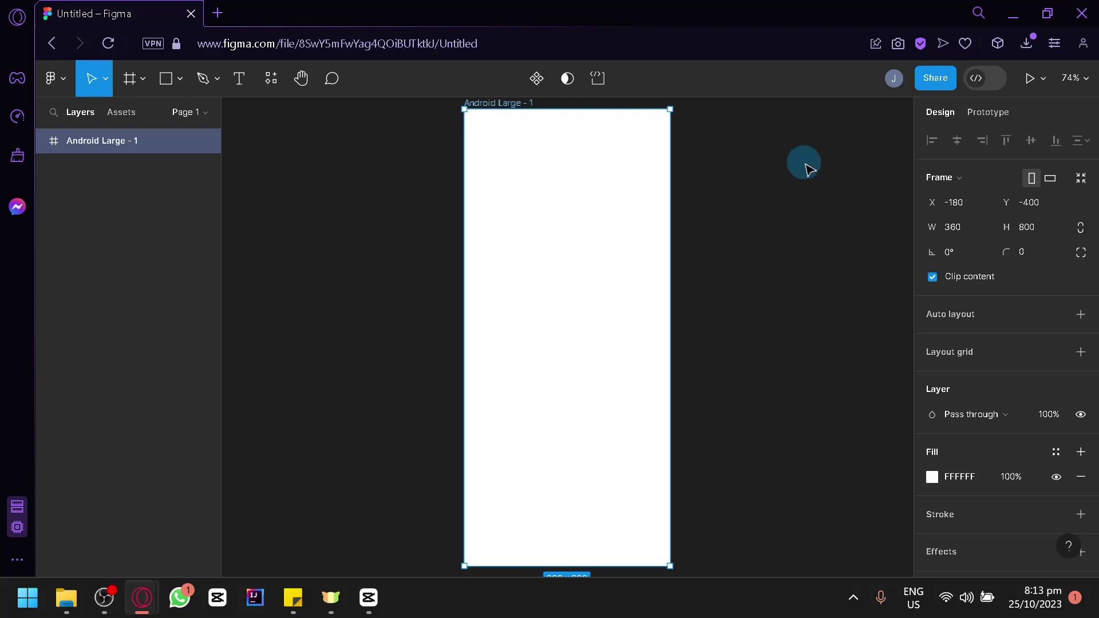
left_click(715, 255)
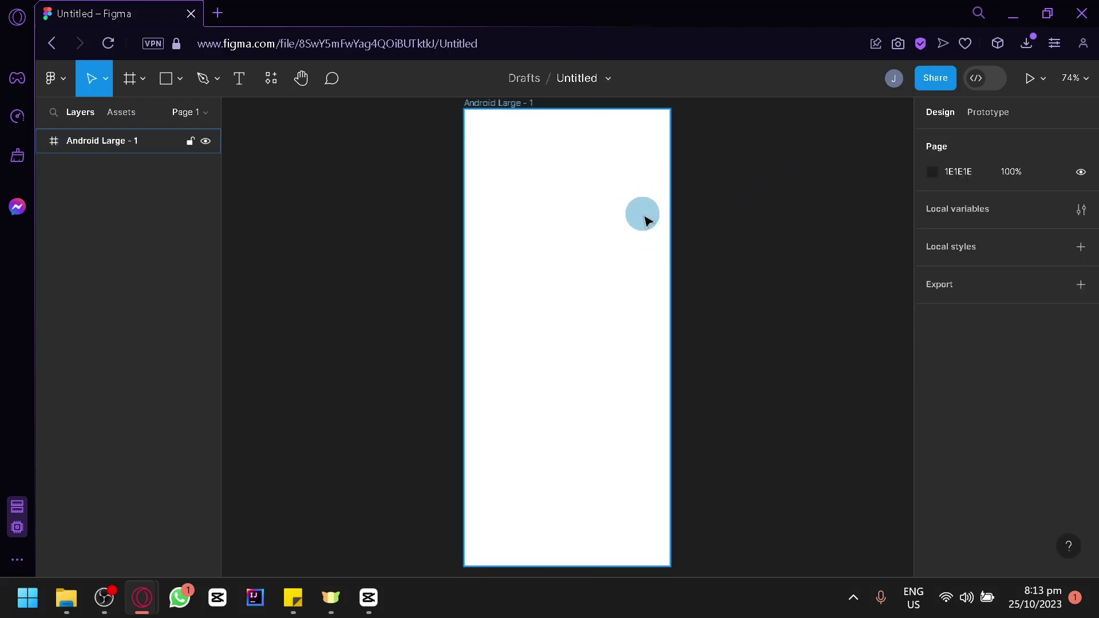
scroll(644, 221, "up", 3)
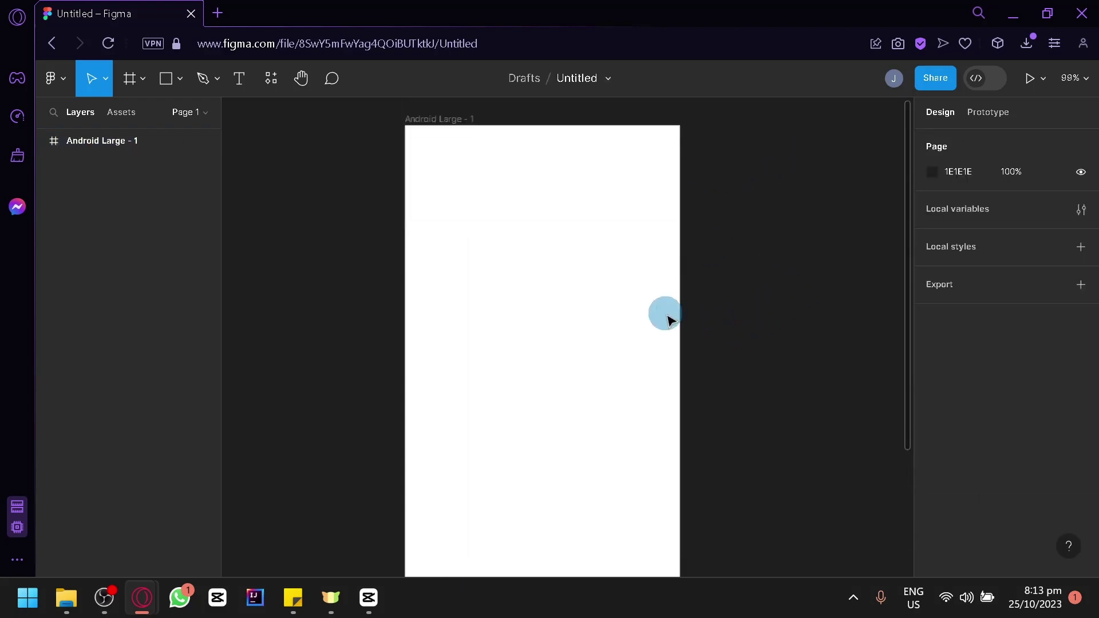
scroll(716, 287, "down", 5)
scroll(716, 287, "up", 8)
scroll(732, 285, "down", 1)
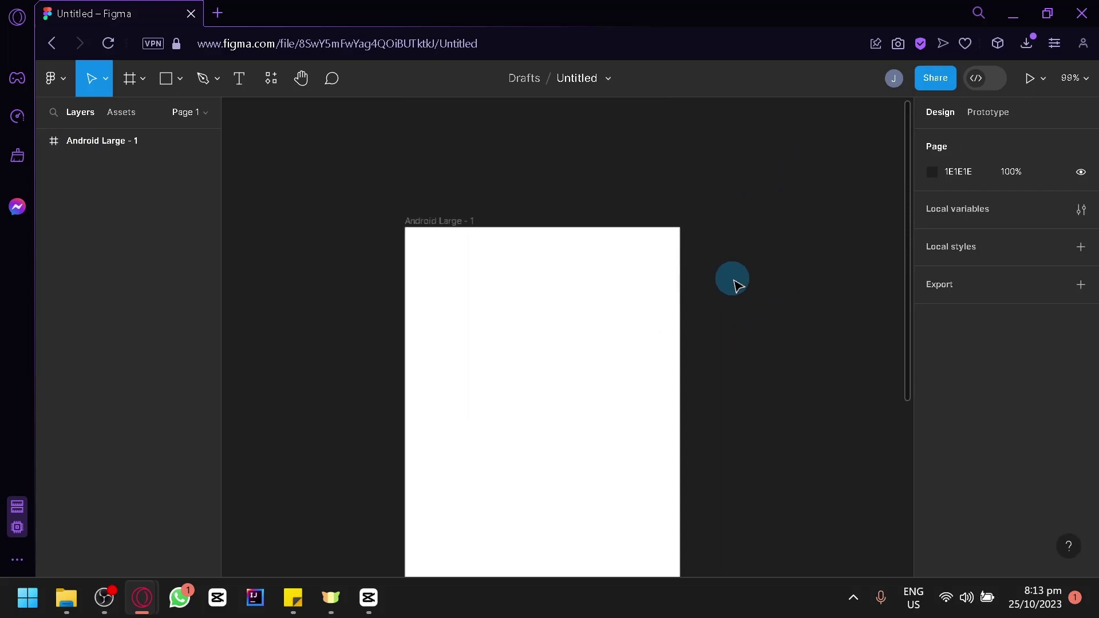
scroll(737, 285, "down", 3)
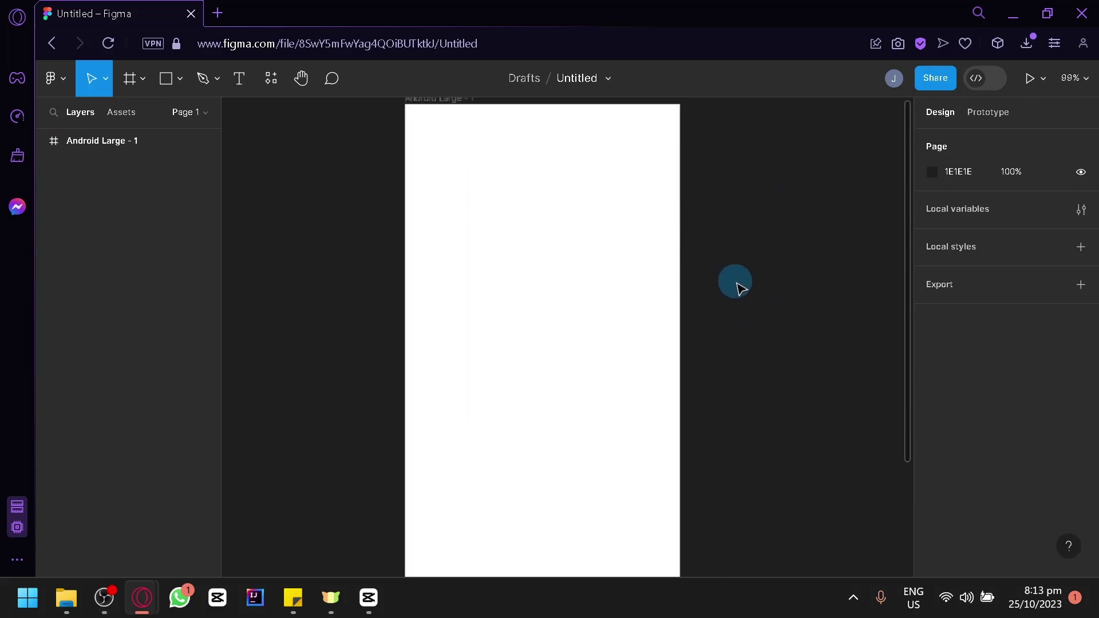
scroll(738, 288, "up", 1)
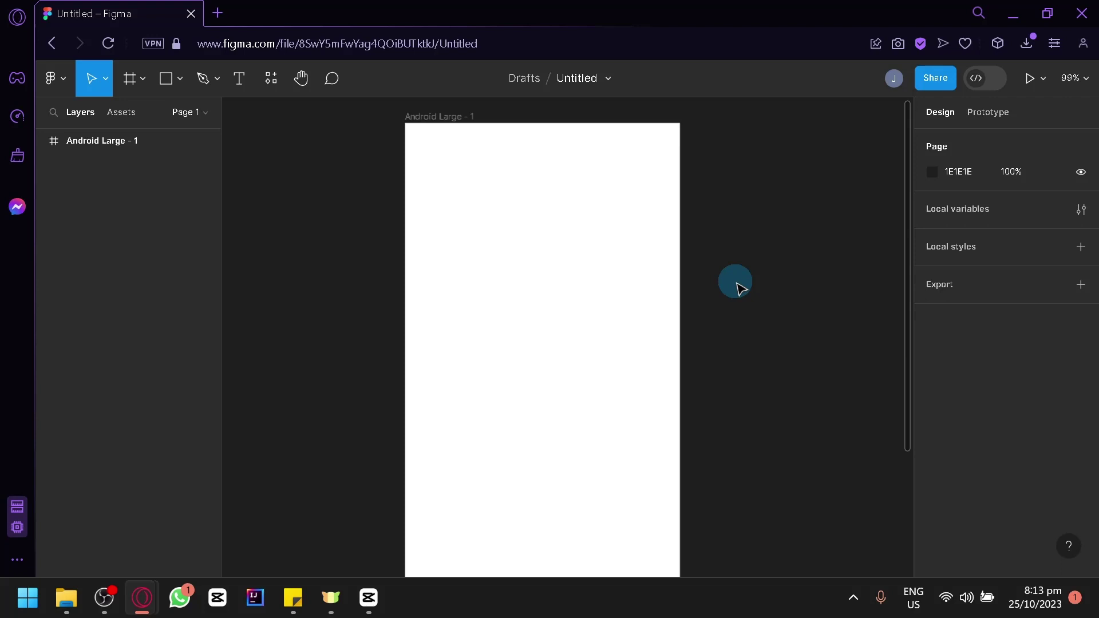
scroll(739, 287, "down", 5, "ctrl")
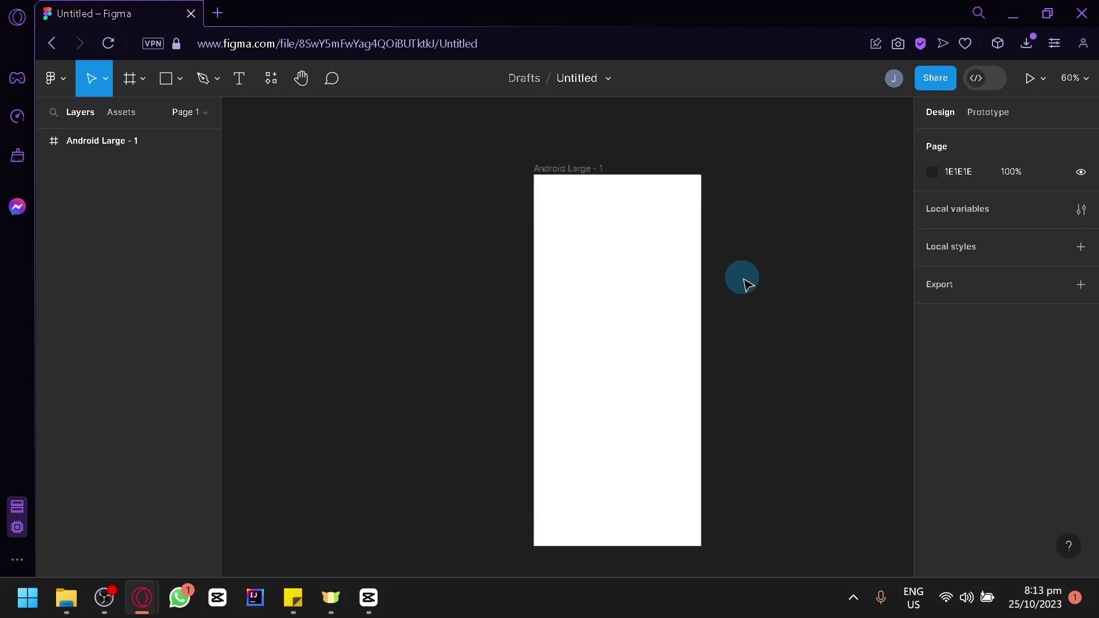
scroll(742, 277, "down", 1)
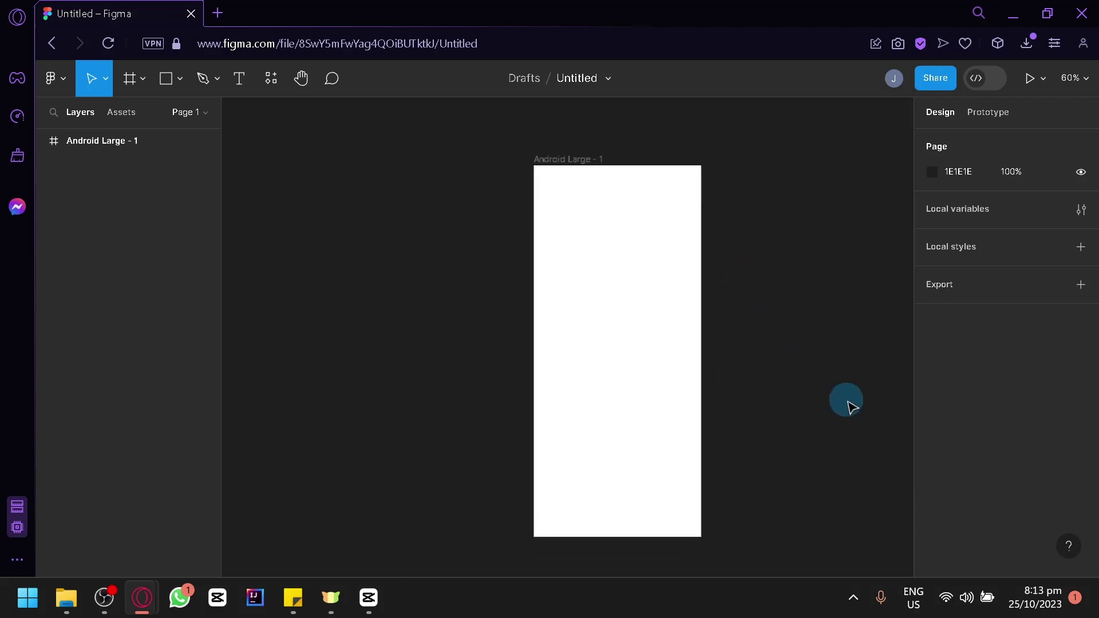
scroll(847, 402, "up", 2, "ctrl")
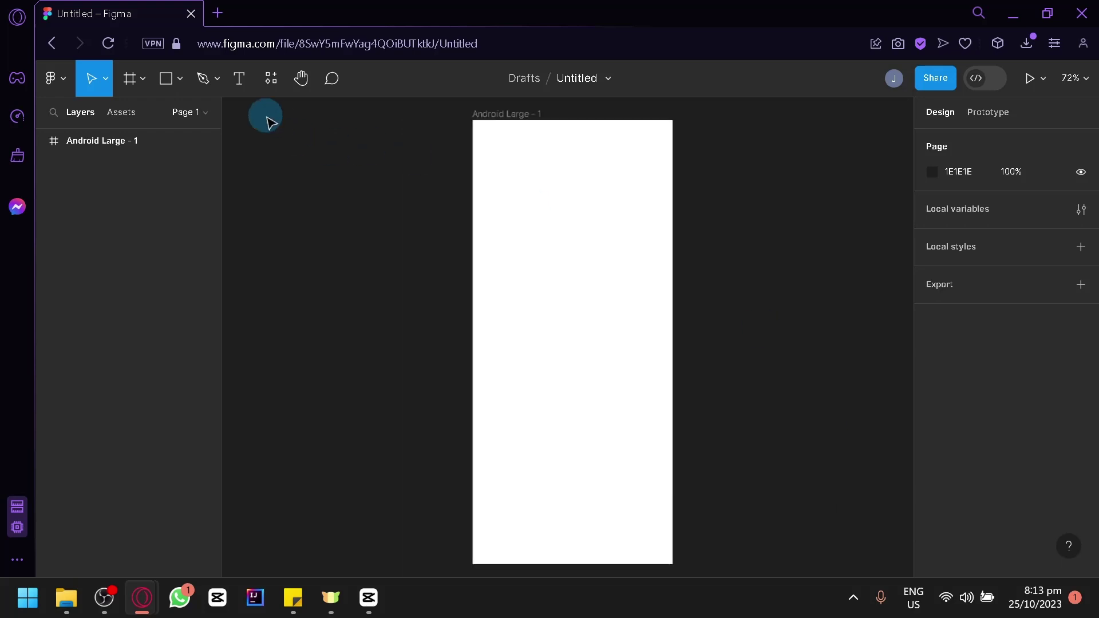
left_click(180, 90)
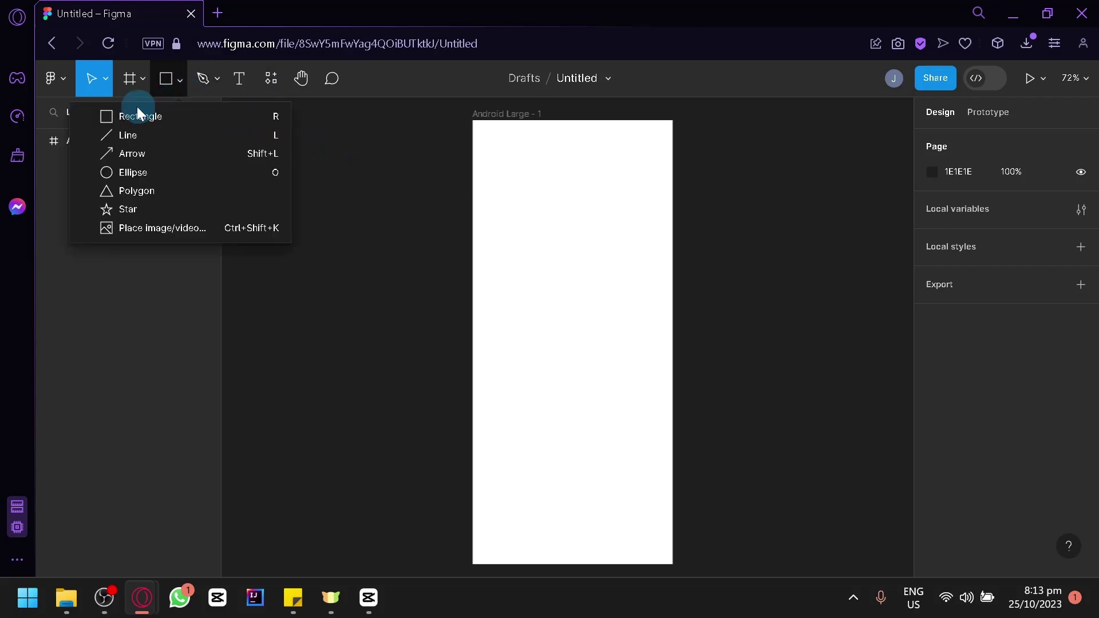
key("Escape")
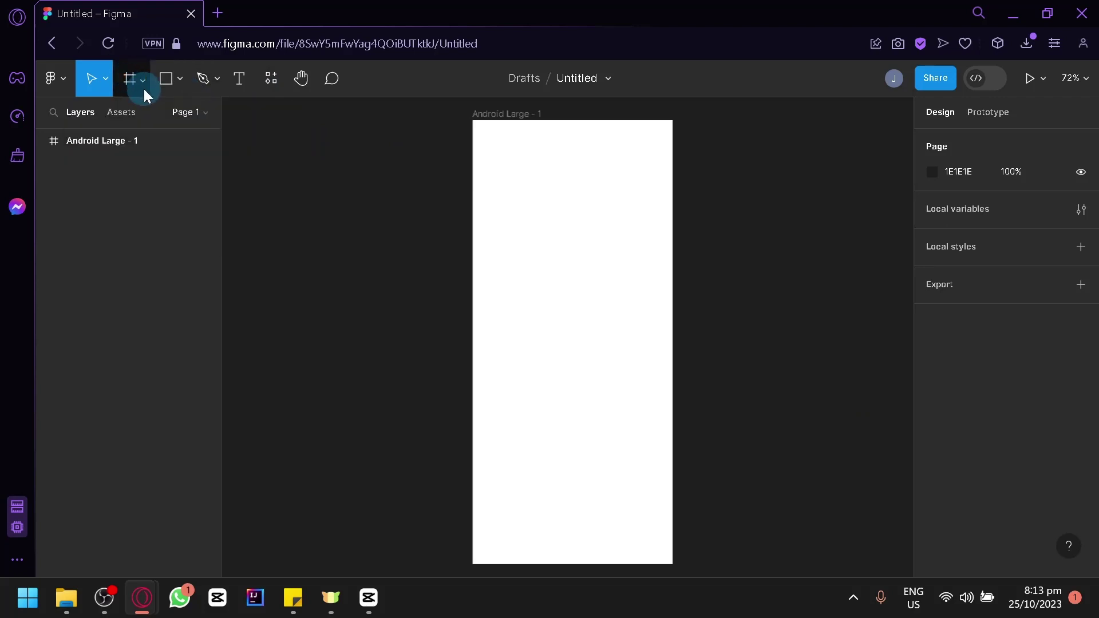
left_click(177, 90)
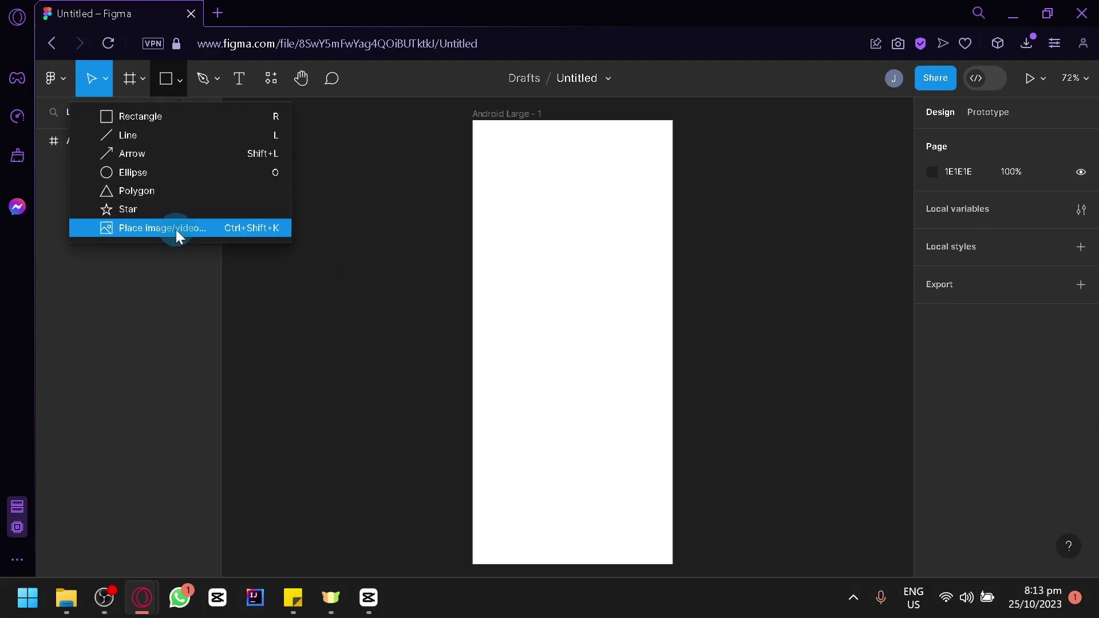
left_click(412, 289)
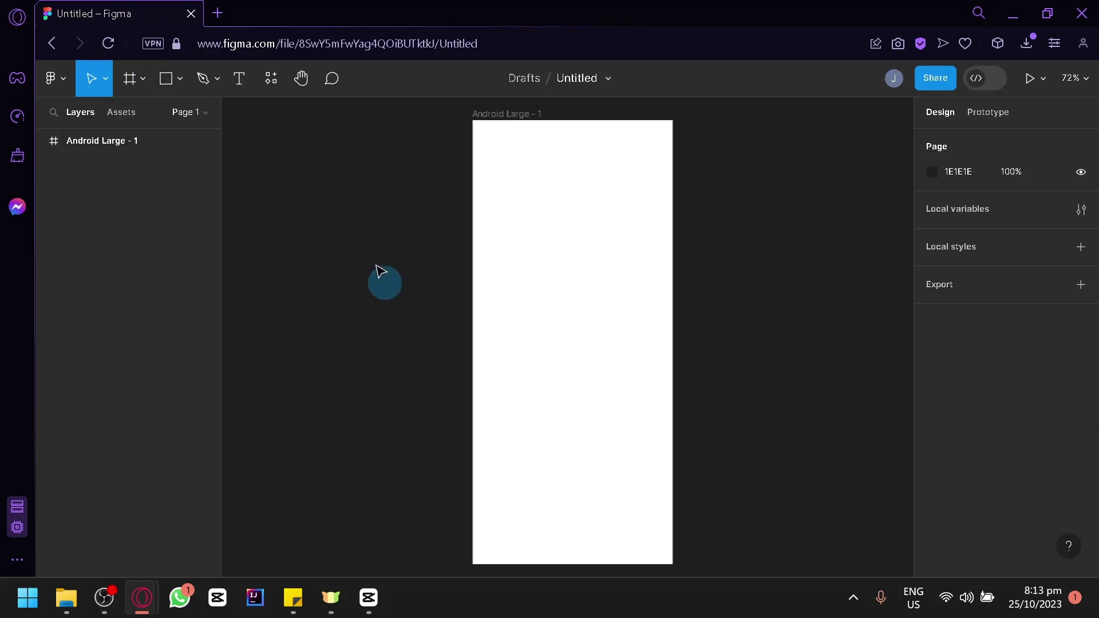
left_click(132, 87)
left_click(176, 84)
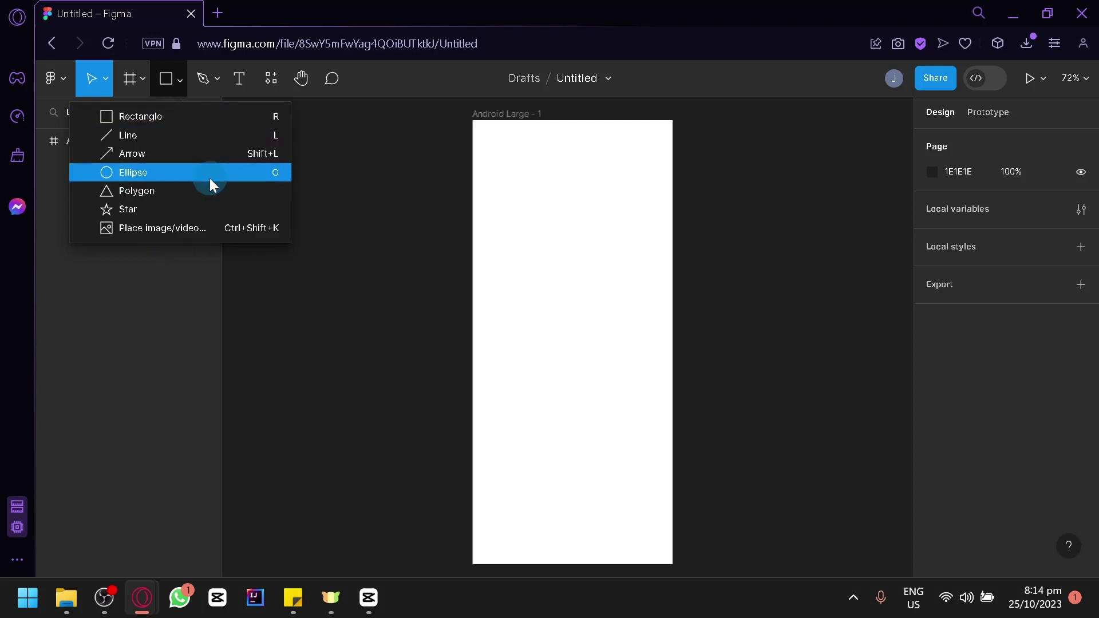
left_click(222, 120)
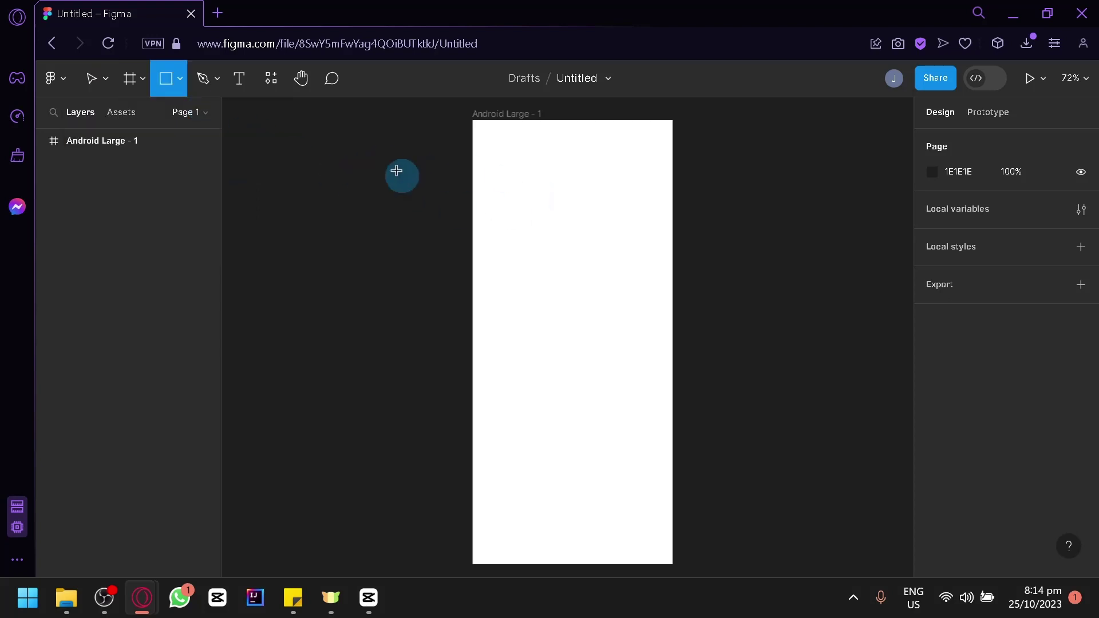
left_click(108, 87)
Step: Set the fill of the Android Large frame to near-black 0B0A0A
left_click(560, 241)
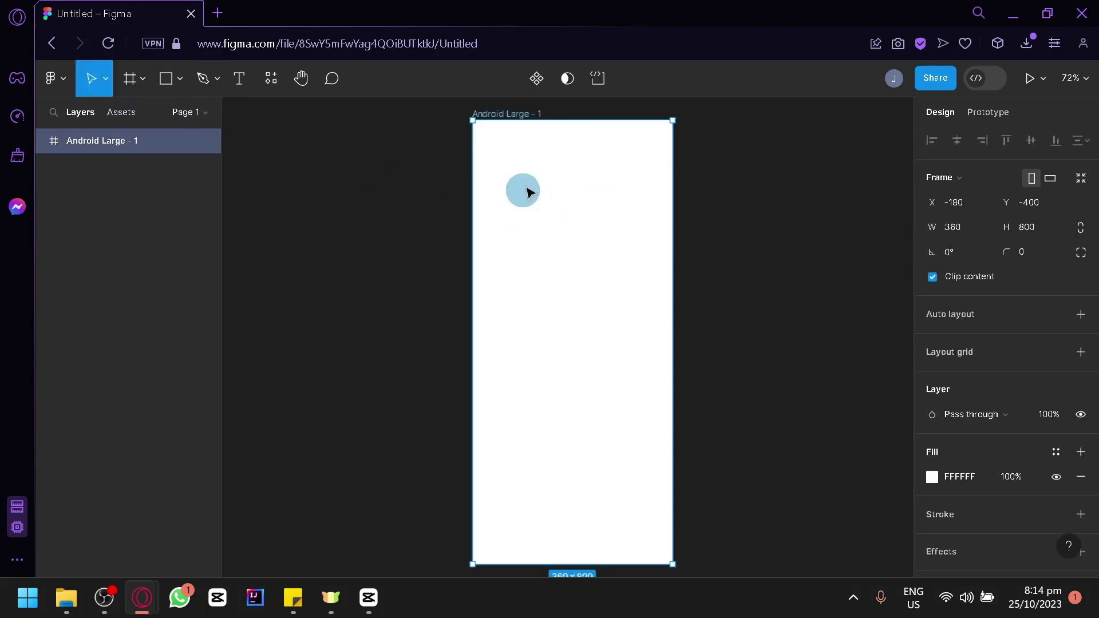
left_click(931, 405)
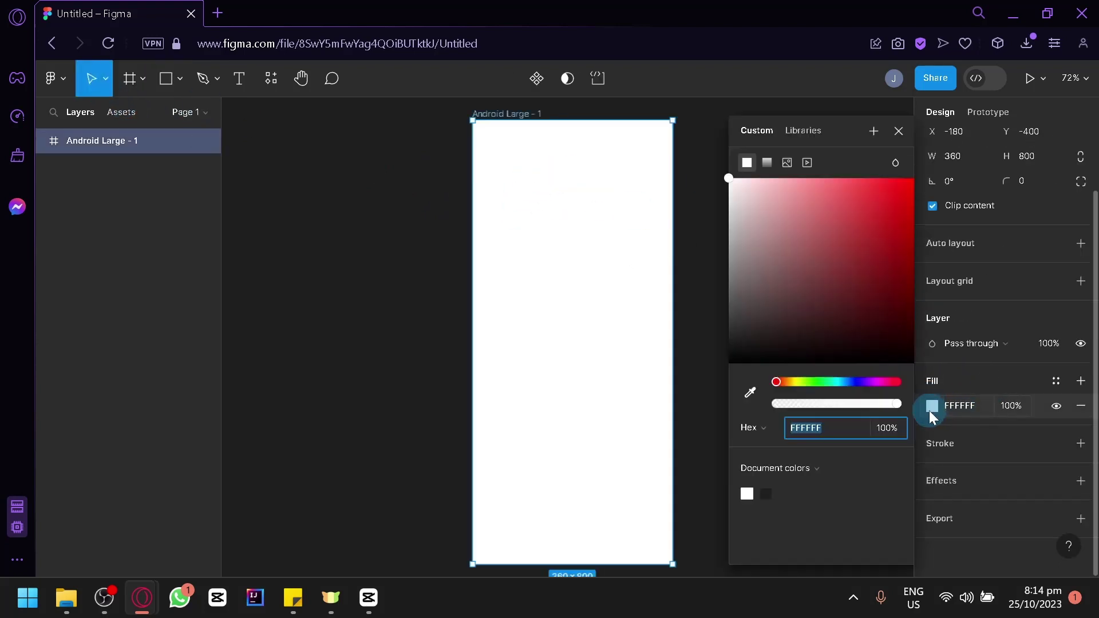
left_click_drag(761, 226, 822, 175)
left_click_drag(914, 163, 740, 365)
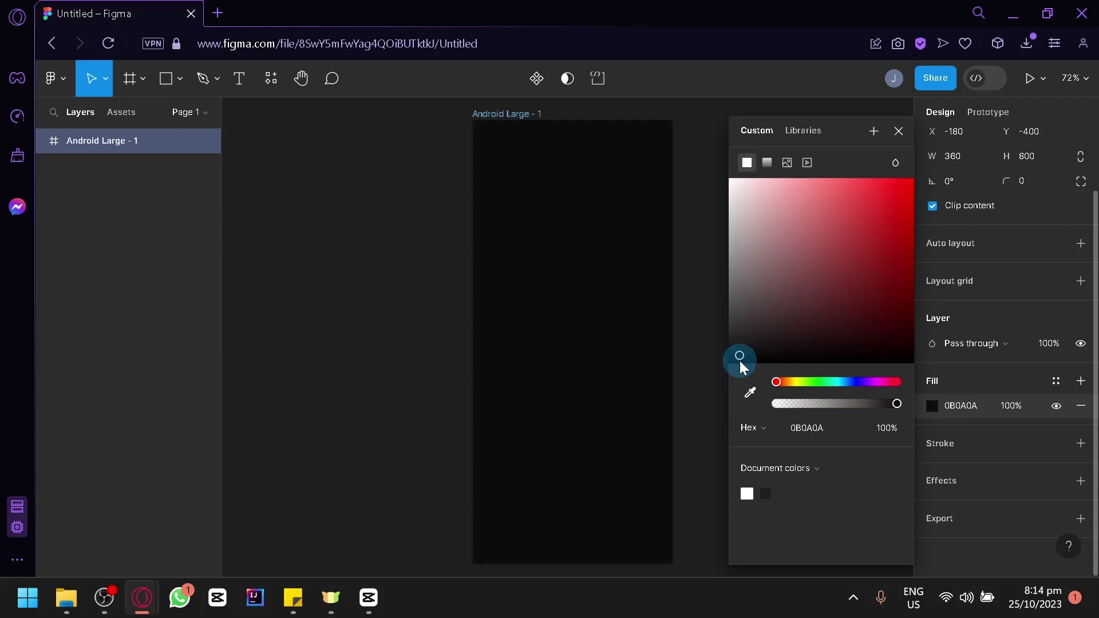
Step: Change the frame's fill to a linear gradient with both stops at 100% opacity and the end stop set to light grey D8D8D8
left_click(768, 163)
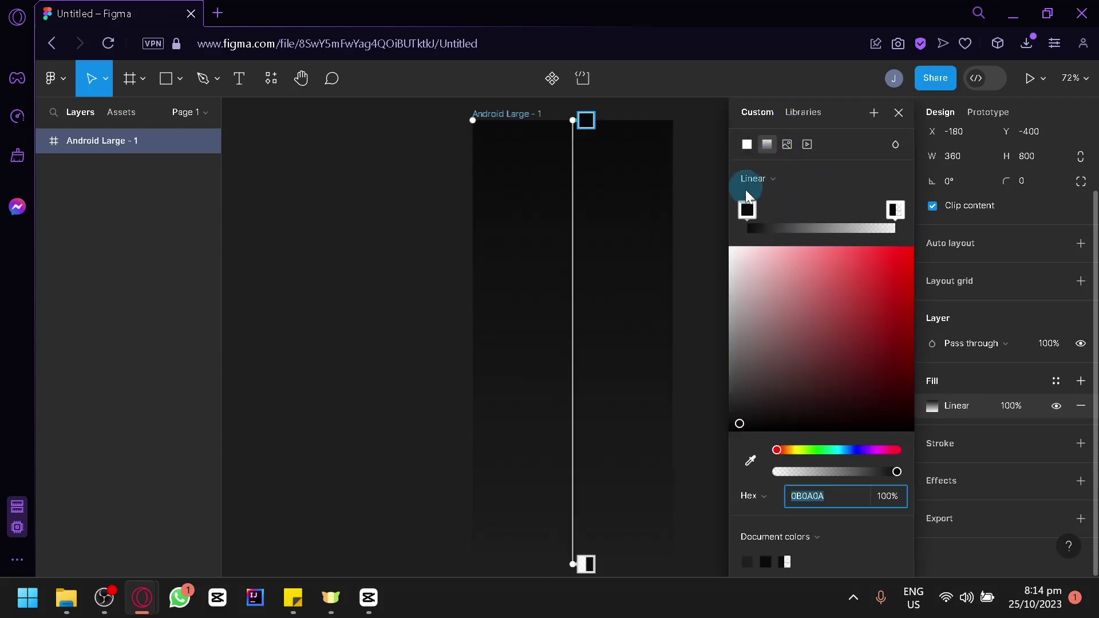
left_click(827, 473)
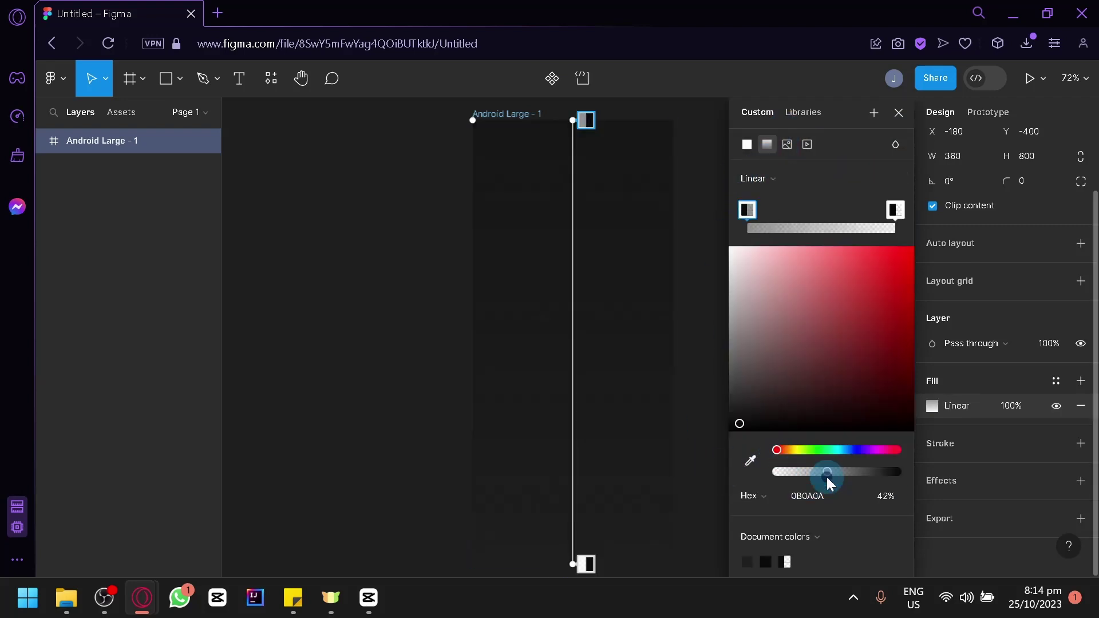
left_click_drag(827, 477, 913, 471)
left_click(903, 211)
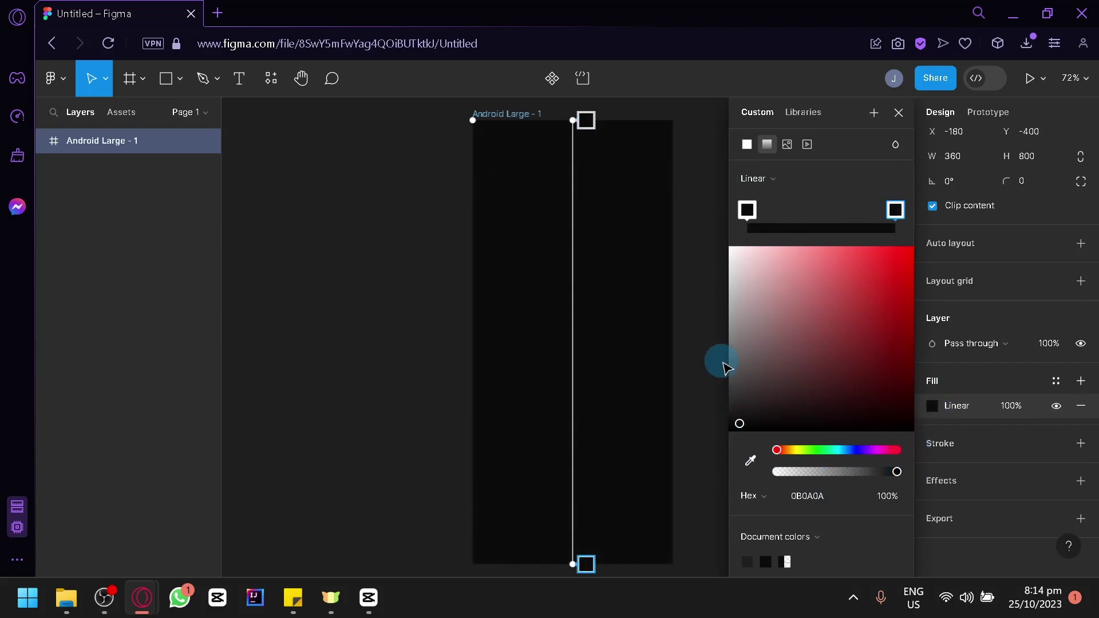
left_click(756, 296)
left_click_drag(757, 296, 728, 274)
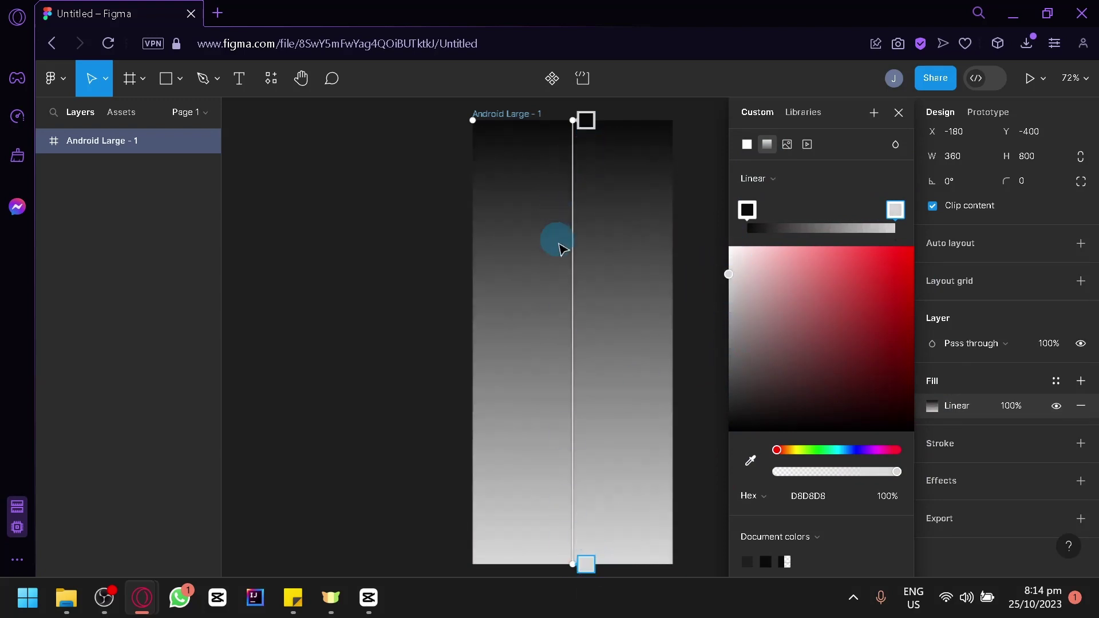
Step: Move the gradient's dark stop down to slightly above the frame's middle, close the colour picker and deselect the frame
mouse_move(895, 211)
left_mouse_down()
mouse_move(830, 221)
mouse_move(897, 229)
left_mouse_up()
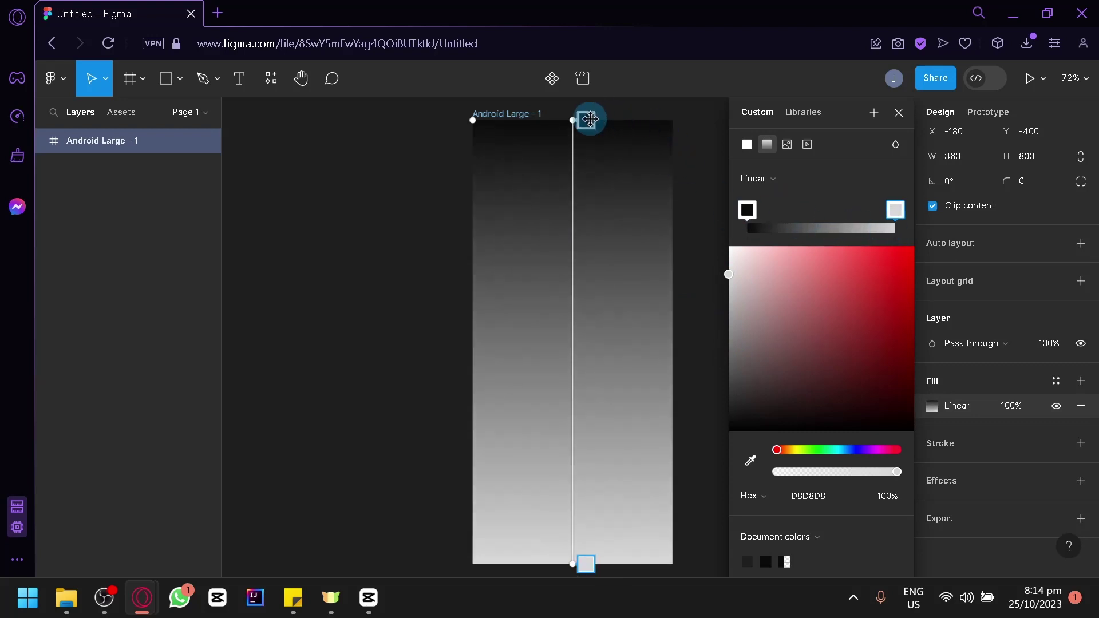
left_click_drag(588, 119, 699, 319)
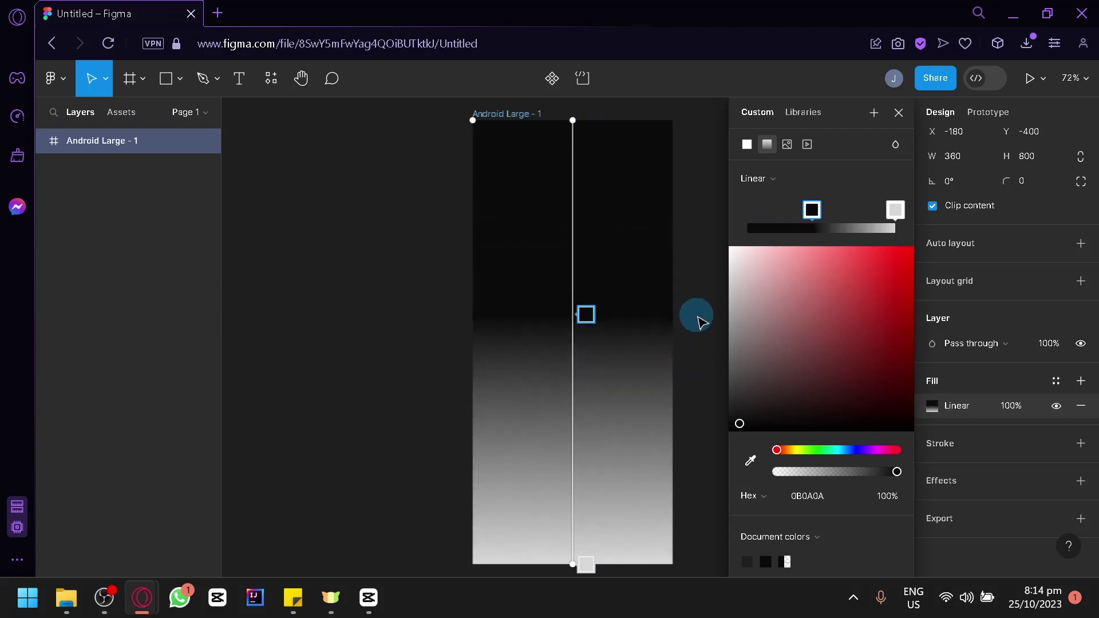
left_click(899, 112)
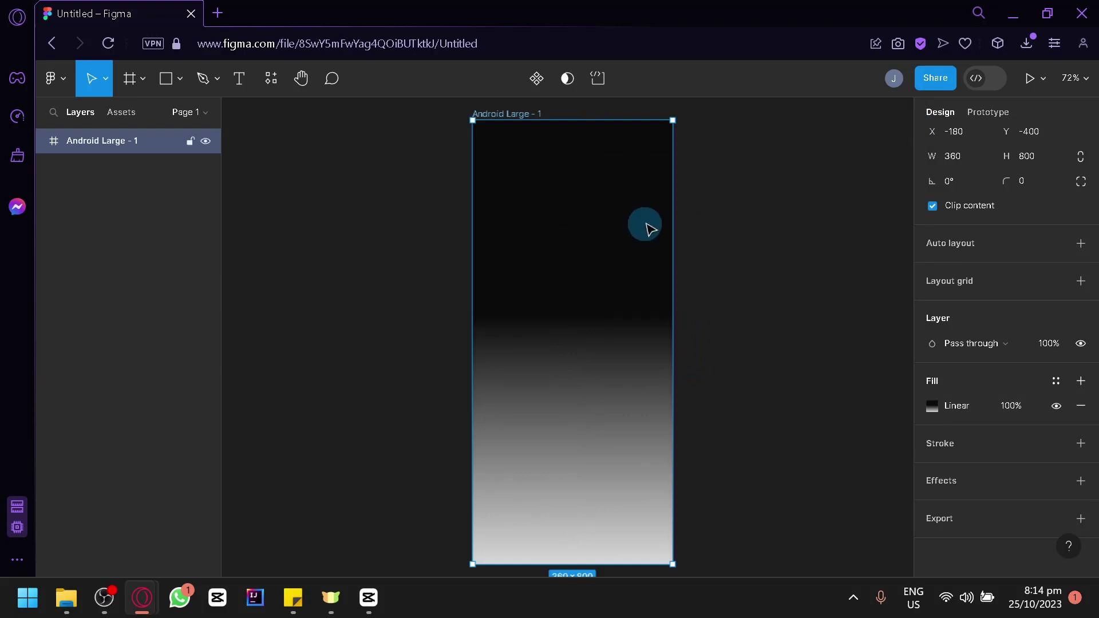
left_click(692, 250)
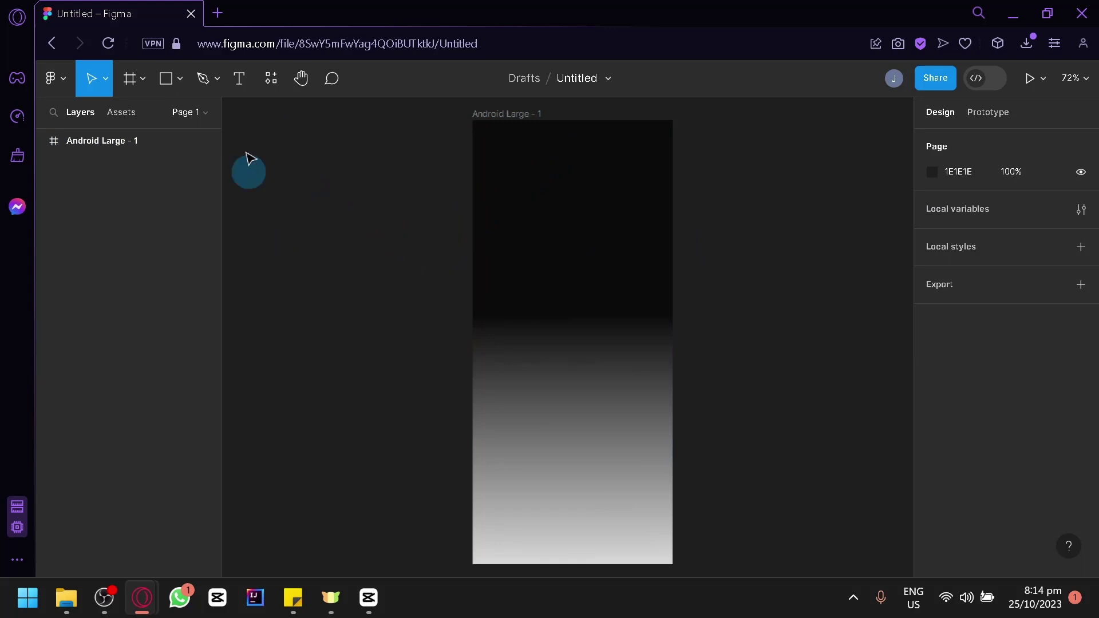
Step: Draw a 360 × 78 rectangle spanning the full width at the top of the phone frame
left_click(180, 78)
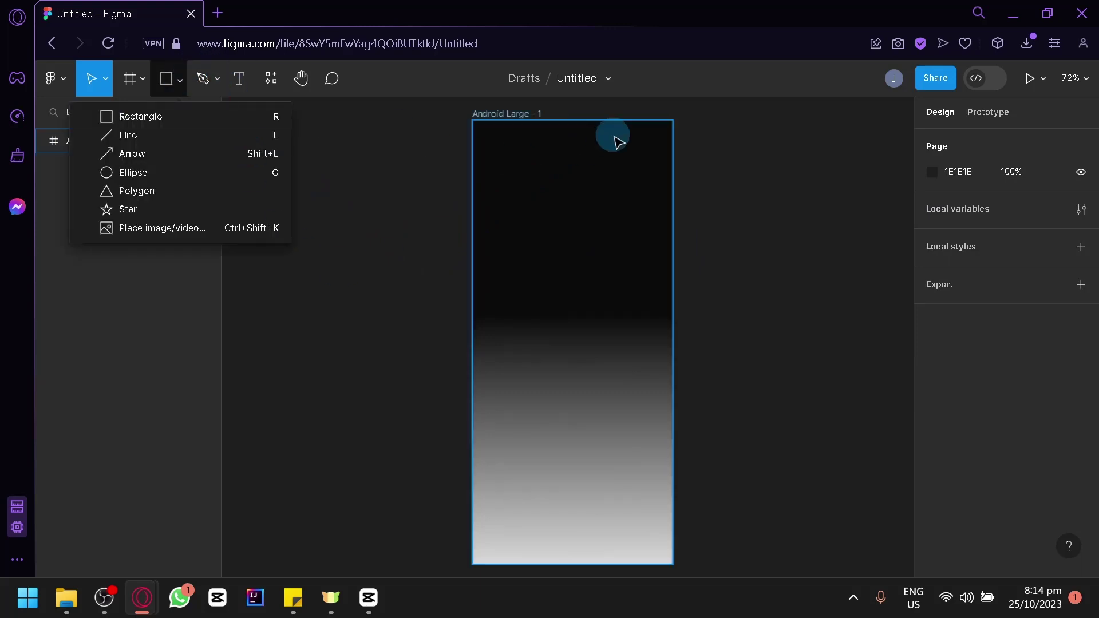
left_click(231, 120)
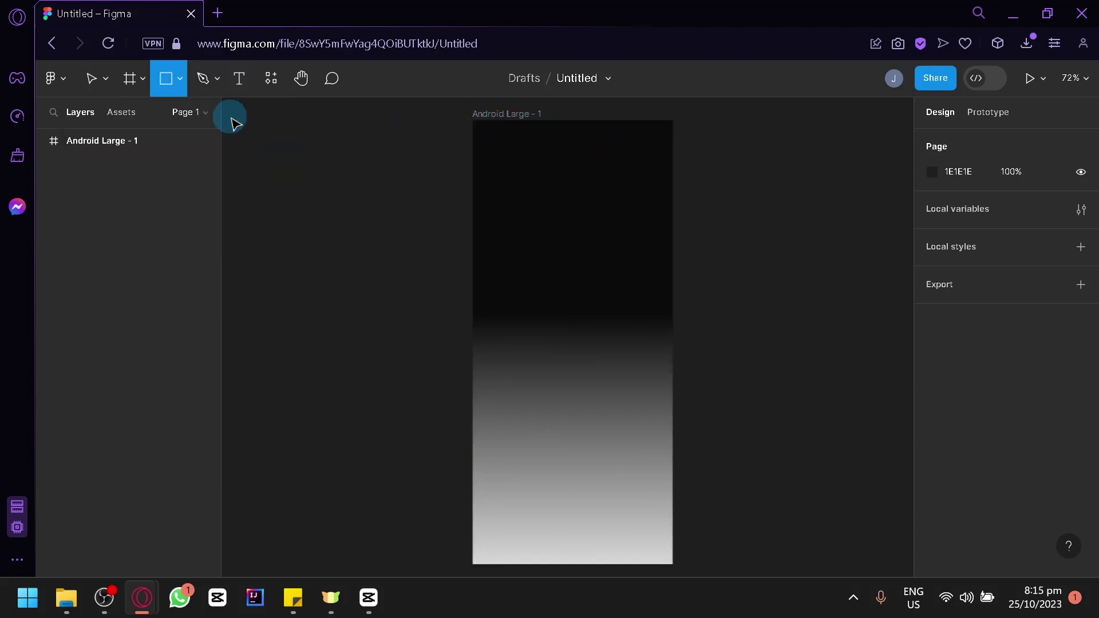
mouse_move(473, 122)
left_mouse_down()
mouse_move(577, 157)
mouse_move(672, 165)
left_mouse_up()
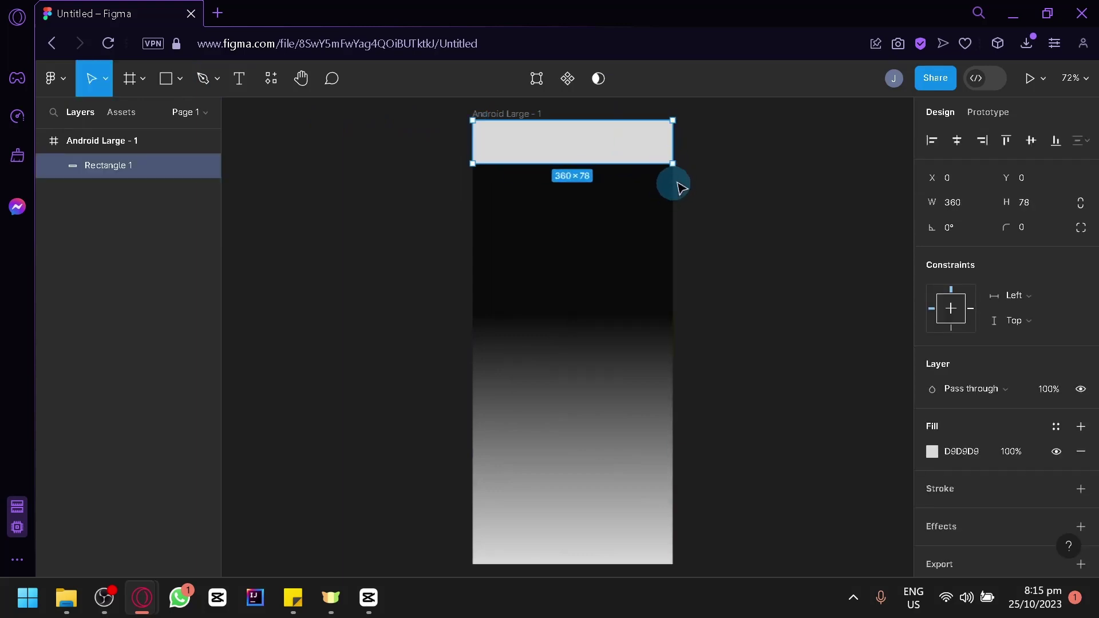
Step: Set the top rectangle's fill to grey 636363 at 60% opacity and deselect it
scroll(693, 178, "up", 5)
left_click_drag(692, 214, 779, 317)
scroll(778, 317, "up", 2)
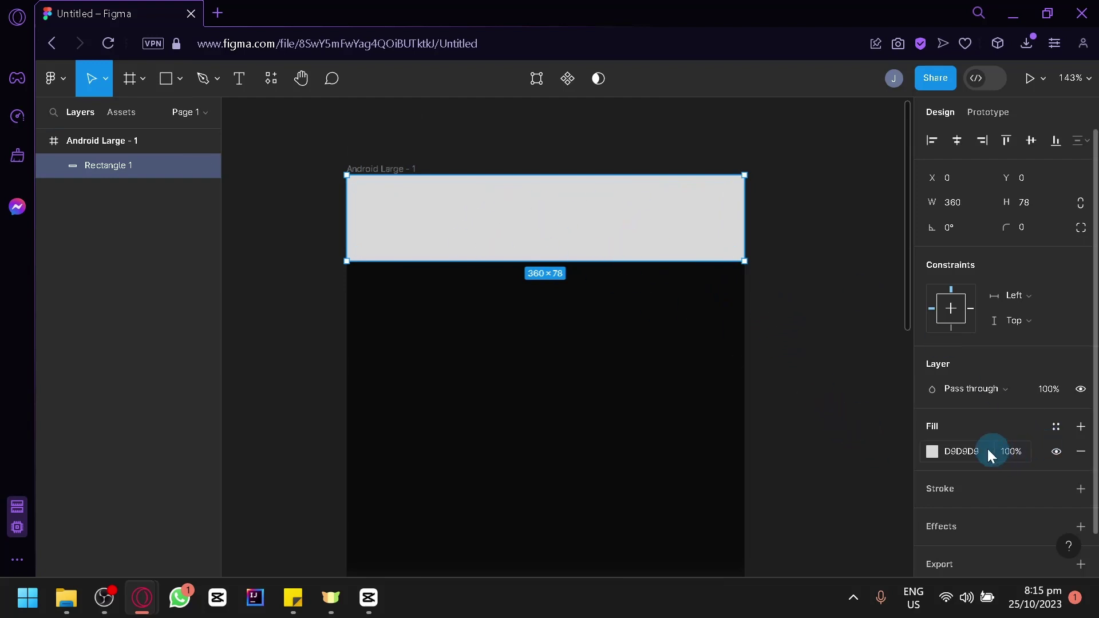
left_click(932, 451)
left_click_drag(736, 228, 711, 307)
left_click(1028, 452)
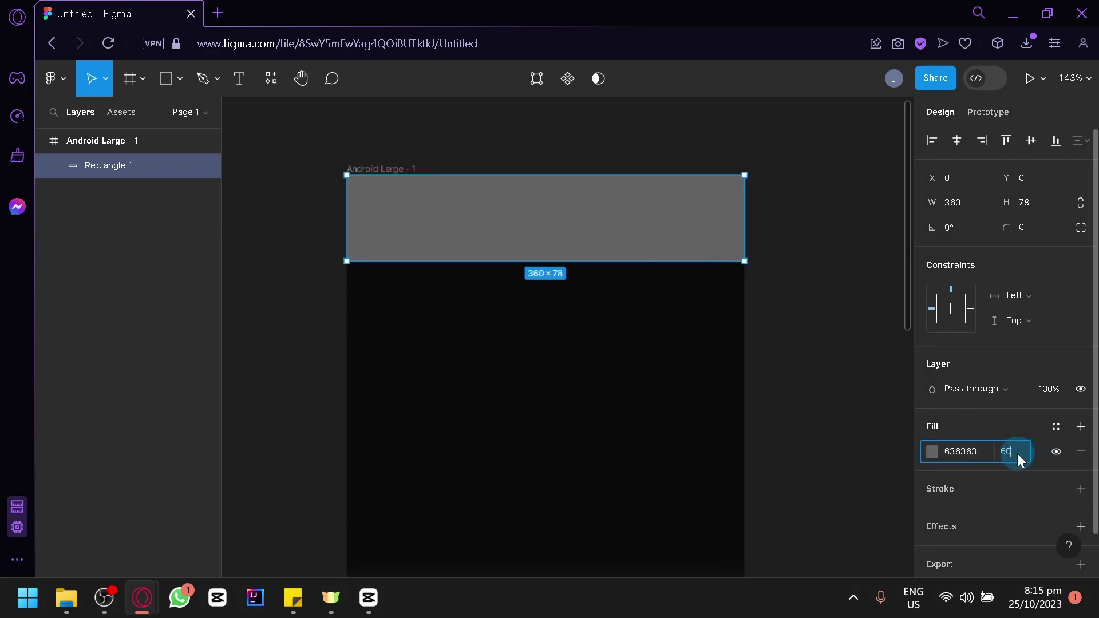
type("60")
key("Return")
left_click(853, 303)
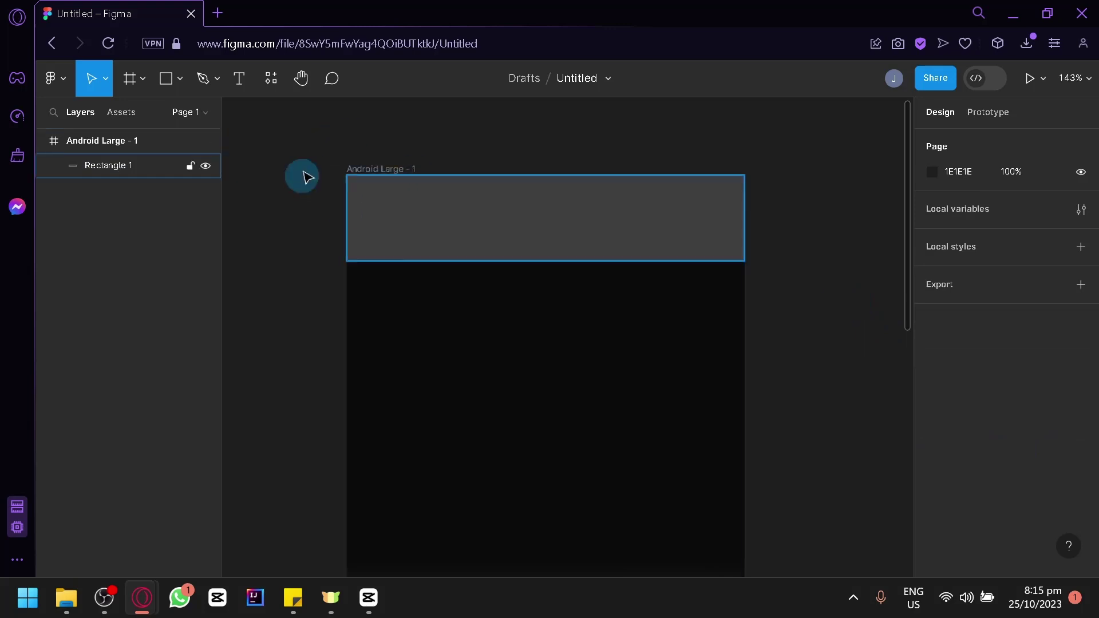
Step: Draw a 45 × 45 circle in the grey band and duplicate it into an evenly spaced row of six
left_click(182, 79)
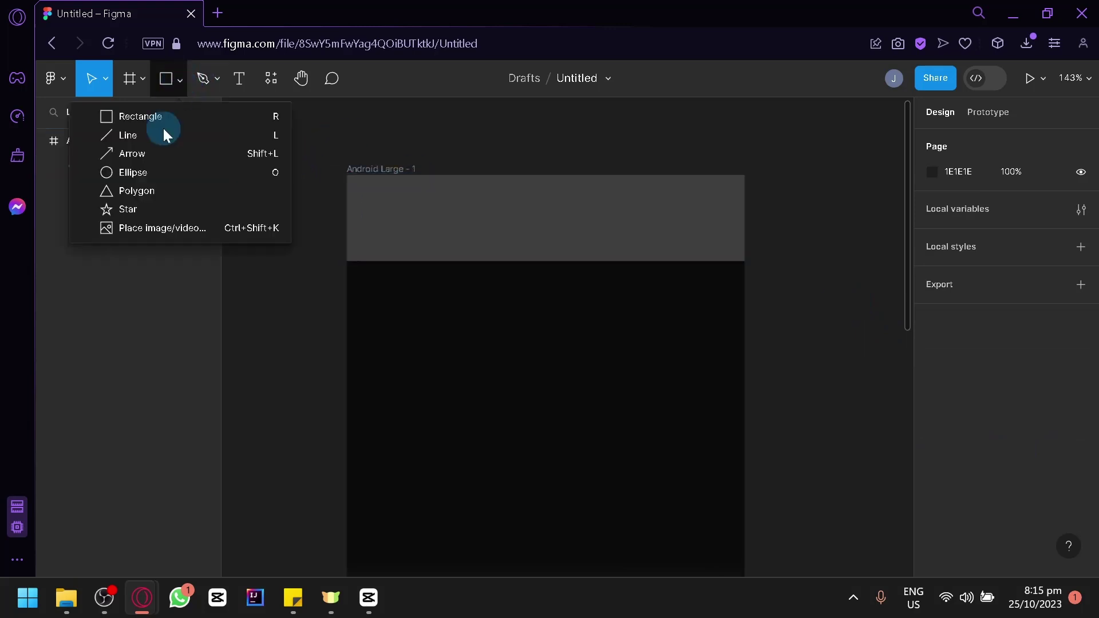
left_click(136, 175)
mouse_move(362, 195)
left_mouse_down()
mouse_move(410, 241)
mouse_move(385, 218)
mouse_move(514, 229)
left_mouse_up()
left_click_drag(514, 229, 643, 234, "alt")
key("ctrl+d")
left_click(800, 316)
left_click(734, 251)
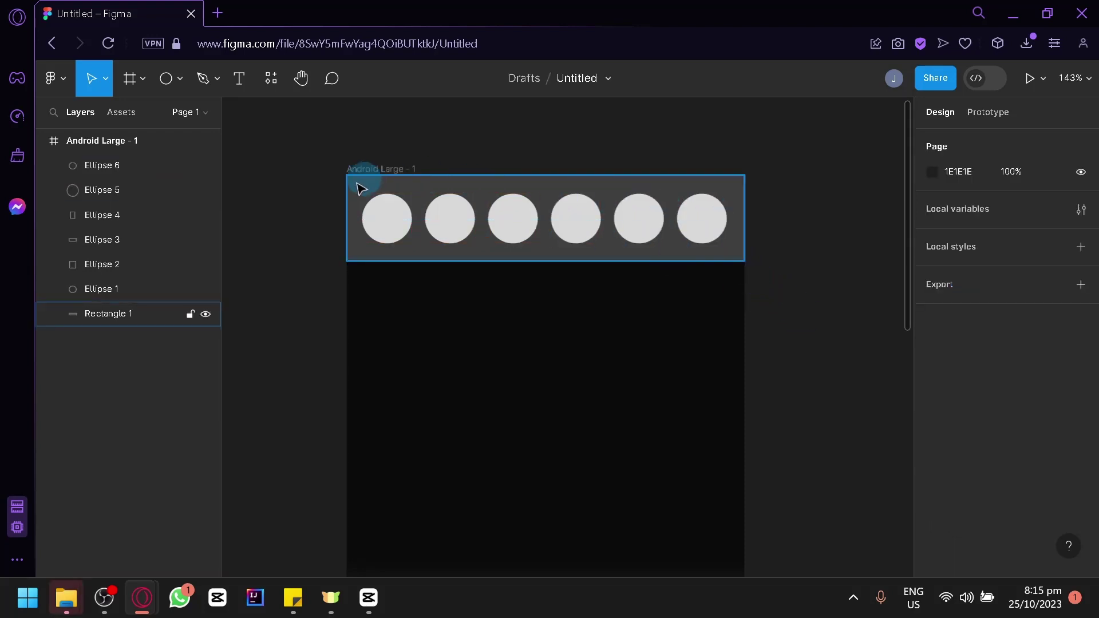
left_click(307, 228)
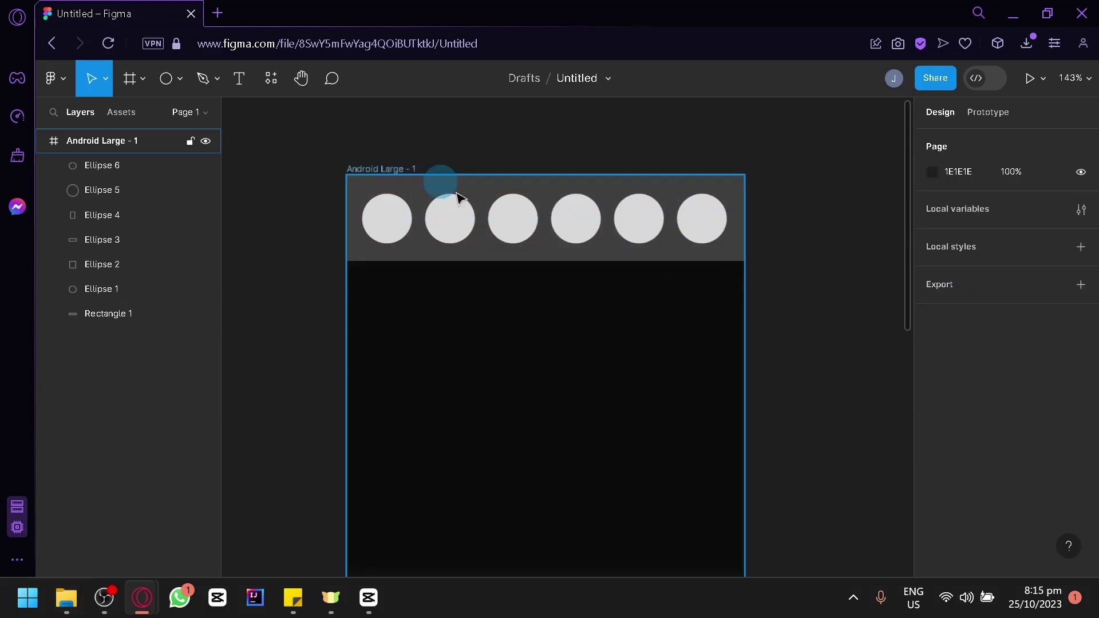
left_click(388, 228)
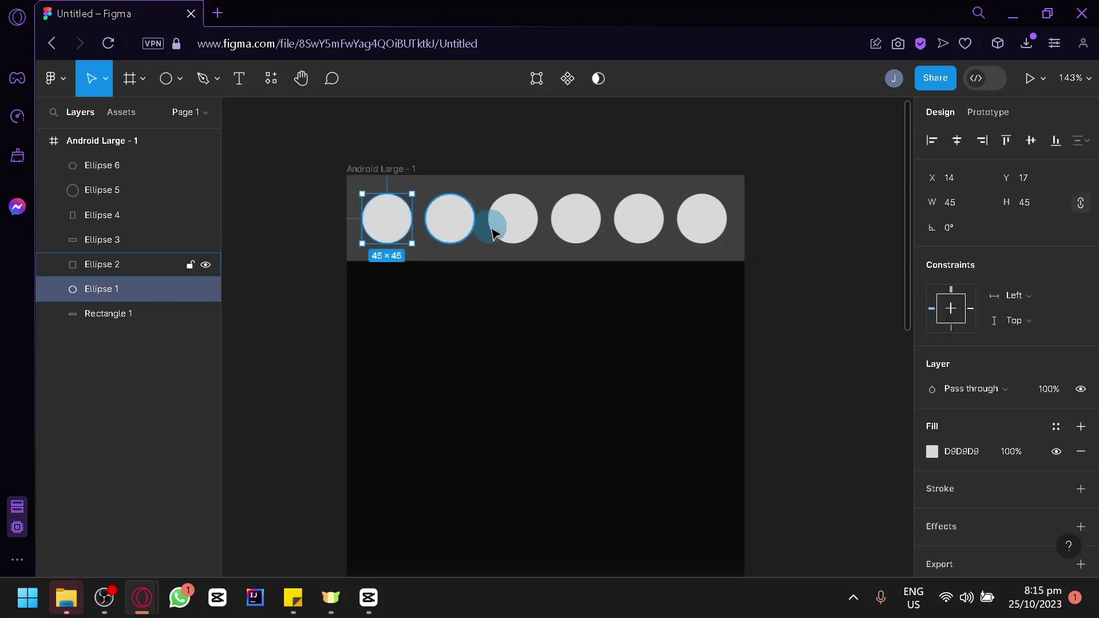
left_click(263, 337)
Step: Add a text box reading "User 1", about 192 × 13, below the grey band and position it at X 23, Y 100
scroll(422, 348, "down", 1)
scroll(473, 395, "down", 2)
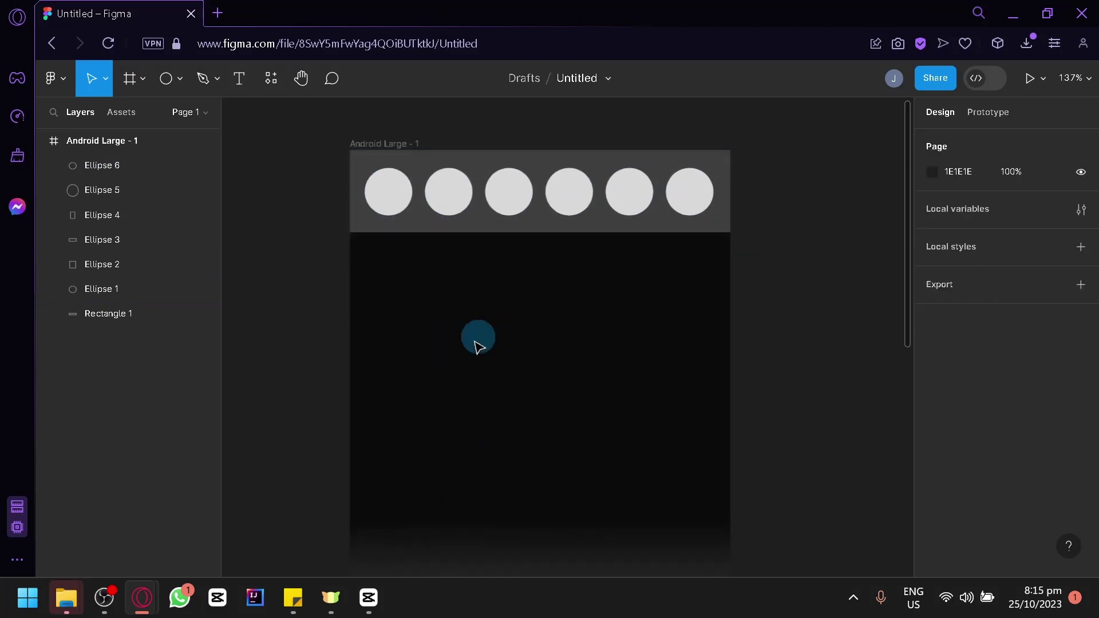
key("t")
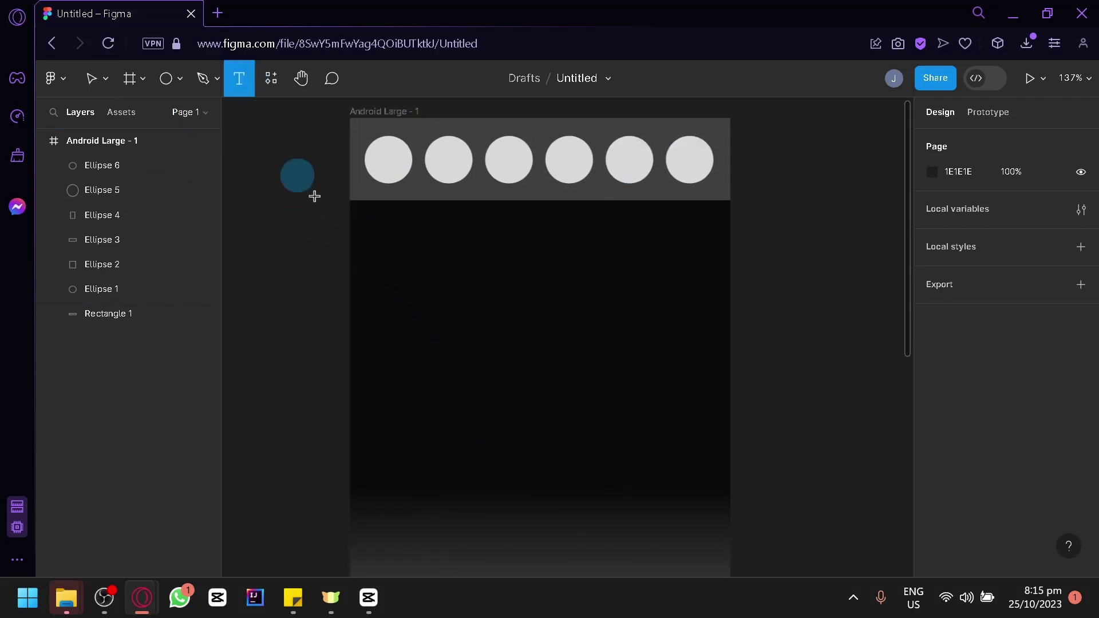
left_click_drag(367, 222, 574, 236)
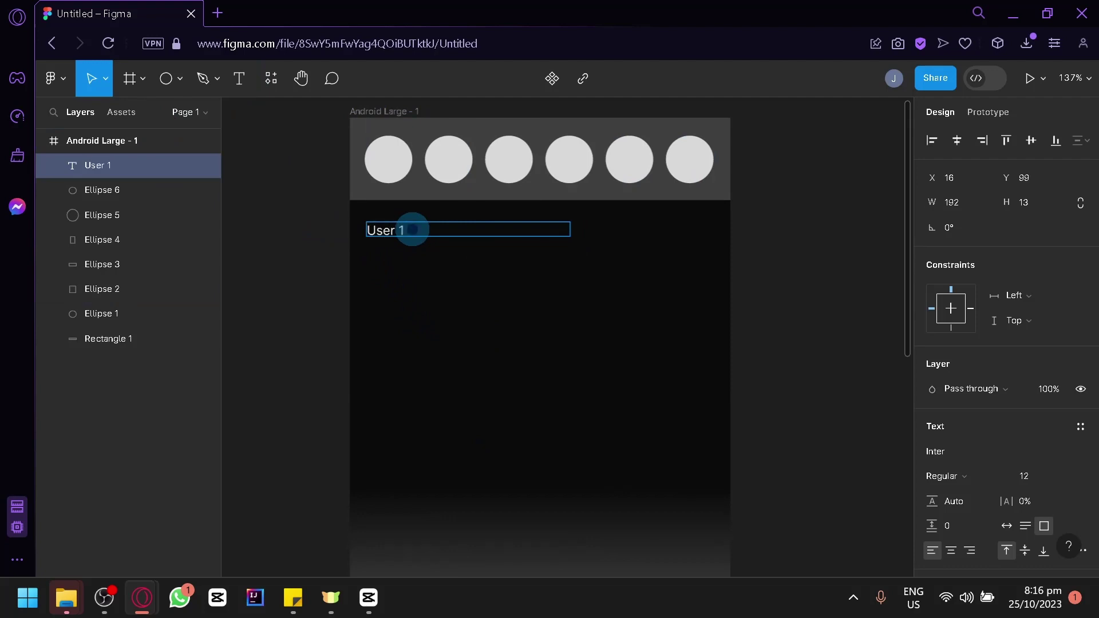
key("Escape")
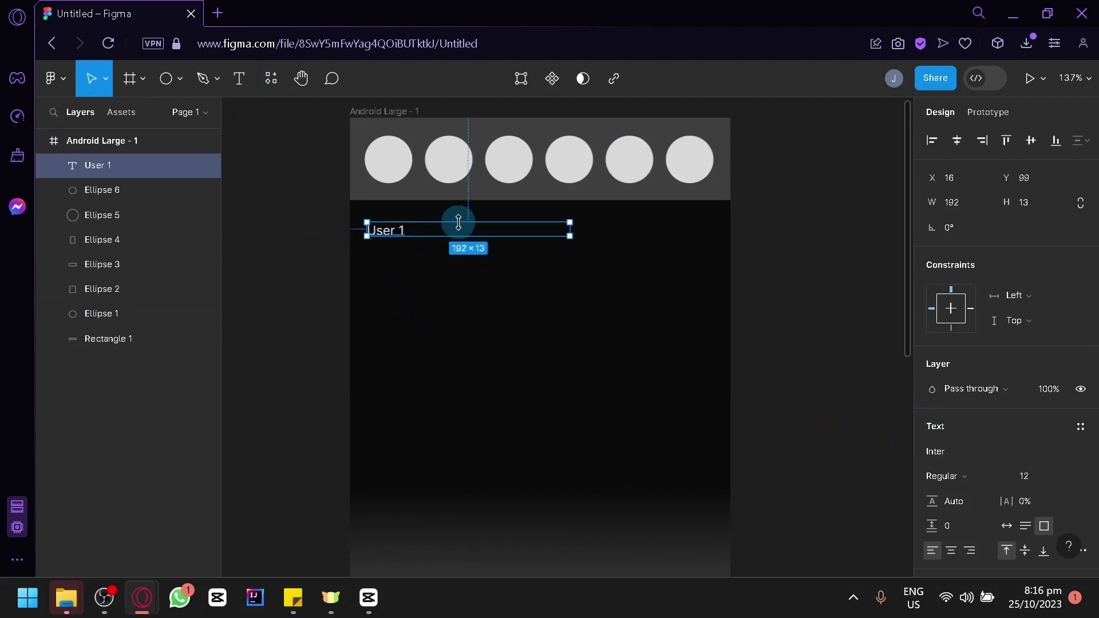
left_click_drag(464, 238, 476, 240)
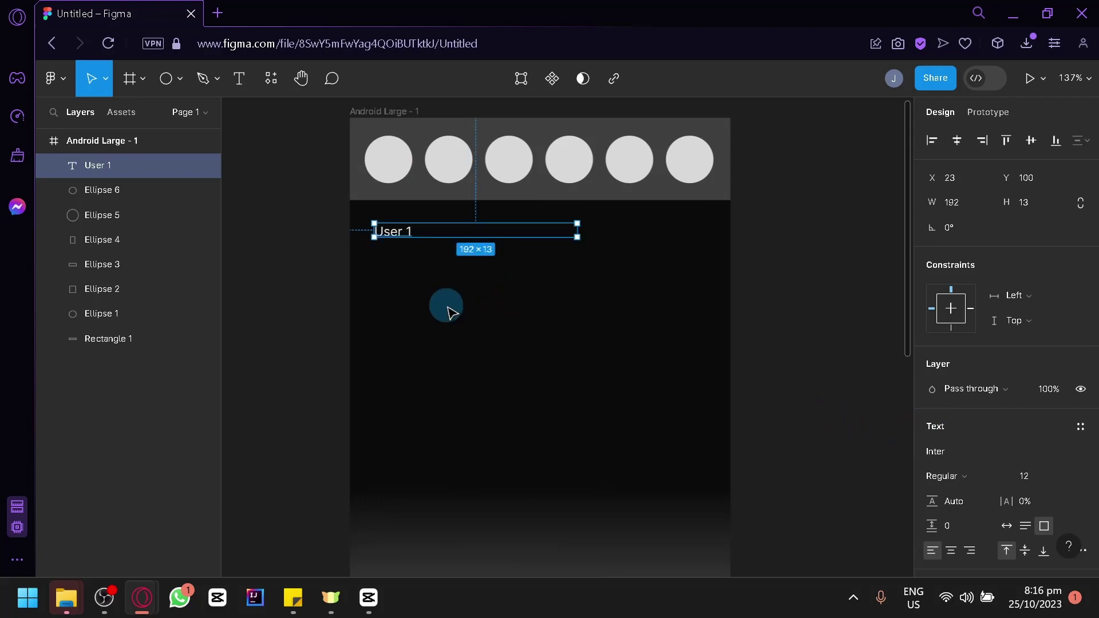
Step: Draw a rectangle about 320 × 277 below the "User 1" text and move it to X 20, Y 123
left_click(179, 80)
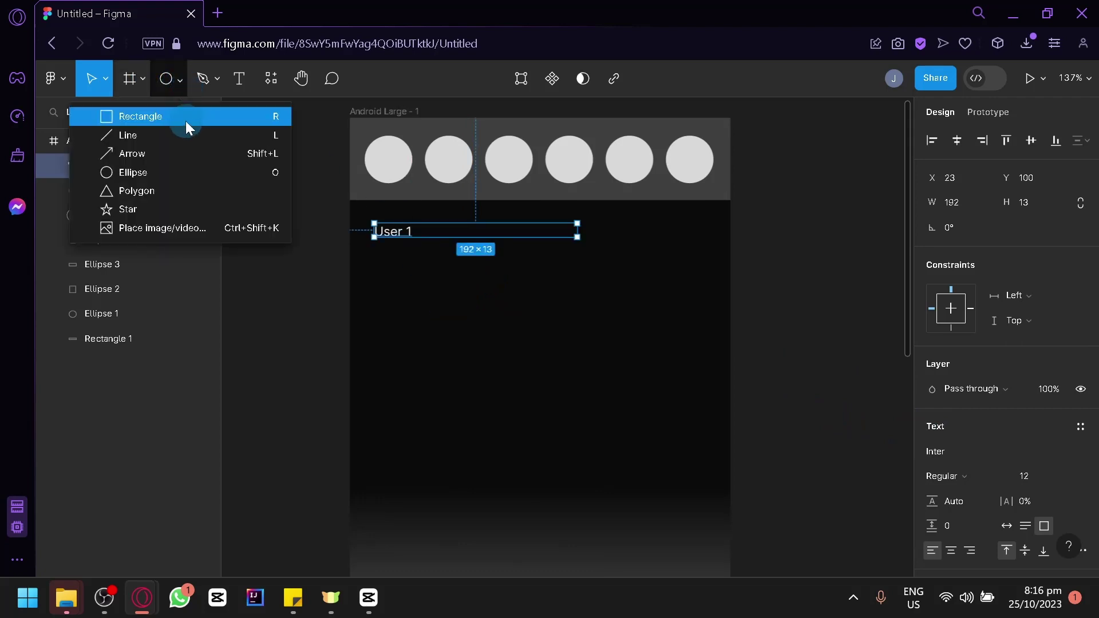
left_click(187, 116)
left_click_drag(362, 255, 701, 538)
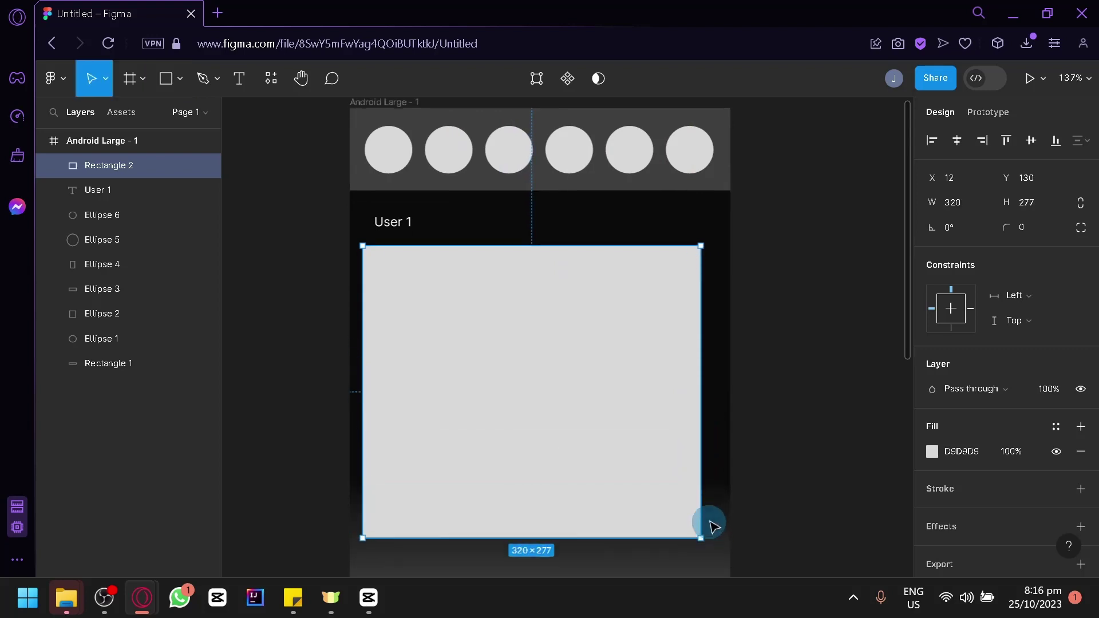
left_click_drag(651, 432, 658, 428)
Step: Change the fill of the large rectangle under "User 1" to white FFFFFF and close the colour picker
scroll(773, 393, "down", 2)
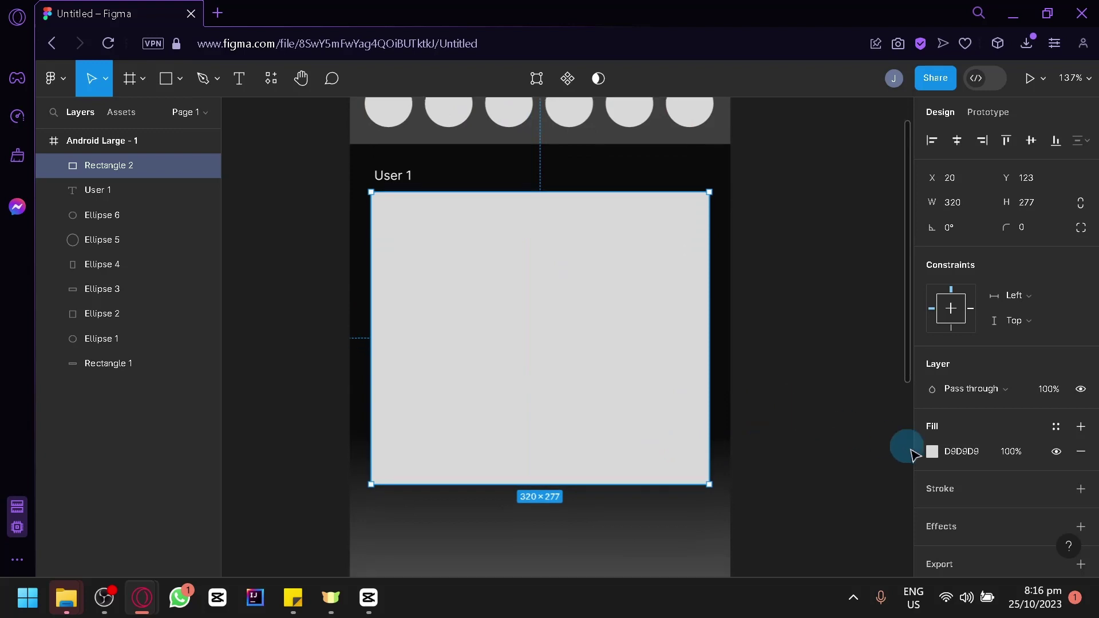
left_click(924, 454)
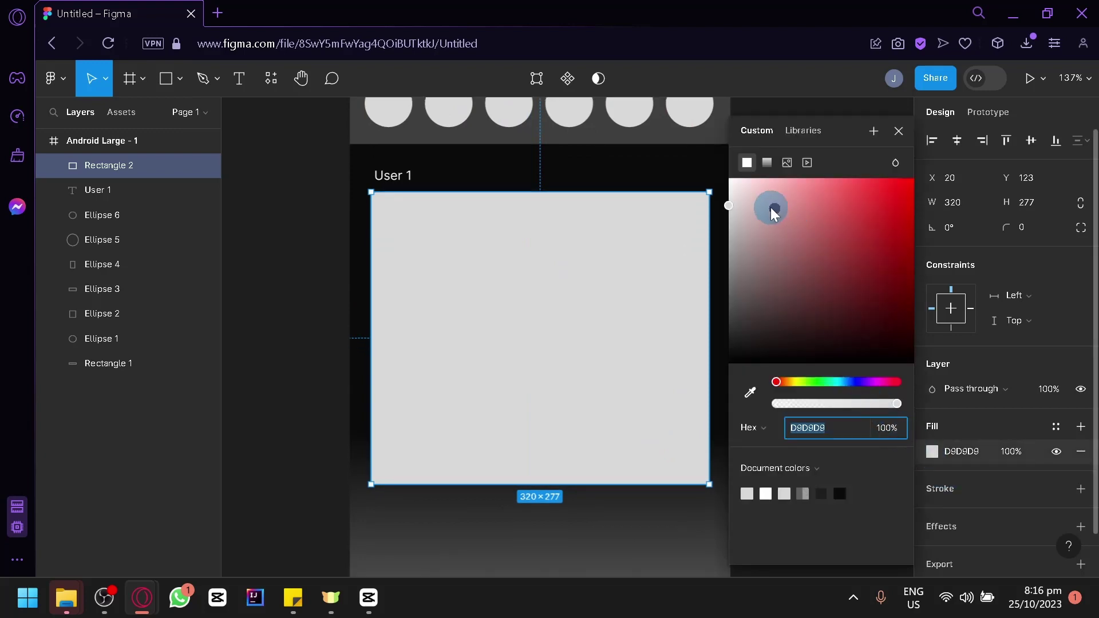
left_click_drag(771, 211, 716, 155)
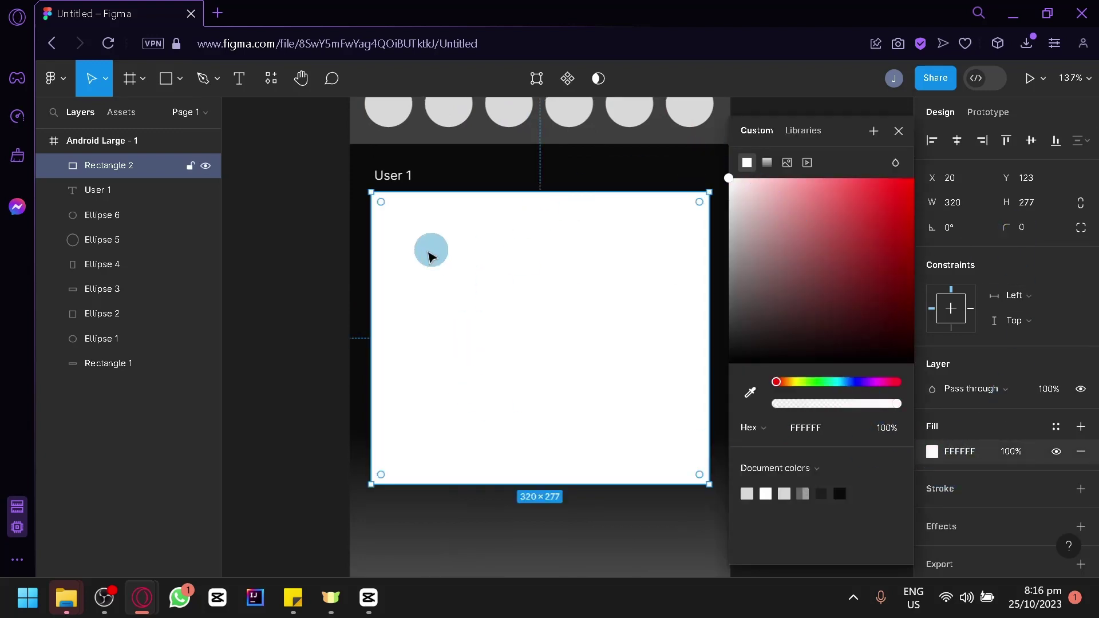
left_click(323, 262)
Step: Round the corners of the white rectangle slightly and deselect it
left_click(523, 287)
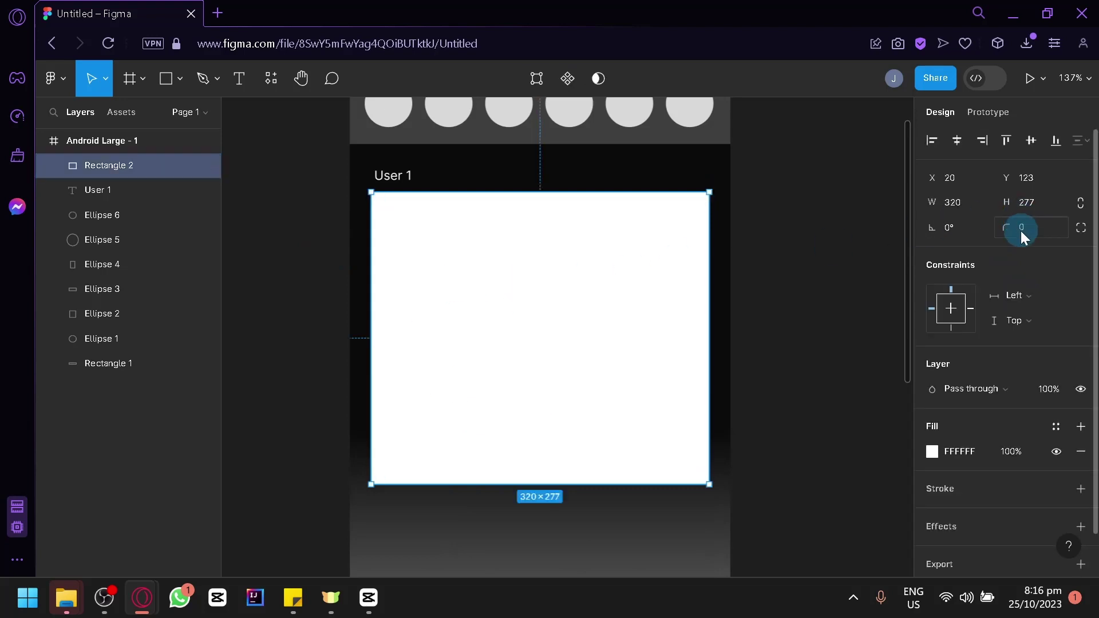
left_click_drag(1006, 227, 971, 231)
left_click(790, 297)
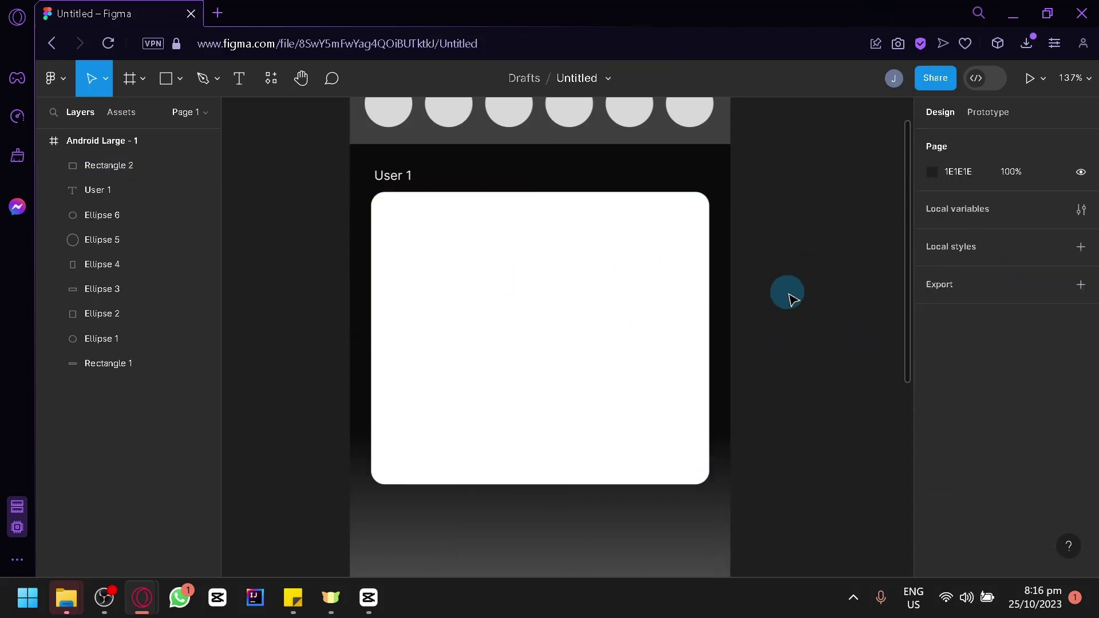
scroll(791, 292, "down", 3)
scroll(792, 289, "up", 5)
scroll(695, 378, "down", 1)
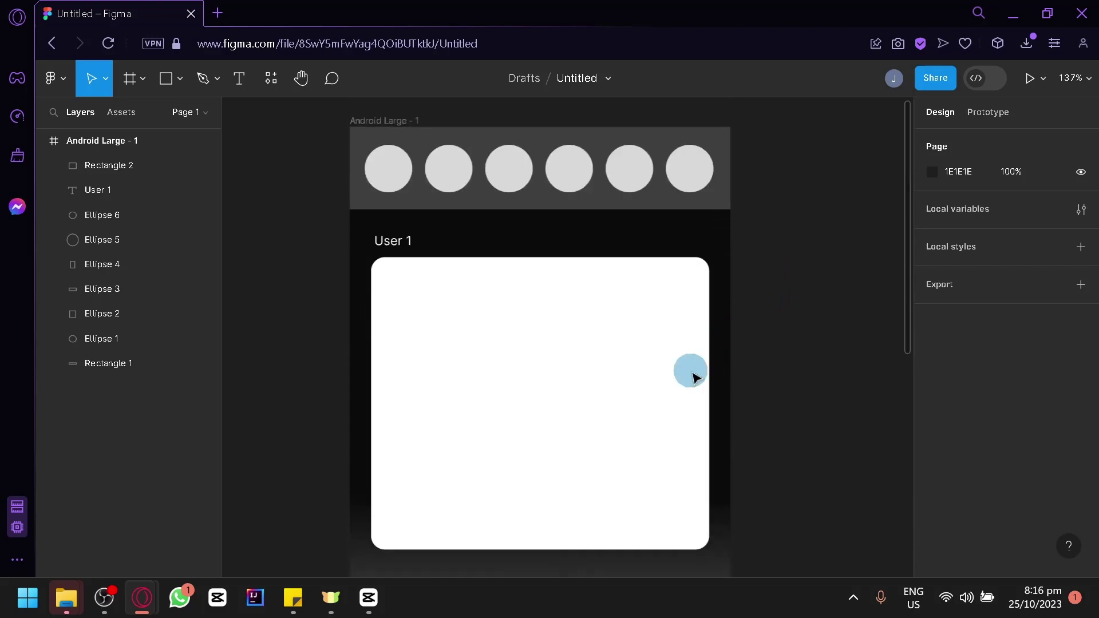
scroll(694, 378, "down", 1)
scroll(693, 371, "up", 2)
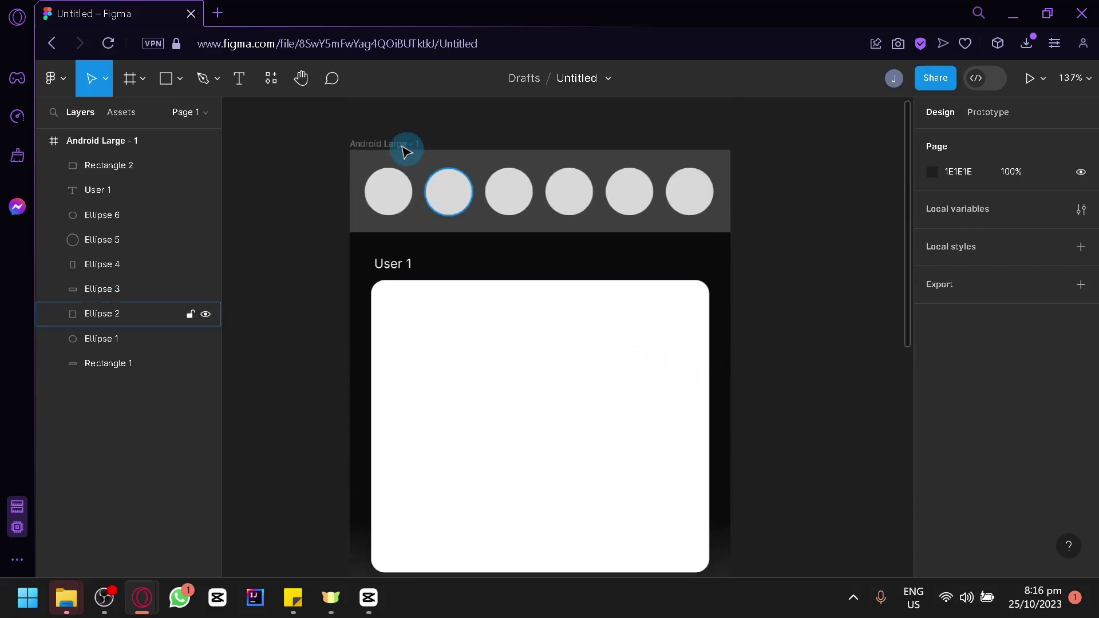
left_click(181, 82)
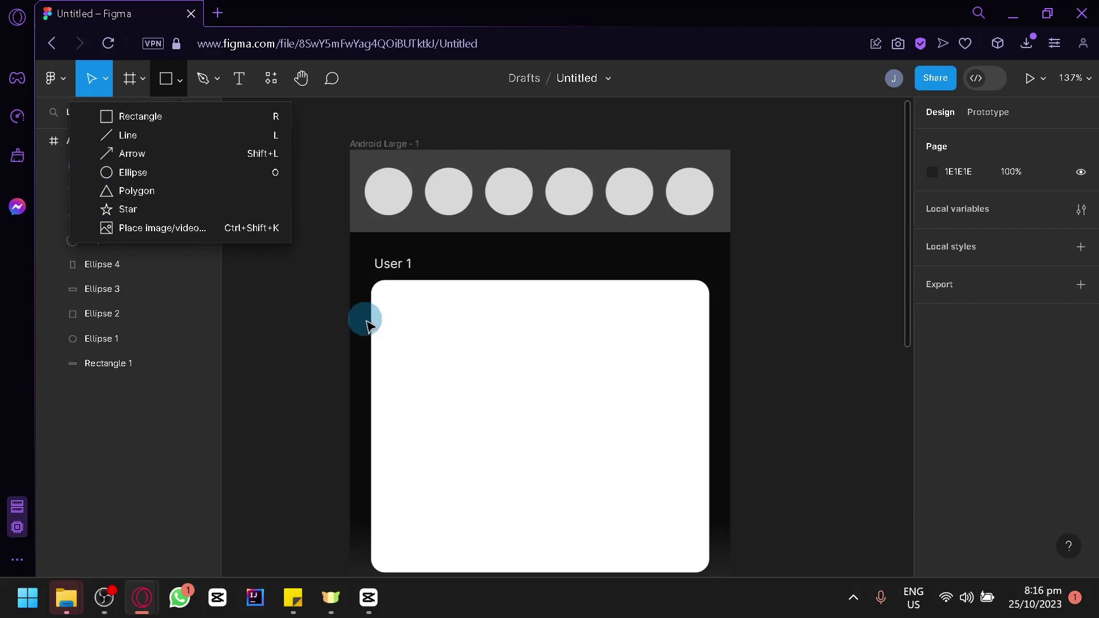
left_click(316, 335)
scroll(518, 308, "down", 2)
scroll(518, 303, "down", 5)
scroll(538, 290, "up", 9)
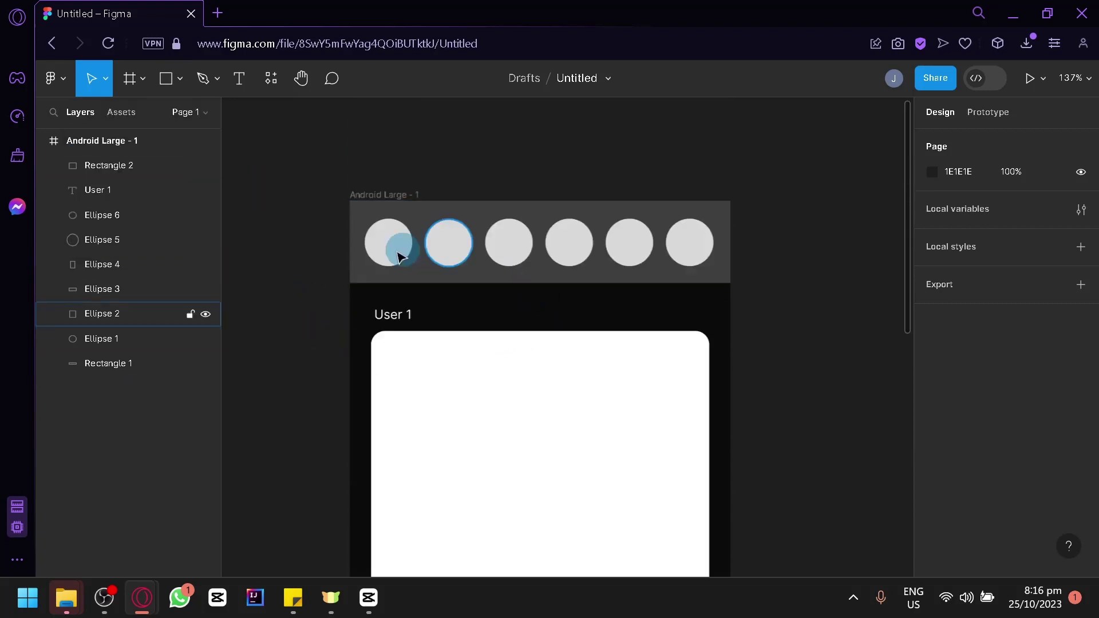
left_click(469, 253)
left_click(518, 243)
left_click(572, 241)
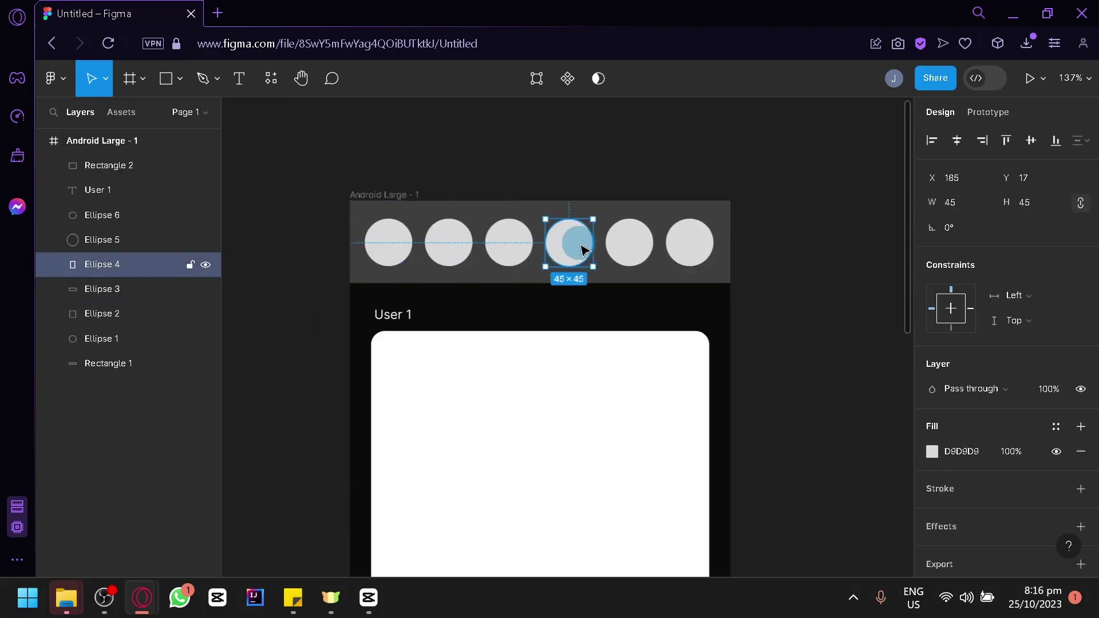
left_click(269, 252)
Step: Place an enlarged 52 × 52 copy of the first circle at X 10, Y 13, layered directly behind the original
mouse_move(411, 246)
left_mouse_down()
mouse_move(388, 249)
mouse_move(399, 244)
left_mouse_up()
scroll(399, 243, "up", 3)
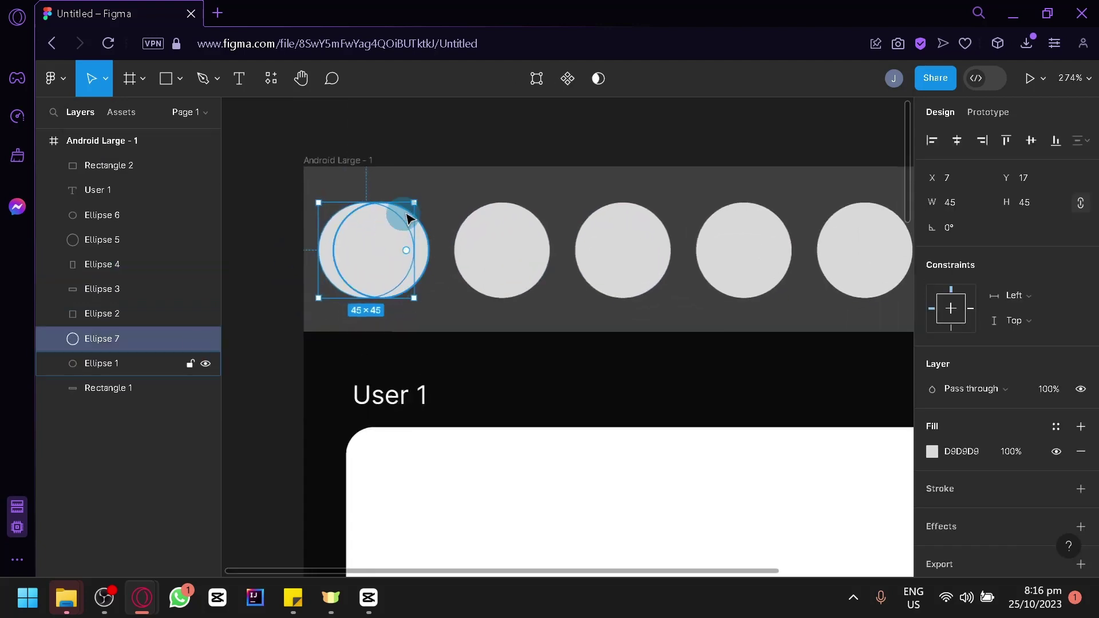
left_click_drag(414, 202, 431, 197)
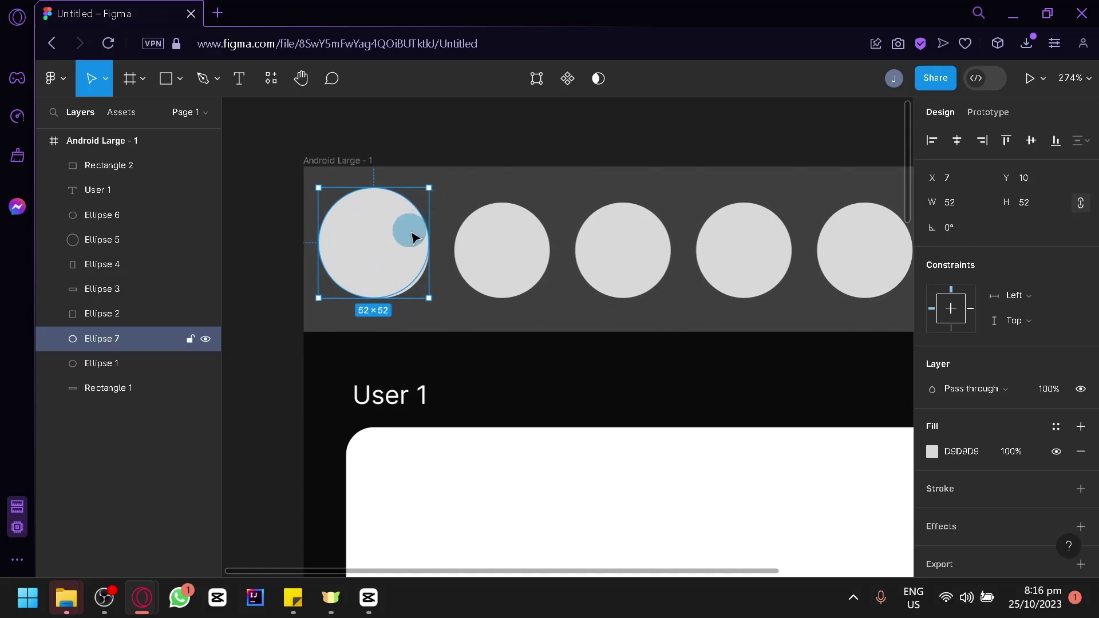
left_click_drag(412, 233, 419, 240)
left_click_drag(144, 370, 144, 373)
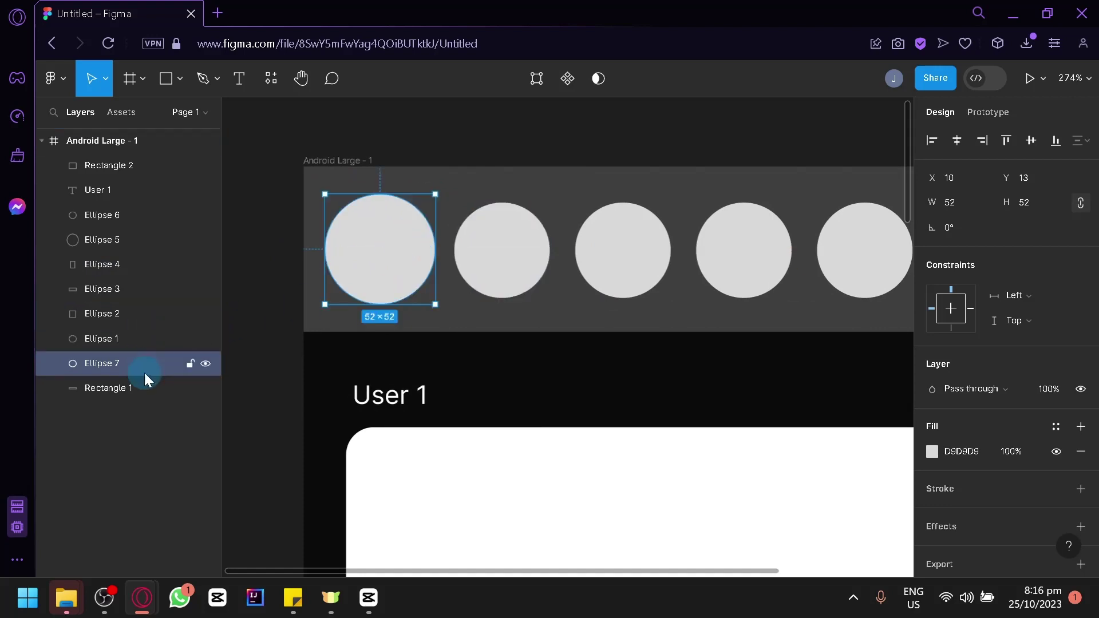
Step: Change the fill of the larger circle behind the first one to a dark navy blue
left_click(935, 456)
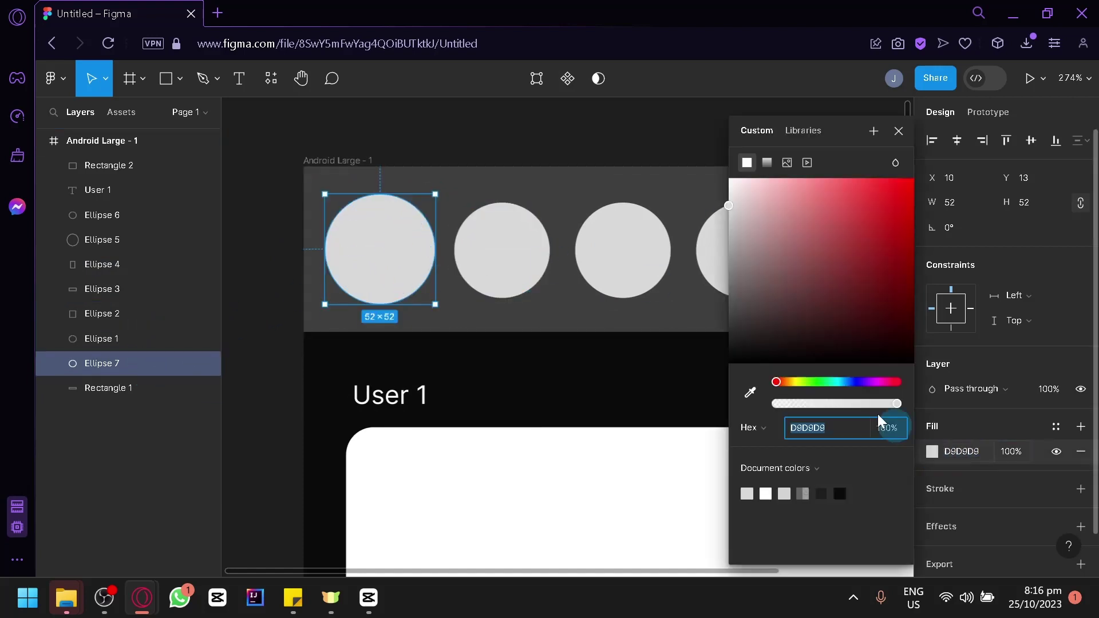
left_click(914, 201)
left_click(876, 330)
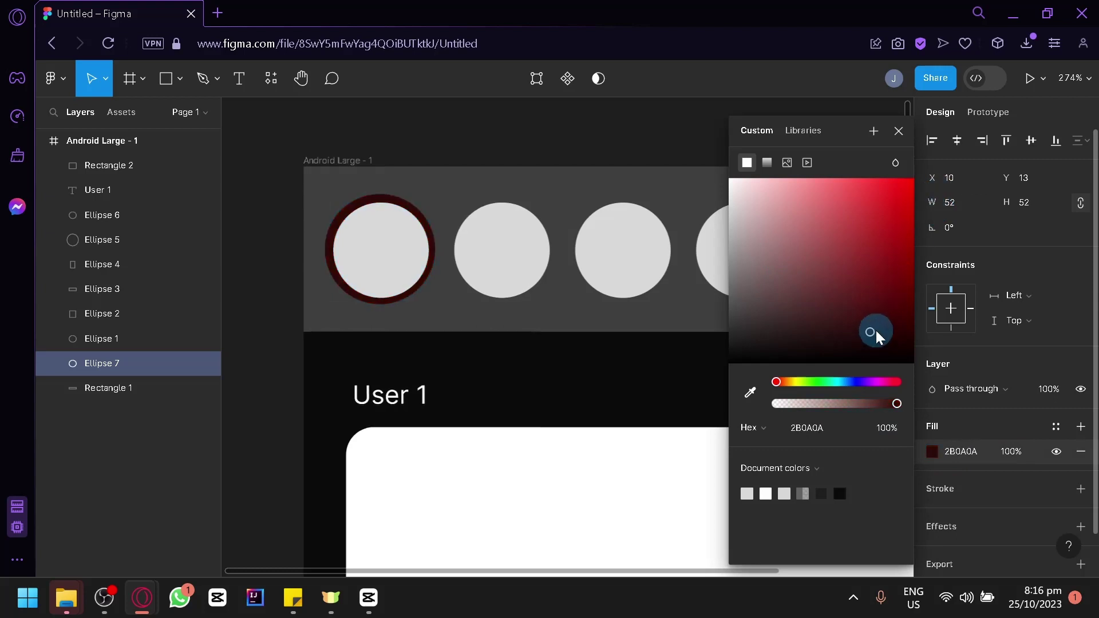
left_click(857, 381)
left_click_drag(860, 280, 936, 152)
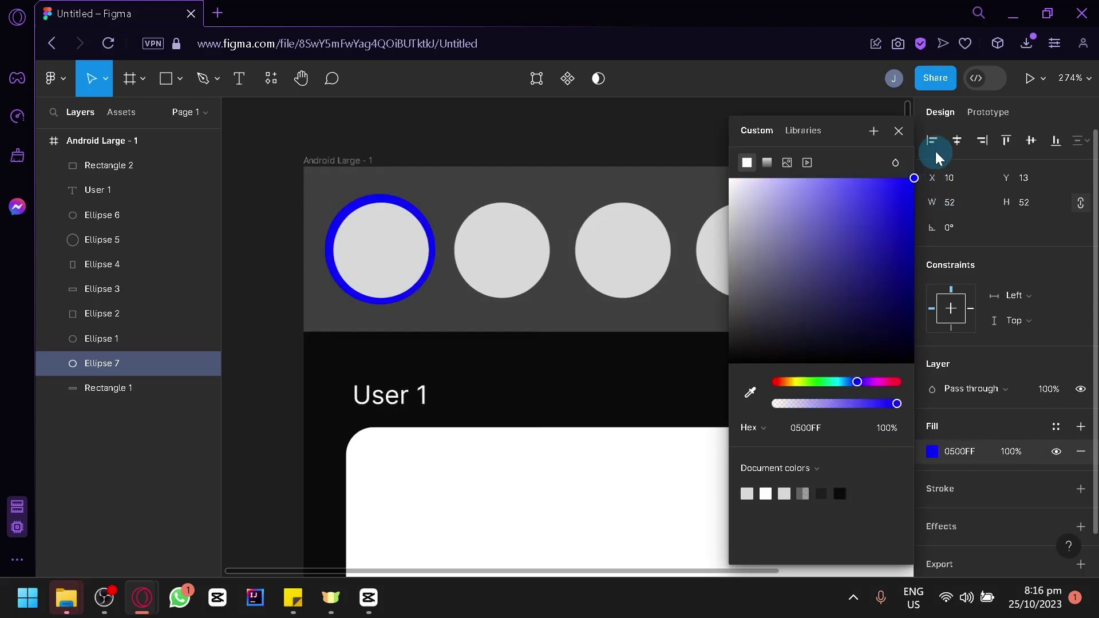
left_click_drag(861, 309, 866, 312)
Step: Centre the first light grey circle inside the navy ring and deselect it
mouse_move(358, 253)
left_mouse_down()
mouse_move(376, 265)
mouse_move(368, 270)
left_mouse_up()
left_click(371, 275)
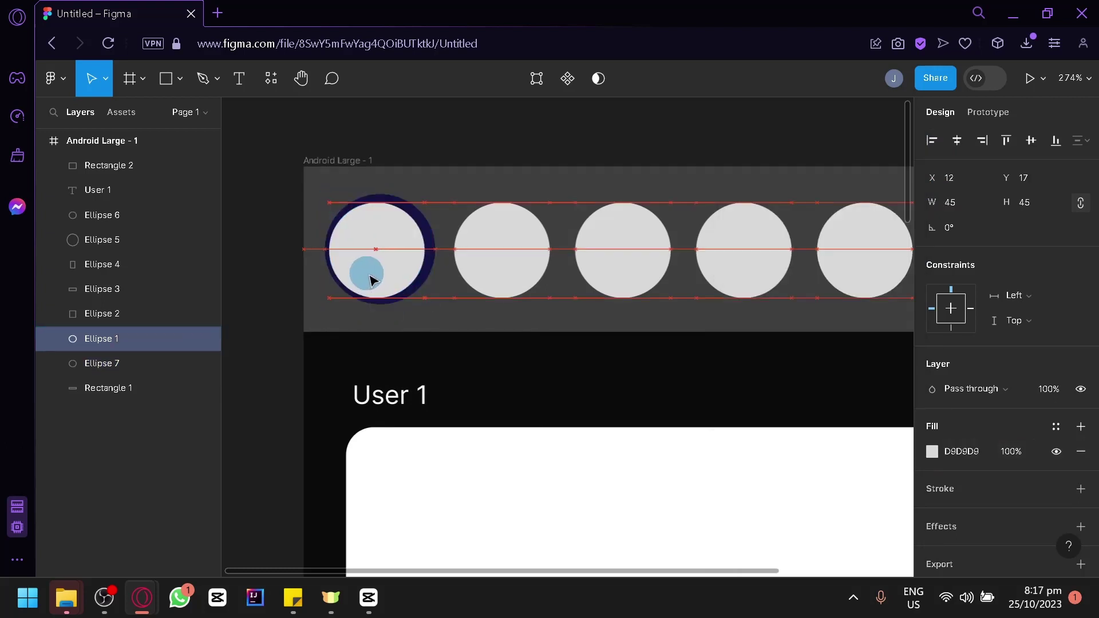
left_click(262, 331)
scroll(454, 361, "down", 5, "ctrl")
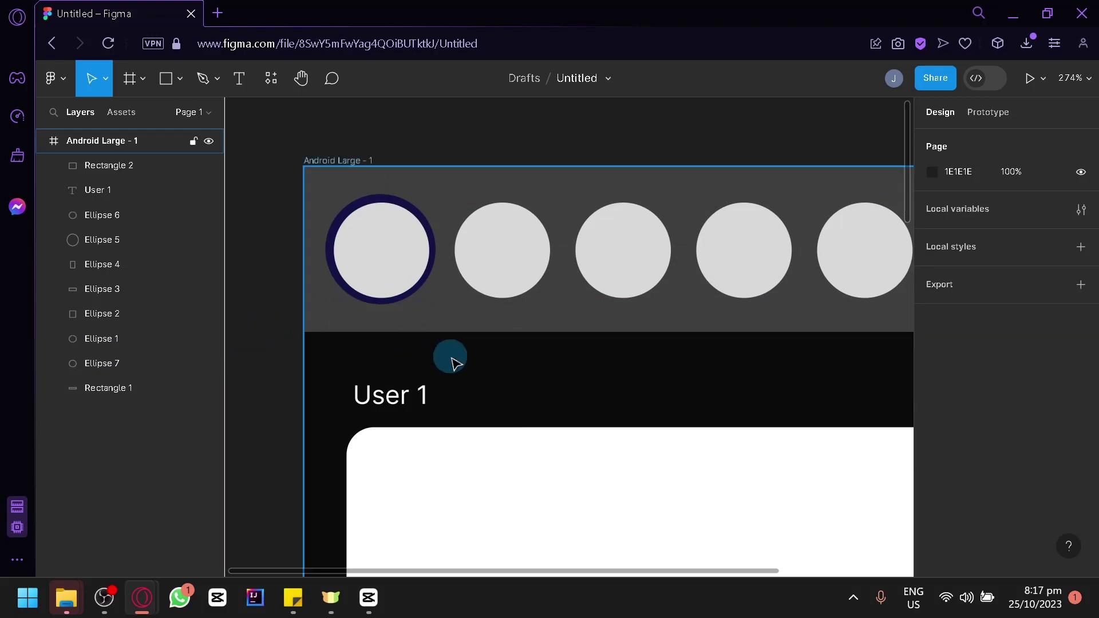
Step: Inspect the first circle and its navy ring up close, and compare them with the rest of the story row
scroll(441, 355, "up", 4, "ctrl")
scroll(426, 365, "up", 5, "ctrl")
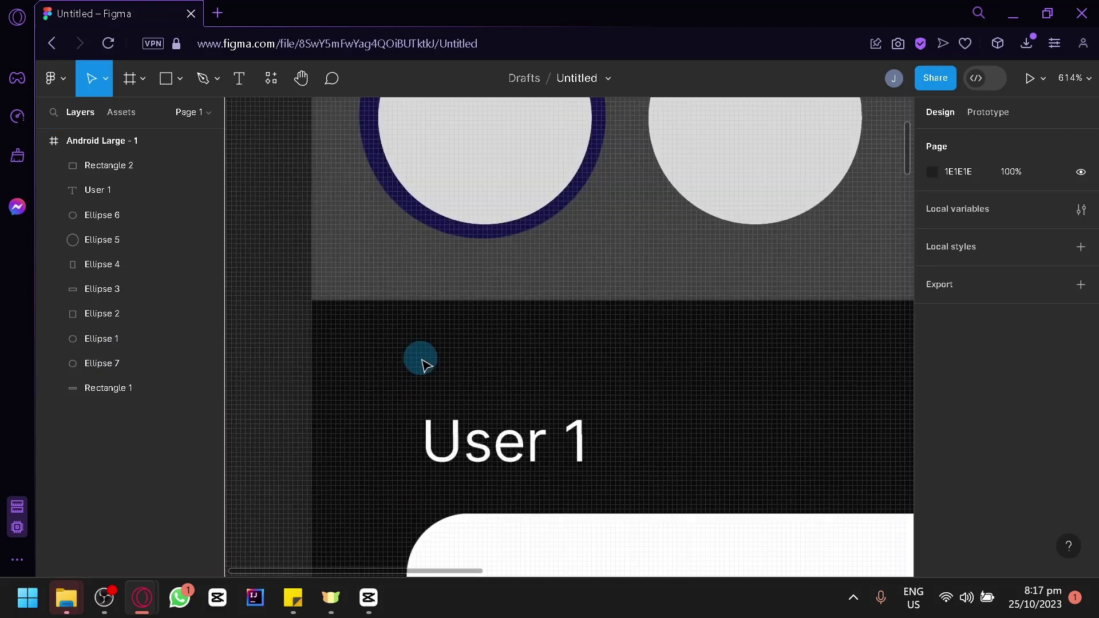
scroll(466, 332, "up", 3)
left_click(488, 241)
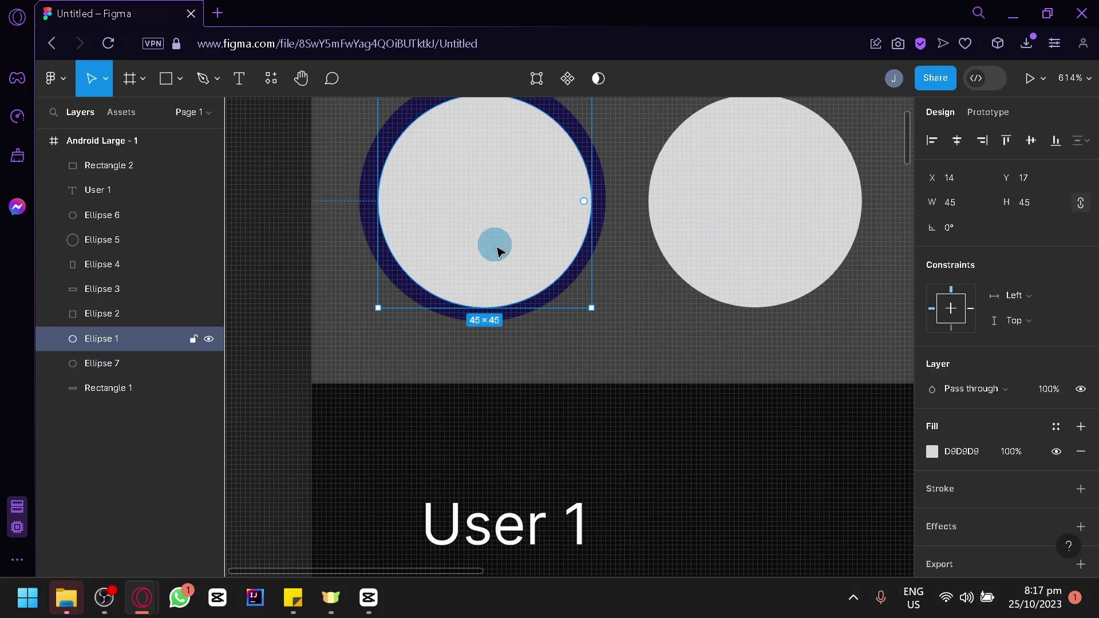
scroll(496, 251, "down", 5, "ctrl")
left_click(331, 343)
scroll(412, 389, "down", 1)
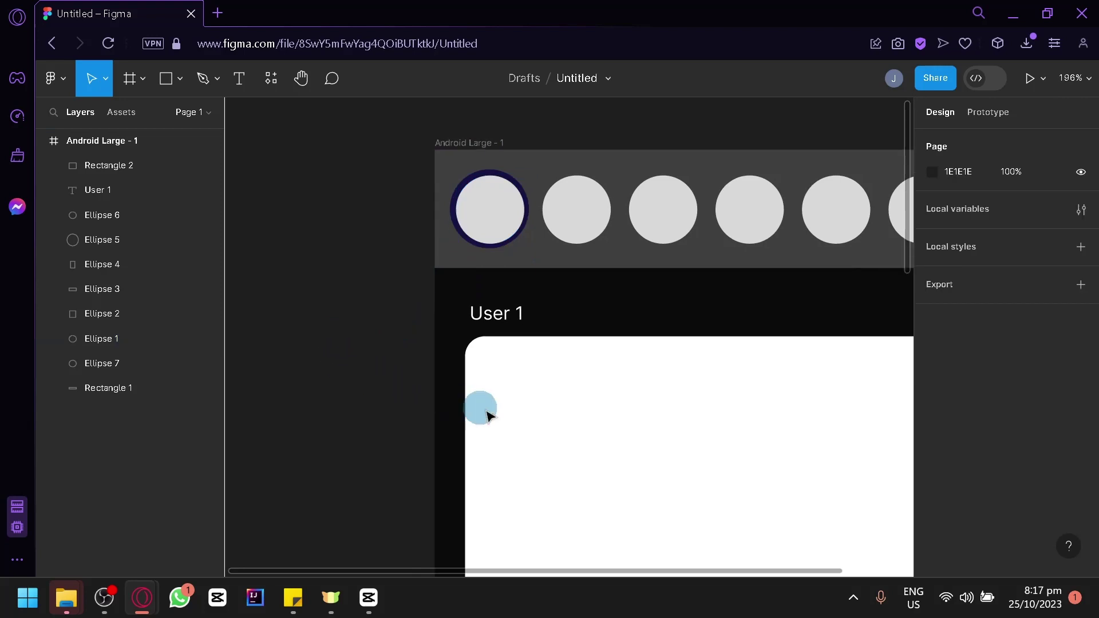
scroll(629, 470, "down", 1)
scroll(595, 458, "down", 1, "ctrl")
scroll(594, 435, "down", 1, "ctrl")
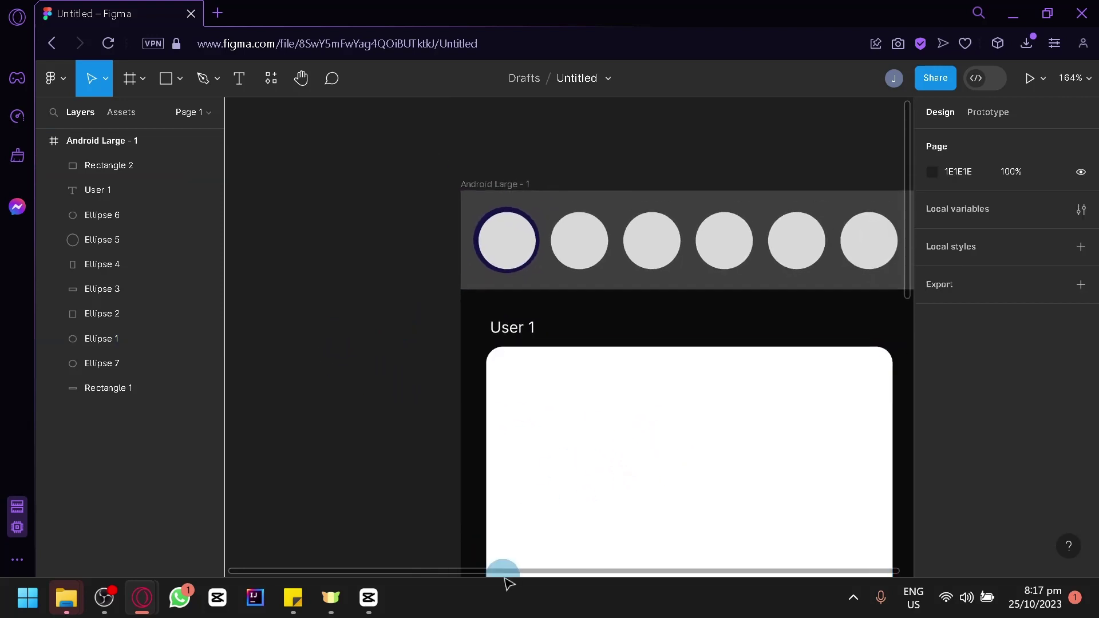
left_click_drag(496, 572, 572, 575)
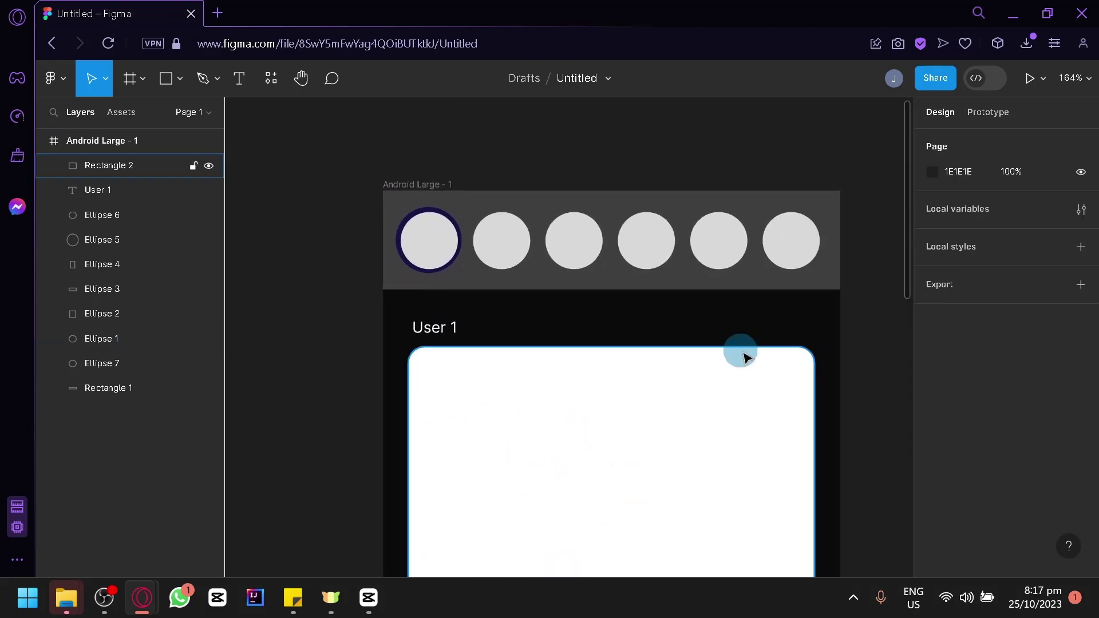
Step: Move the white post card to X 23, Y 123, aligned with the left edge of the "User 1" label, and deselect it
scroll(504, 286, "down", 2)
scroll(507, 295, "down", 3)
scroll(521, 295, "up", 2)
left_click(531, 299)
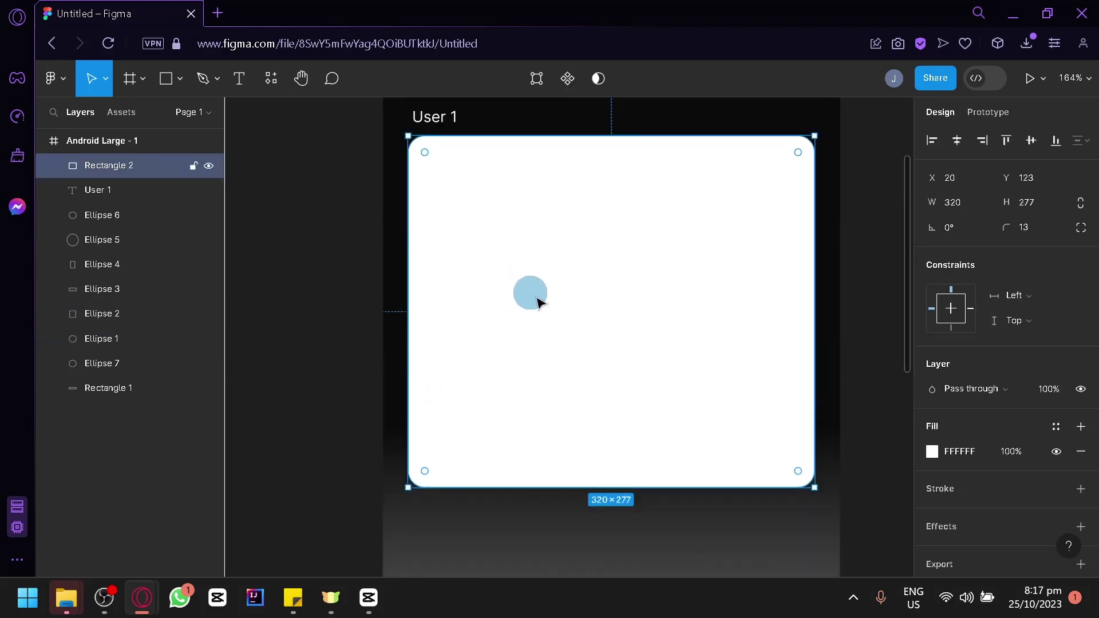
left_click(328, 292)
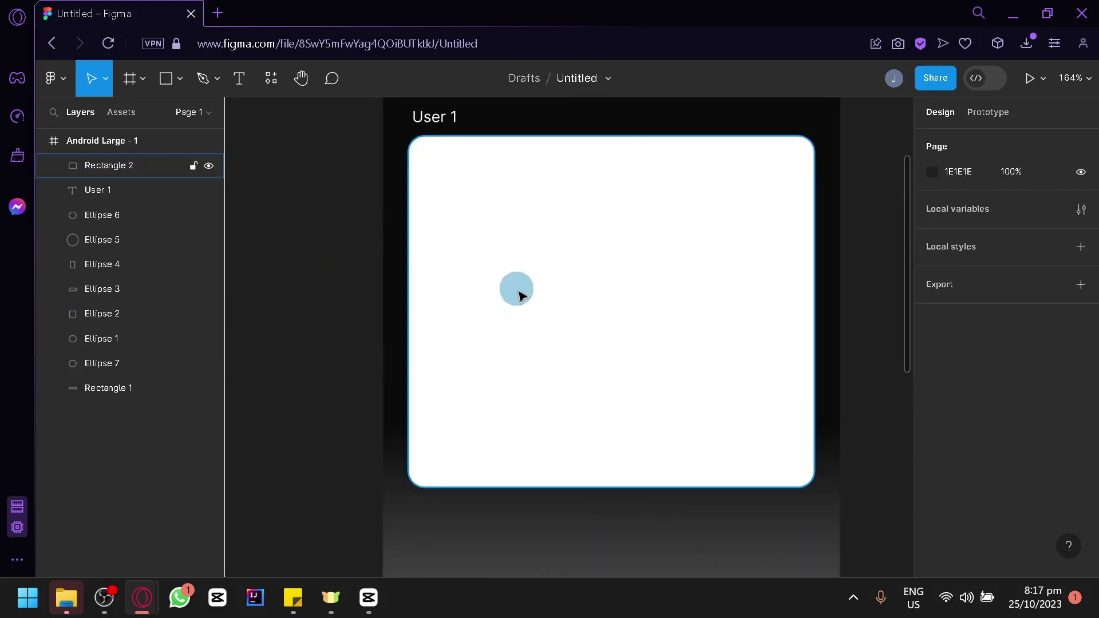
left_click_drag(498, 210, 509, 217)
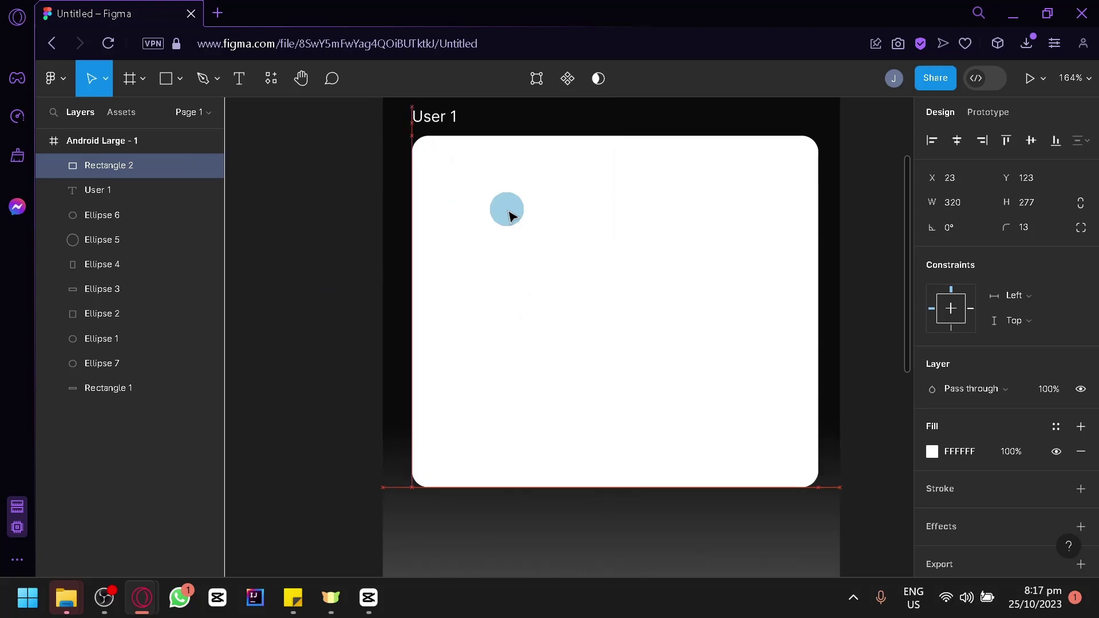
left_click_drag(675, 301, 677, 302)
scroll(401, 458, "down", 4)
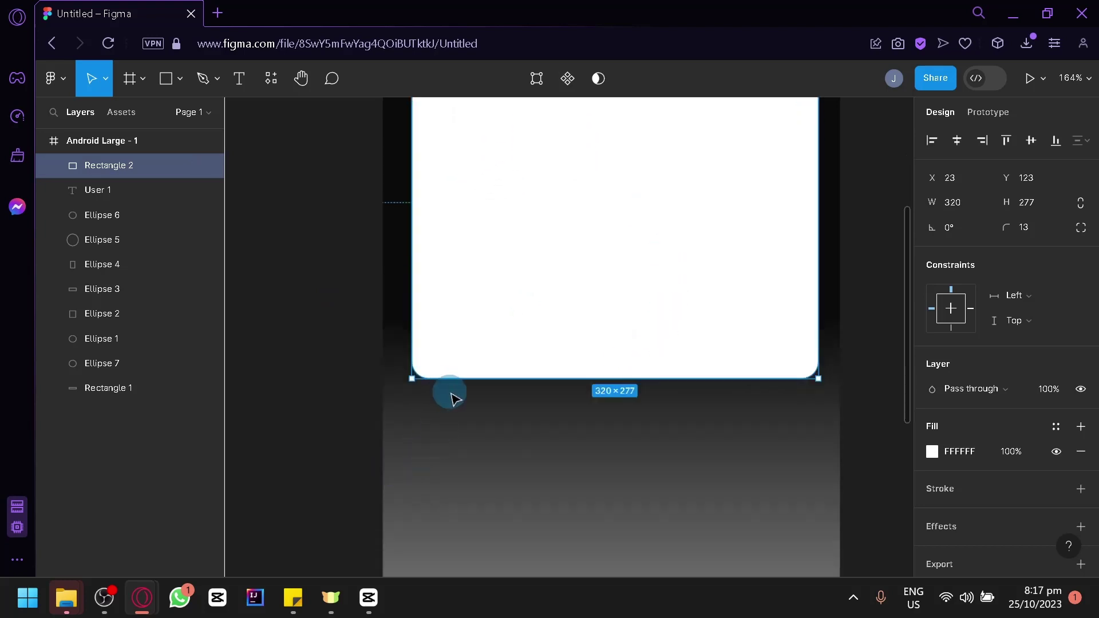
left_click(506, 399)
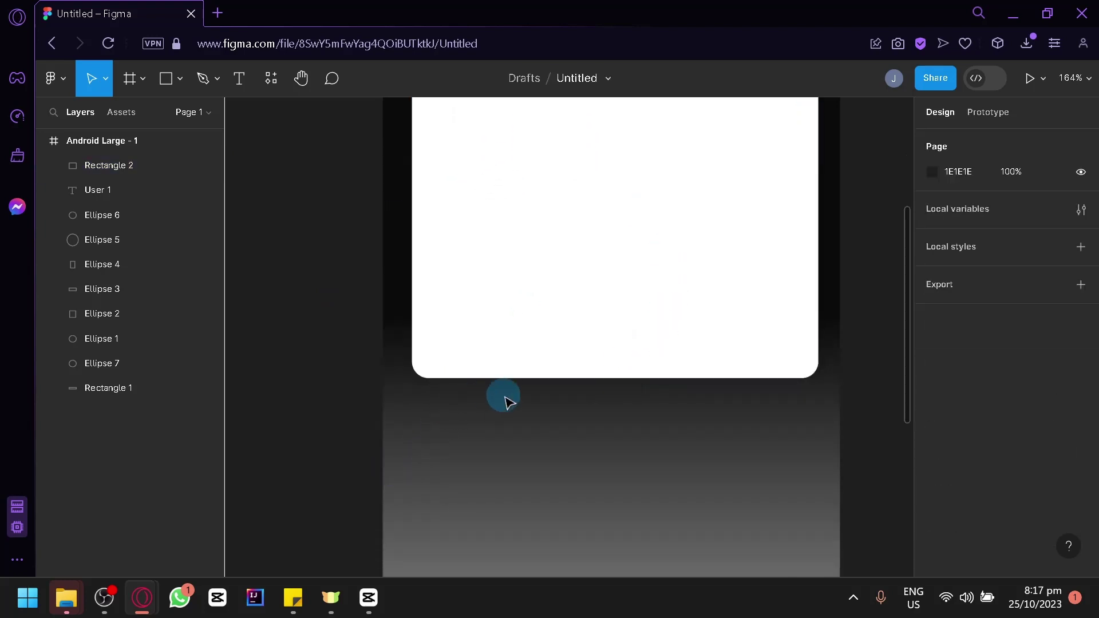
Step: Open the Flaticon website in a new browser tab and search its interface icons for "calendar"
left_click(215, 13)
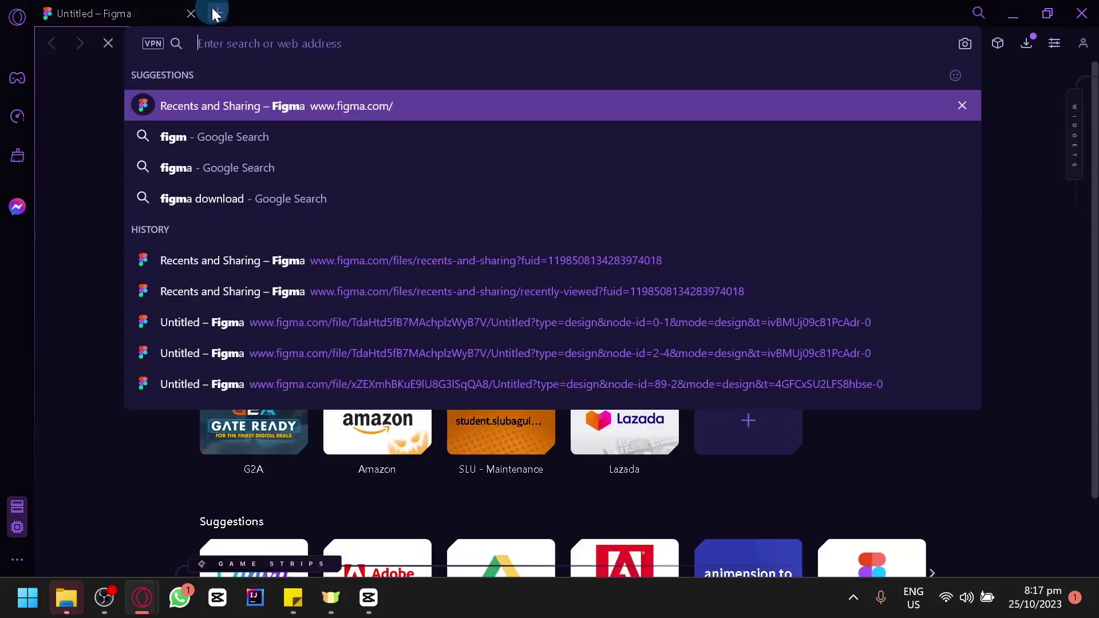
type("flatical")
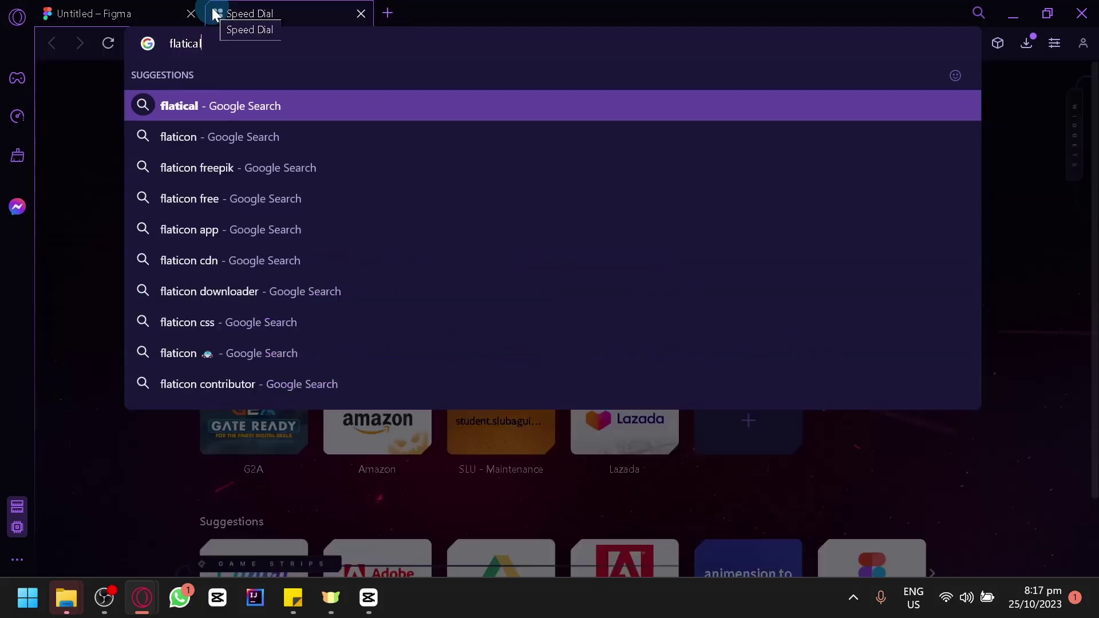
key("BackSpace")
key("BackSpace")
key("Down")
key("Return")
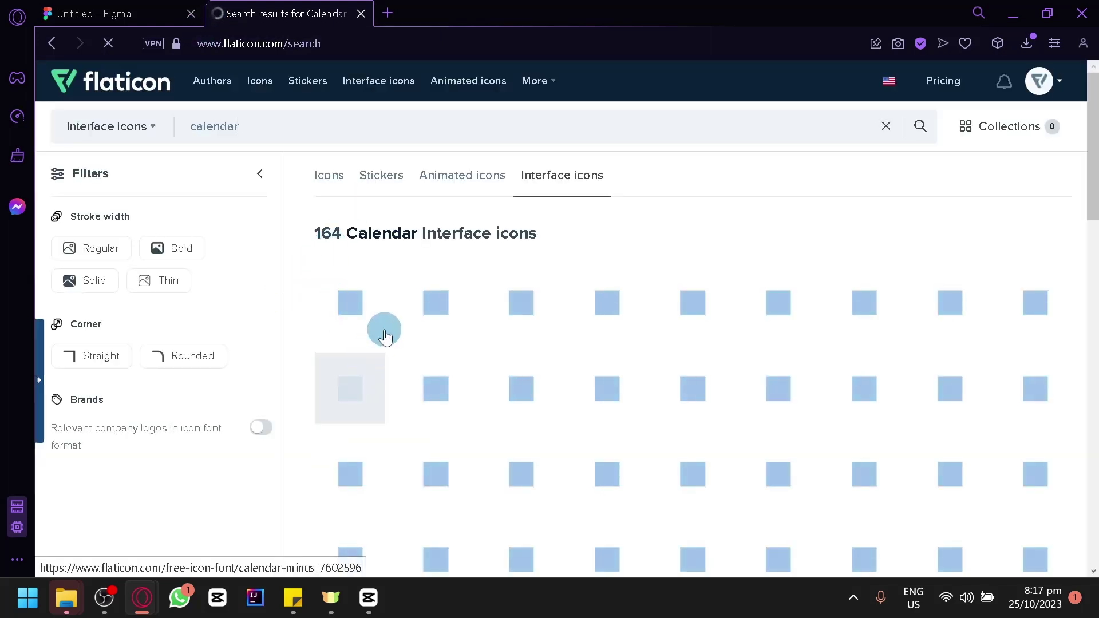
Step: Look over the calendar icons on Flaticon and search for heart icons instead
scroll(584, 337, "down", 4)
scroll(592, 342, "up", 4)
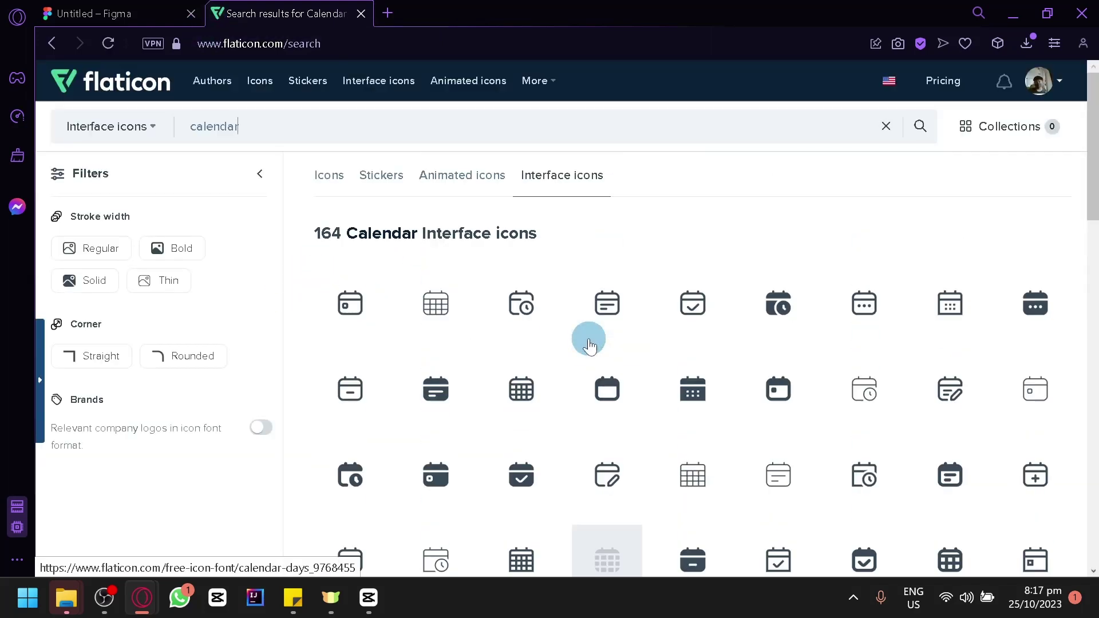
left_click(355, 134)
double_click(355, 132)
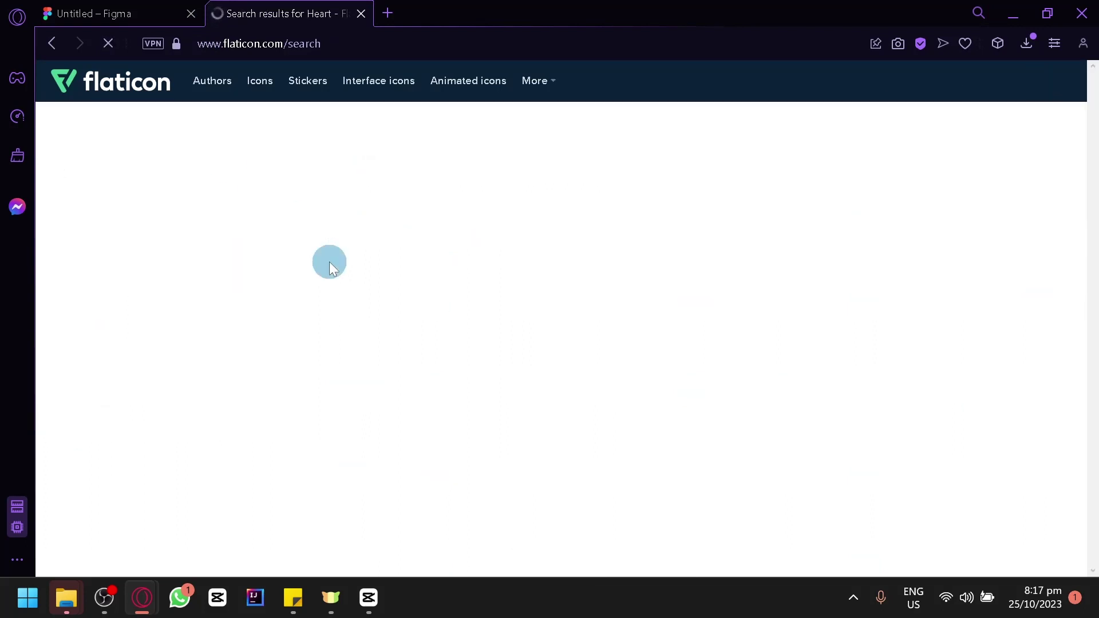
Step: Switch back to the Figma design and set the white post card's corner radius to 15
left_click(156, 7)
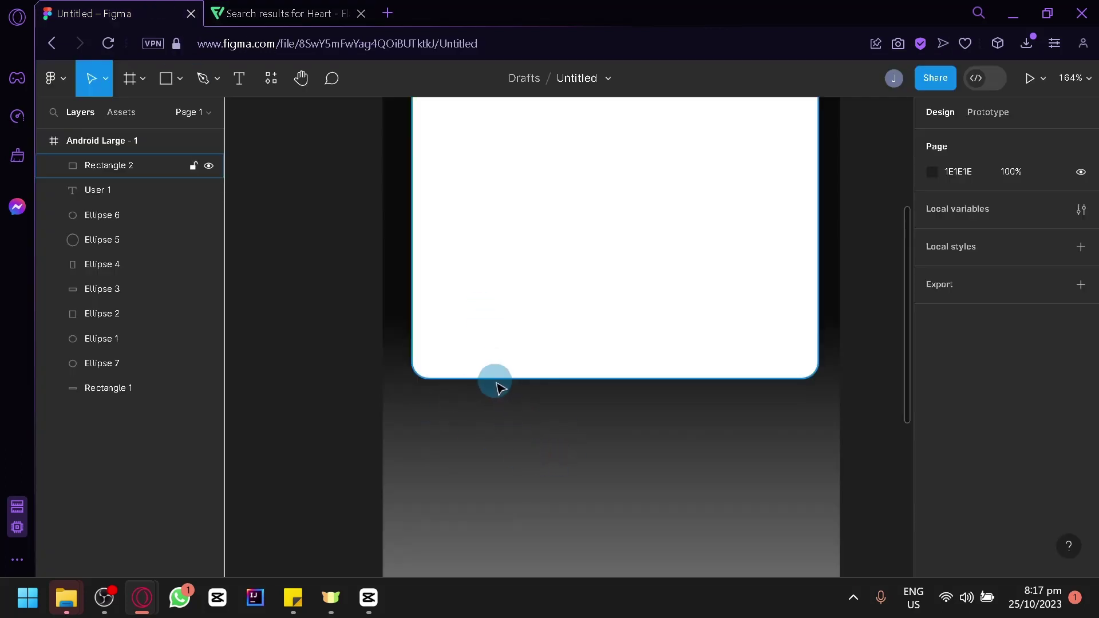
scroll(499, 386, "up", 3)
scroll(498, 387, "up", 1)
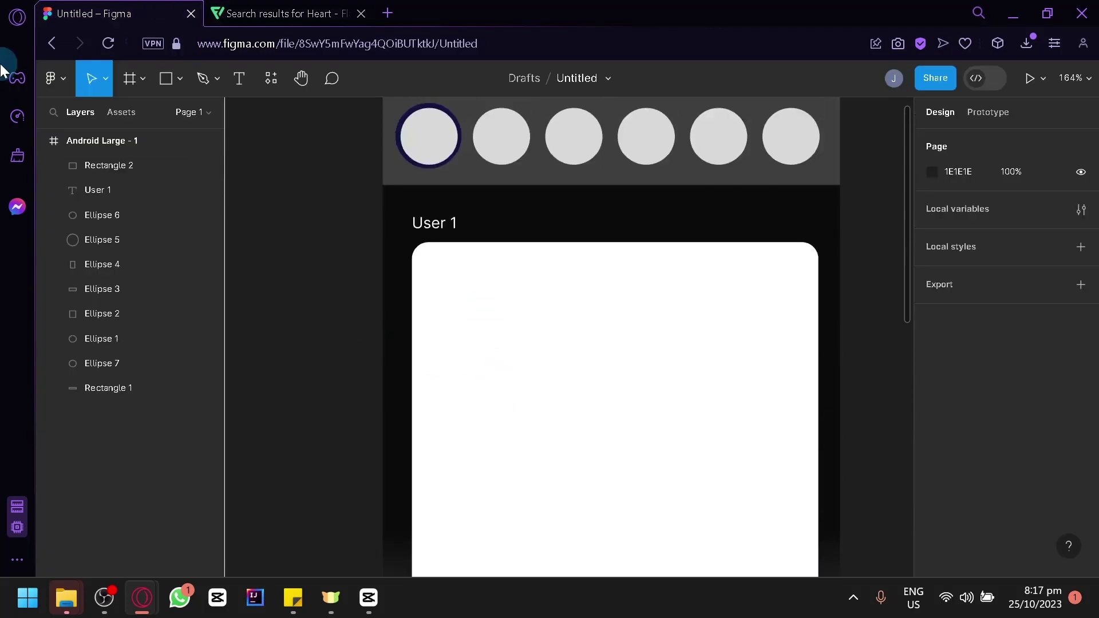
left_click(184, 85)
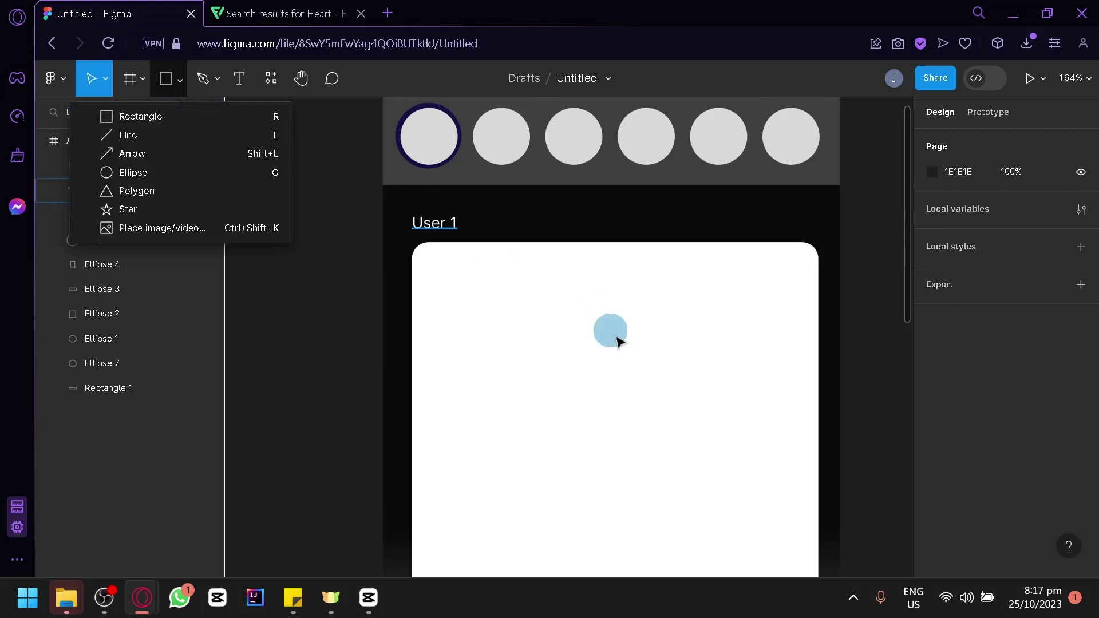
left_click(640, 368)
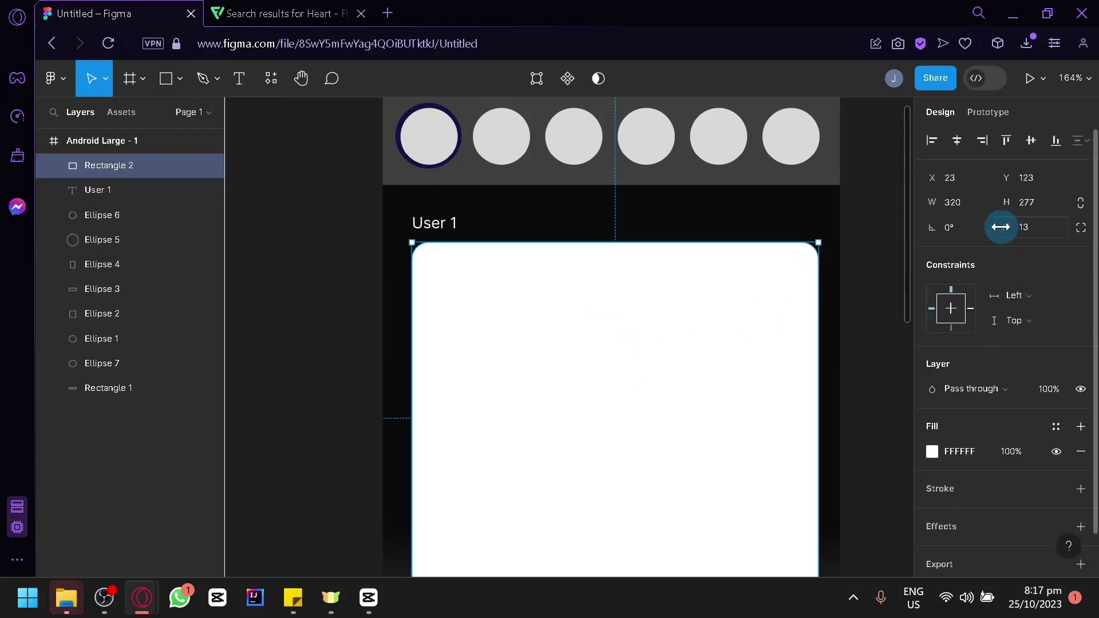
left_click_drag(1006, 229, 1045, 241)
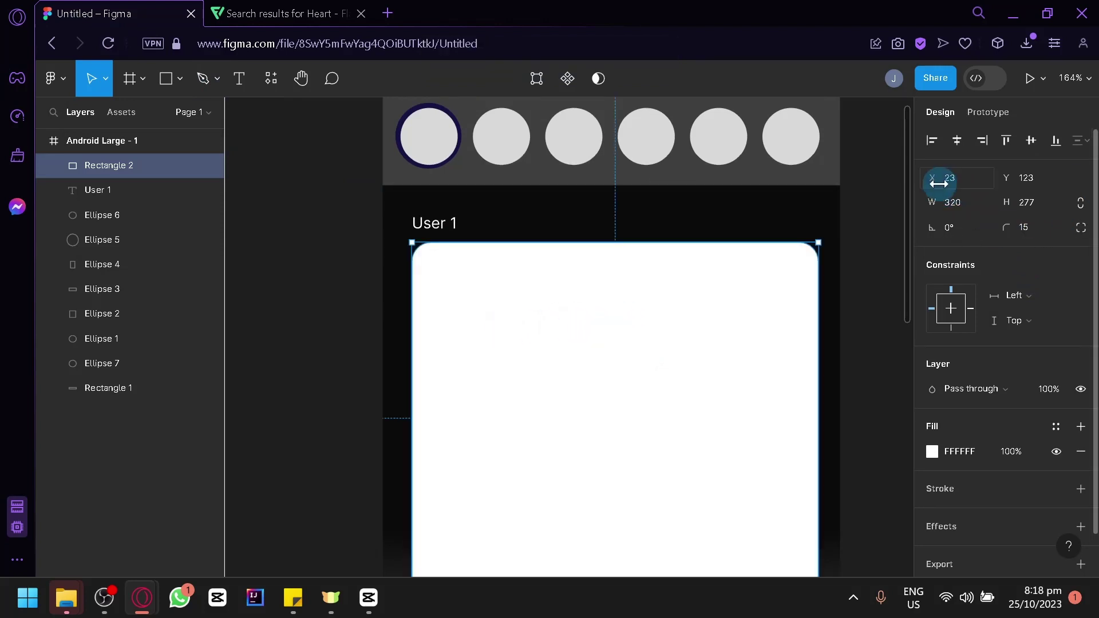
Step: Shift the post card to X 30, Y 128 and set its rotation to 0°
left_click_drag(939, 181, 944, 241)
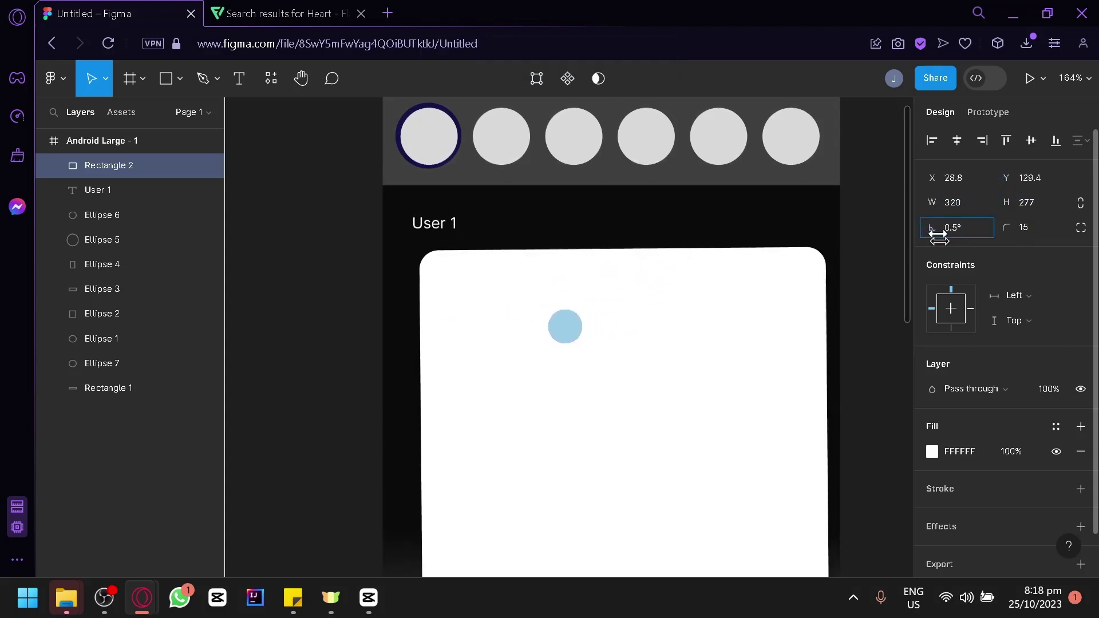
scroll(767, 292, "down", 3)
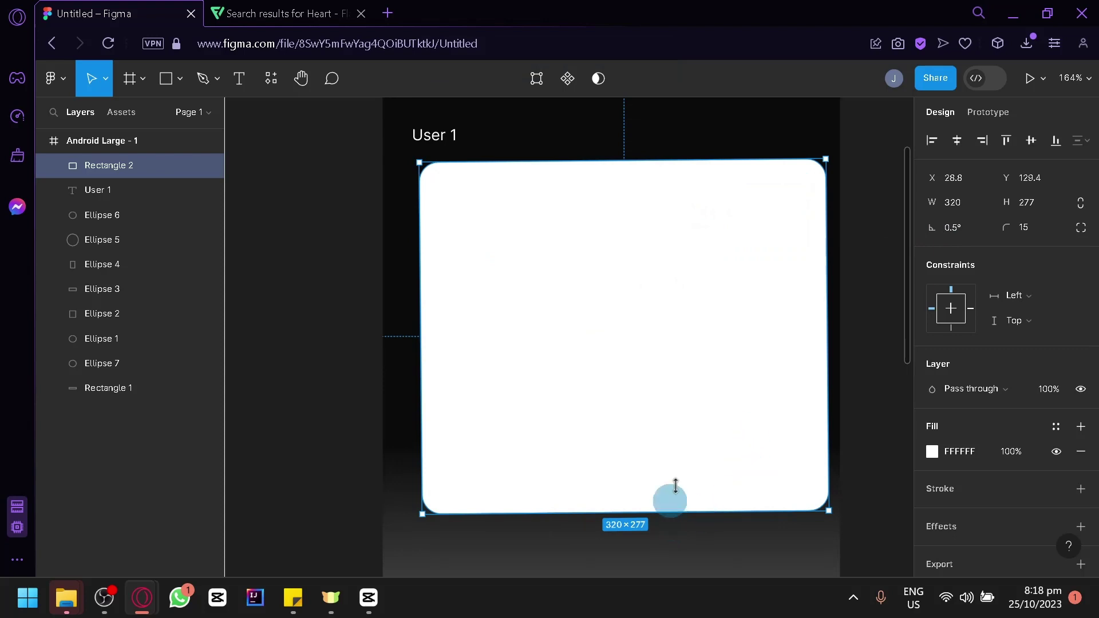
mouse_move(835, 516)
left_mouse_down()
mouse_move(822, 535)
mouse_move(836, 518)
left_mouse_up()
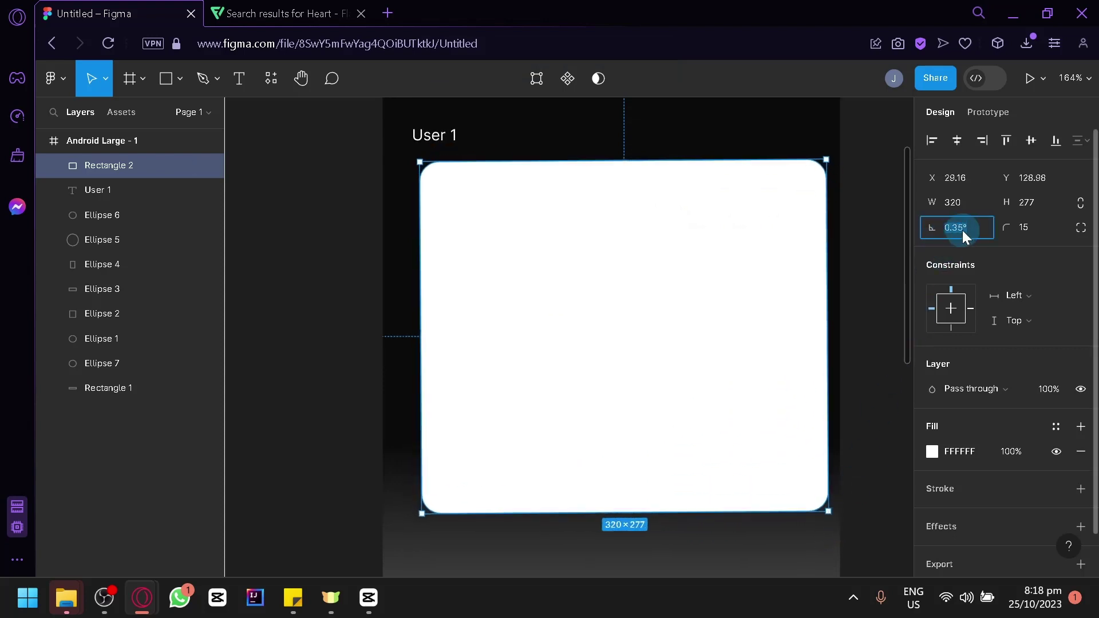
type("0")
key("Return")
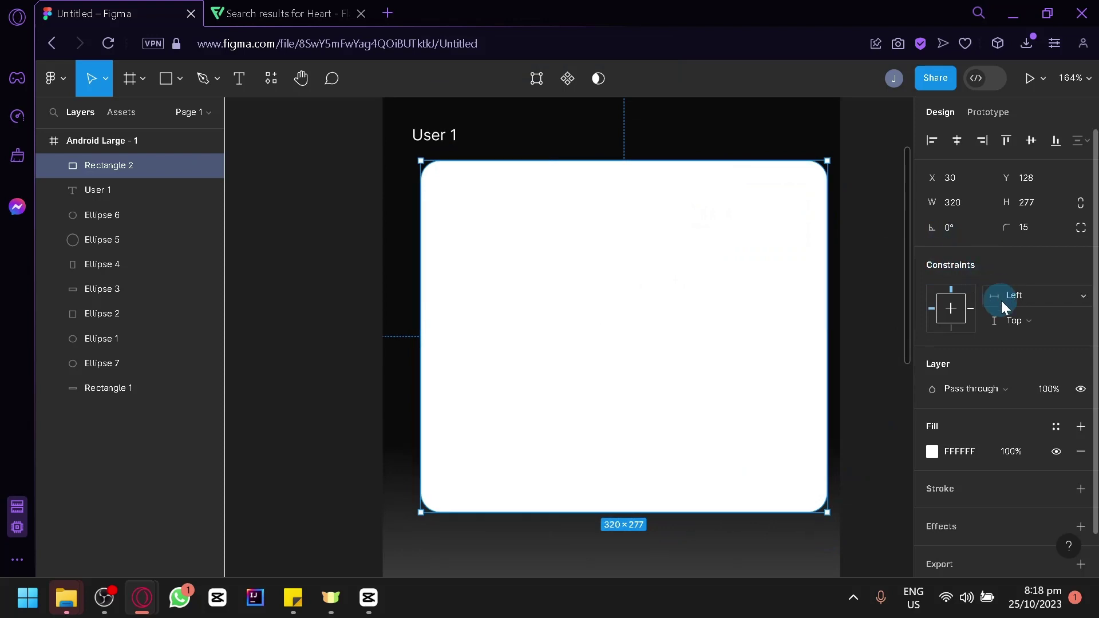
Step: Add a second fill above the post card's white fill, coloured red FF0000 at 20% opacity
scroll(964, 283, "down", 1)
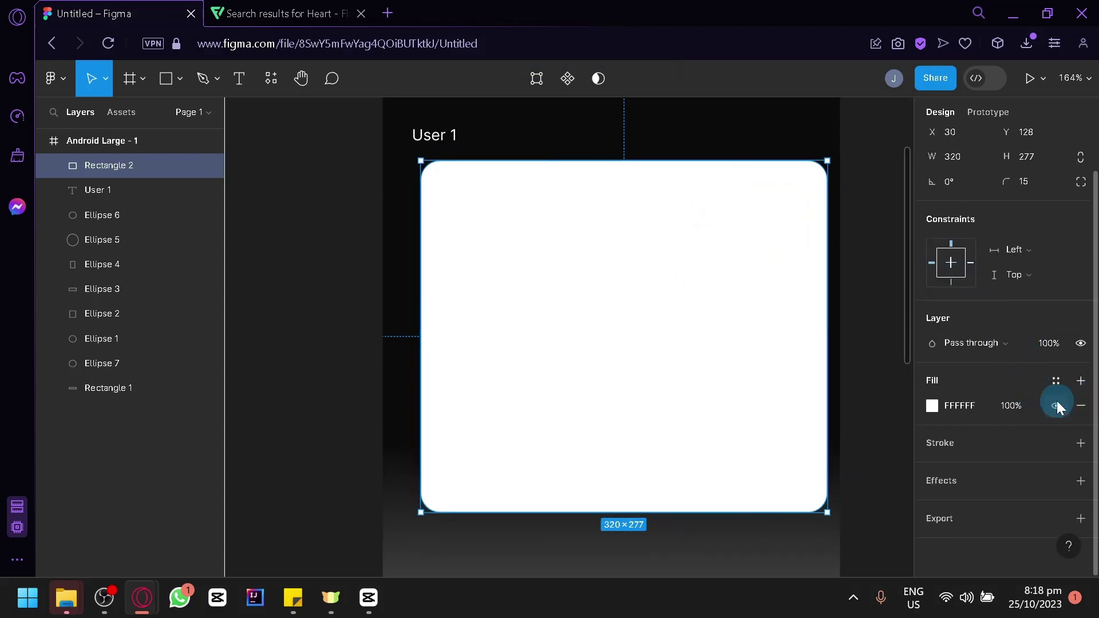
left_click(1084, 382)
left_click(932, 405)
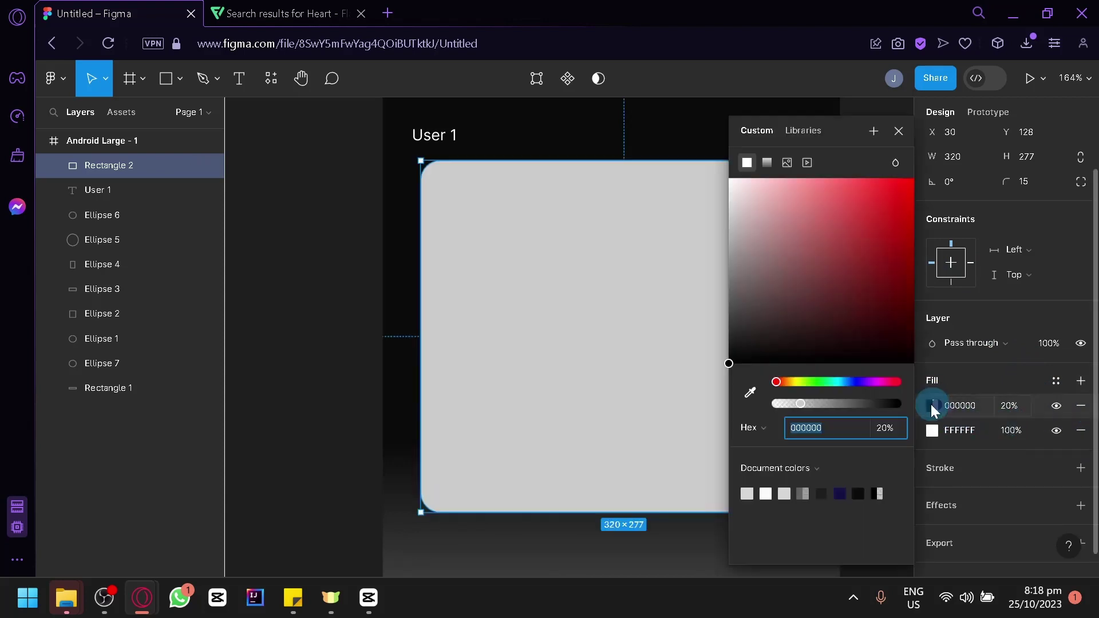
left_click(883, 197)
left_click_drag(906, 183, 1002, 140)
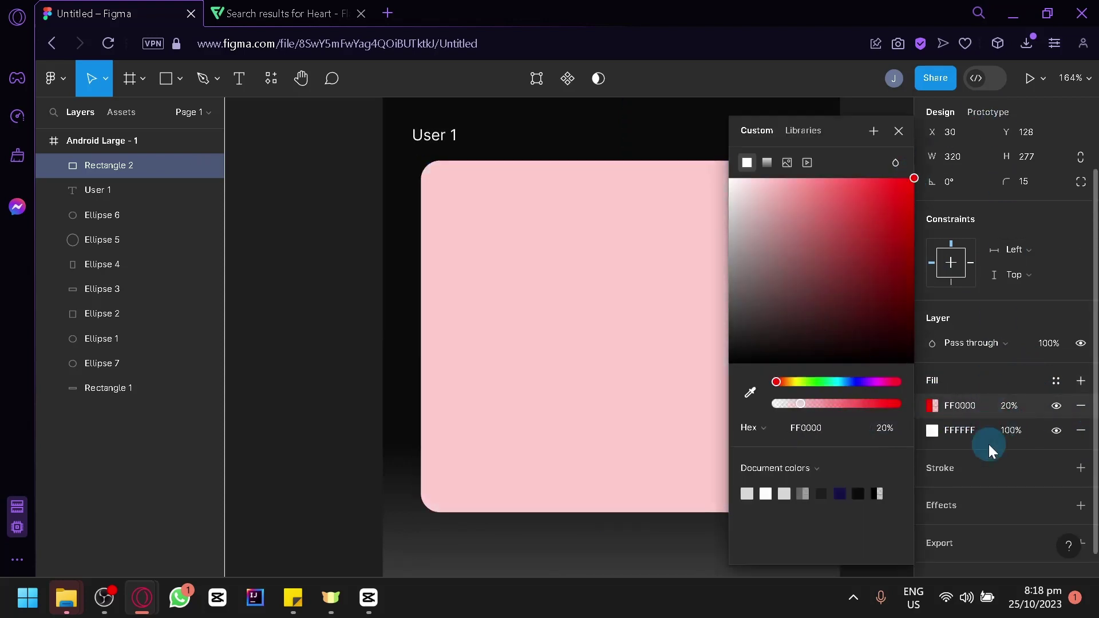
Step: Turn the card's red fill into a vertical linear gradient fading to transparent just below the middle, with an extra transparent stop
left_click_drag(812, 240, 830, 292)
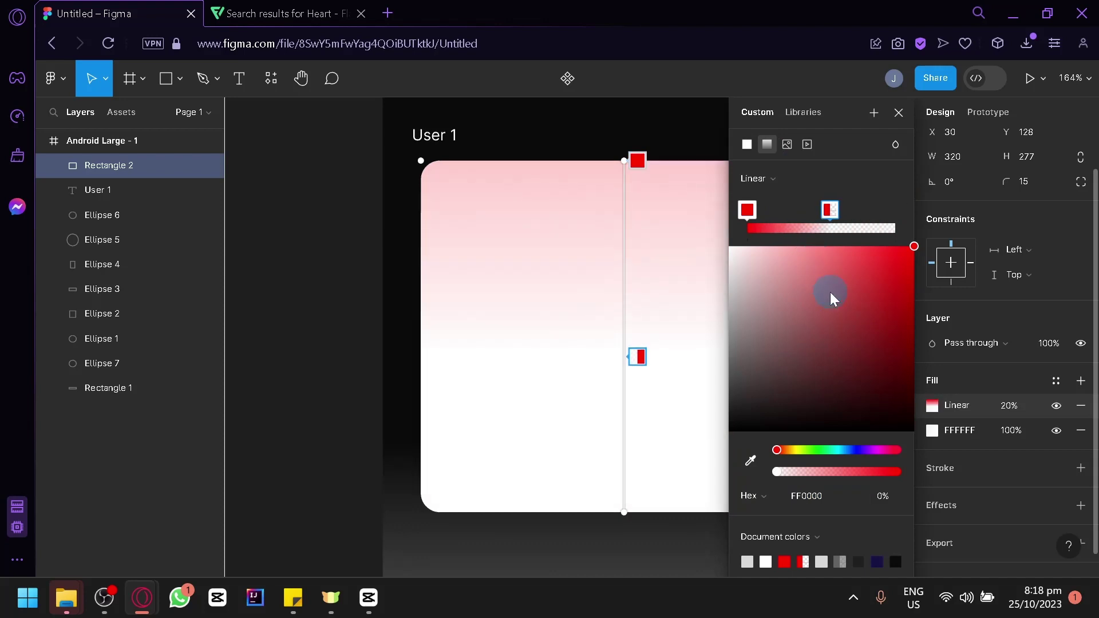
left_click(624, 407)
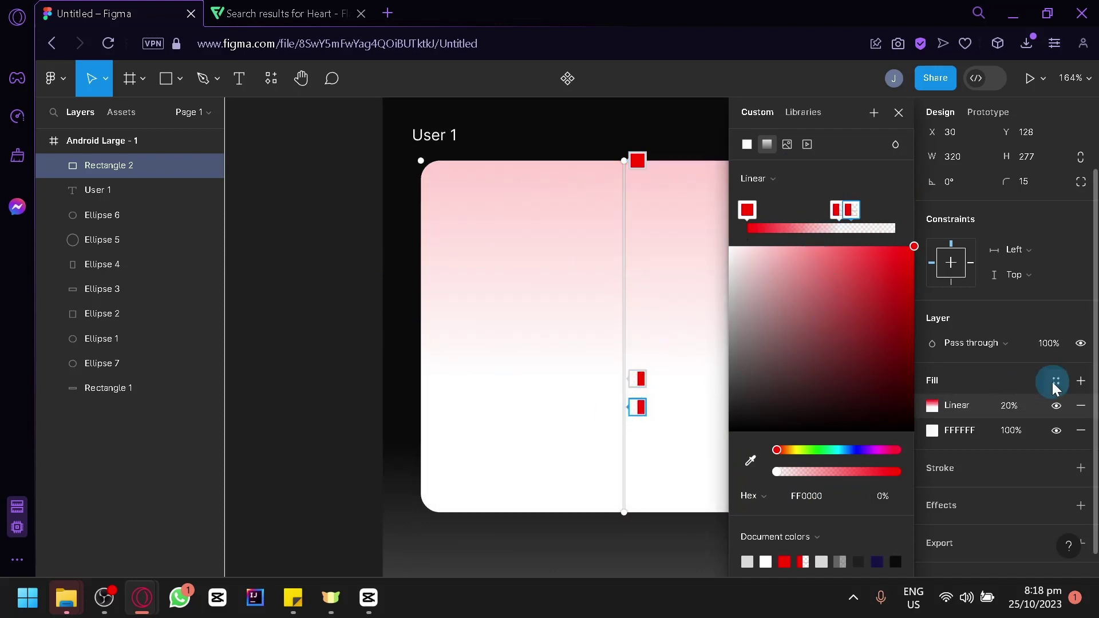
left_click(1018, 383)
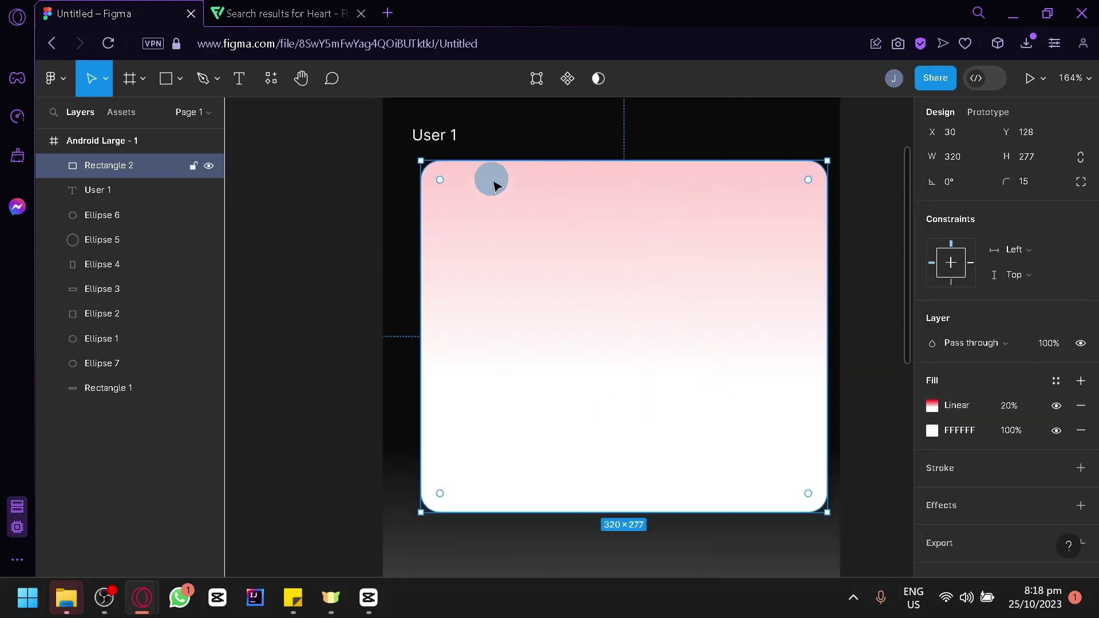
Step: Add a black inside stroke of width 1 to the post card and move the card down to X 35, Y 316
scroll(1079, 427, "down", 1)
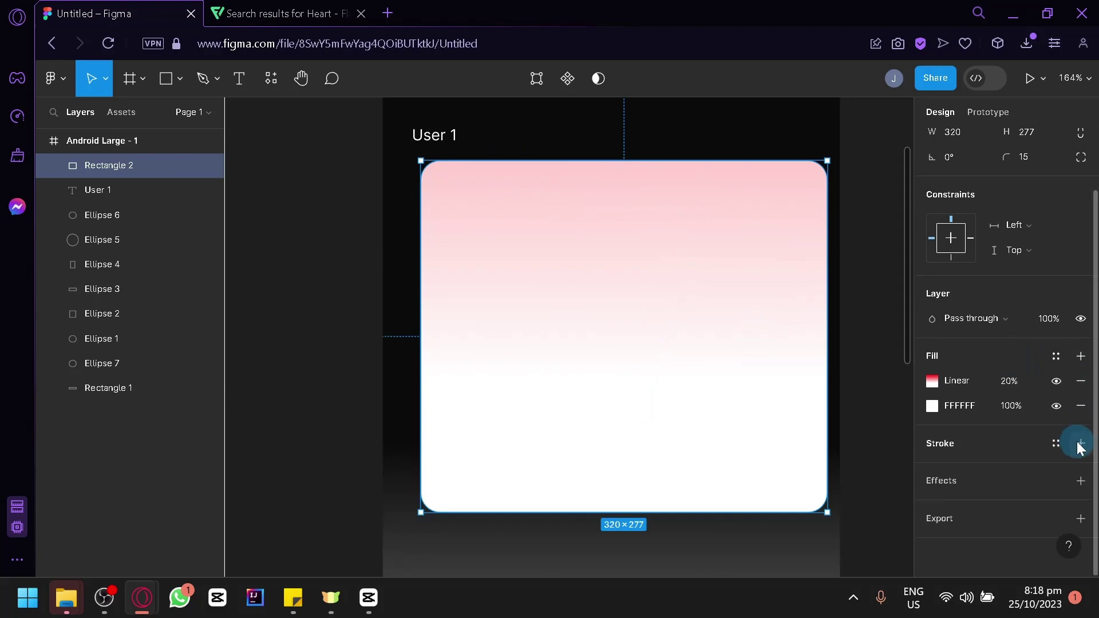
left_click(1080, 444)
left_click_drag(797, 424, 778, 473)
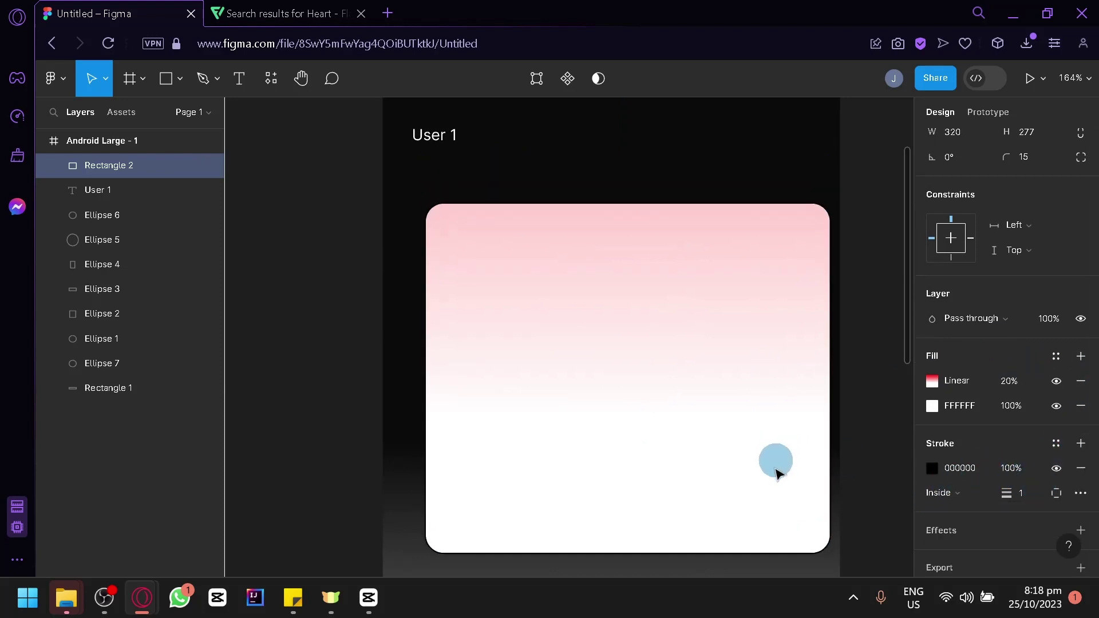
scroll(767, 481, "down", 3)
scroll(730, 424, "up", 1)
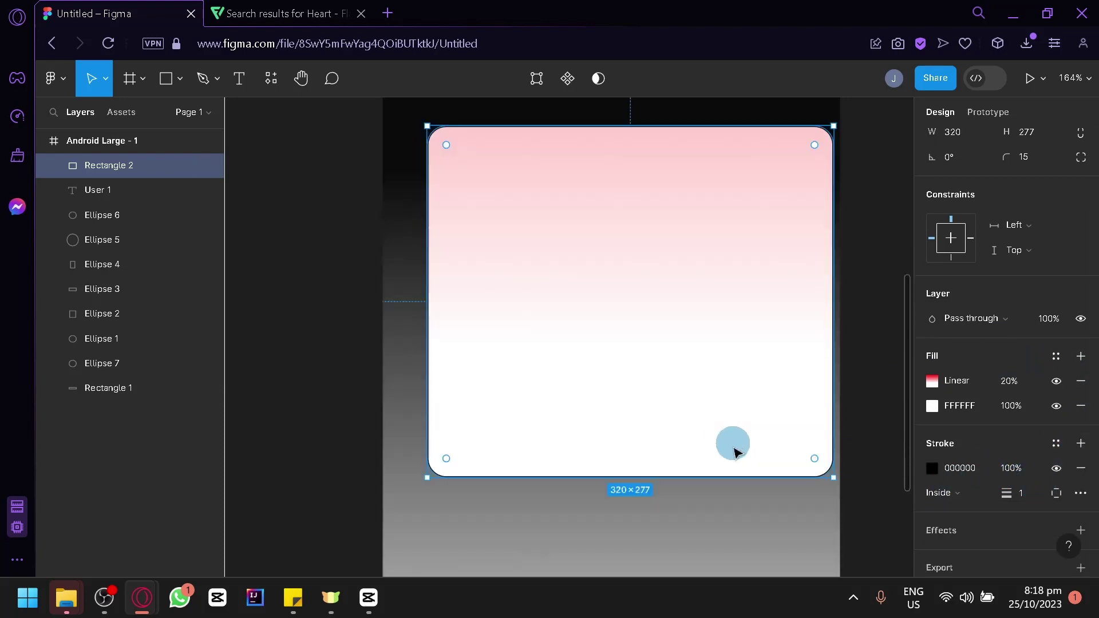
Step: Remove the white FFFFFF fill from the post card, keeping its red gradient fill
left_click(740, 515)
left_click(710, 366)
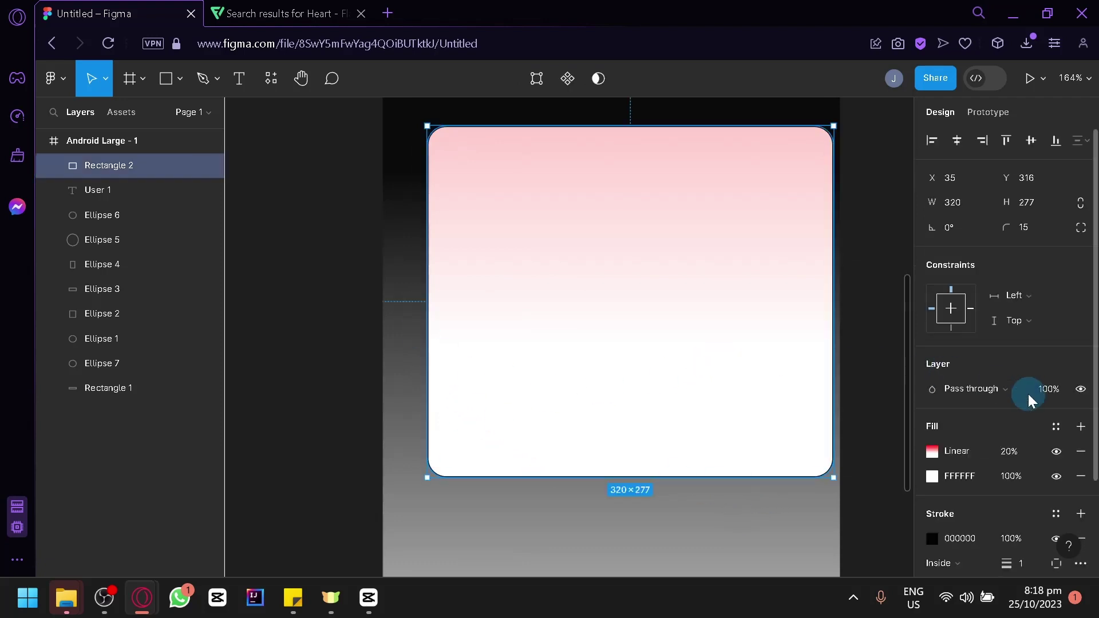
left_click(1081, 476)
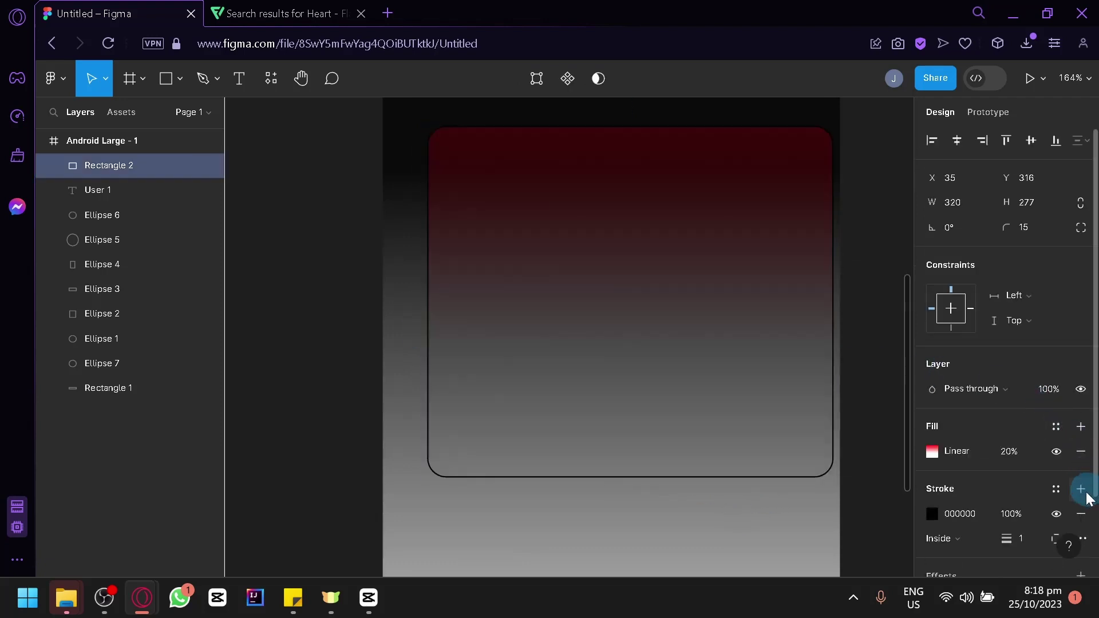
Step: Remove the post card's stroke and add a solid white FFFFFF fill at 100% opacity above its gradient fill
left_click(1082, 514)
left_click(1080, 428)
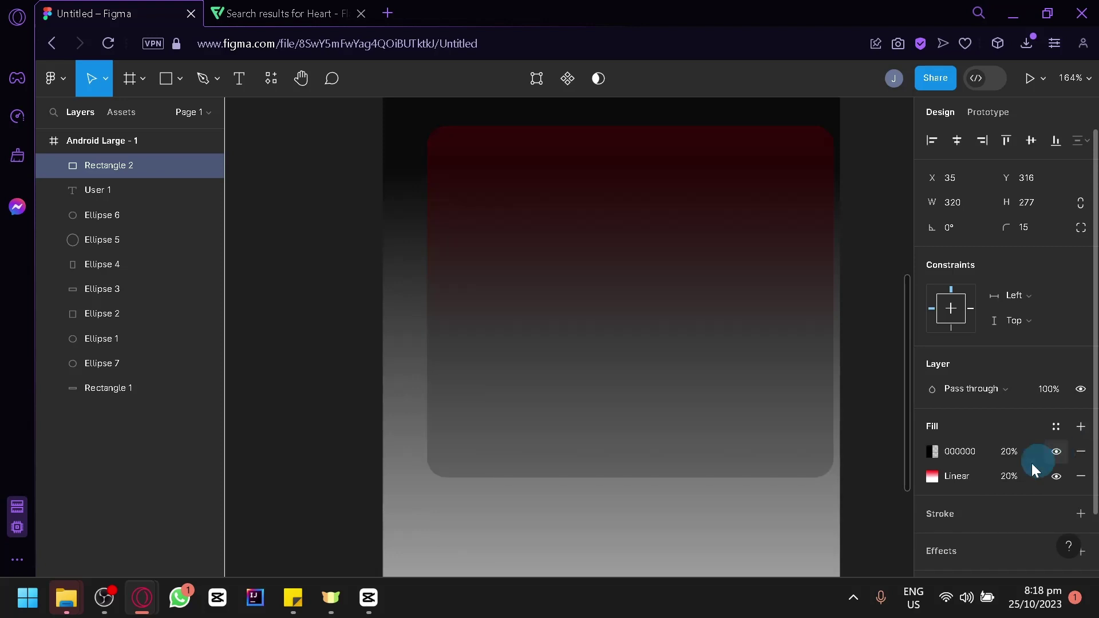
left_click(934, 453)
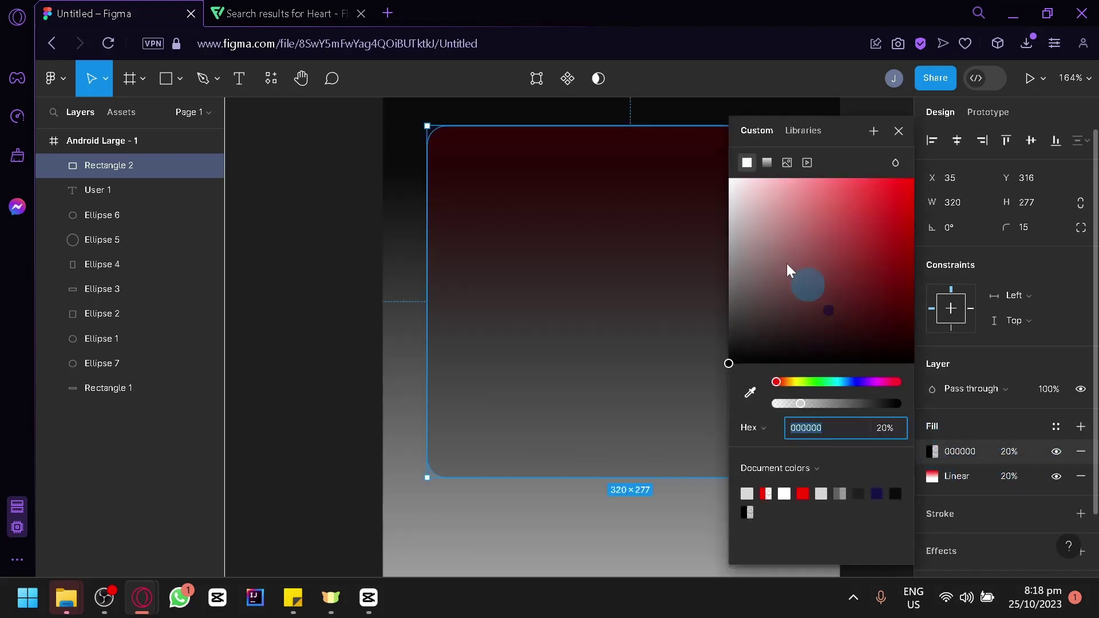
left_click_drag(787, 263, 678, 118)
left_click_drag(884, 403, 923, 410)
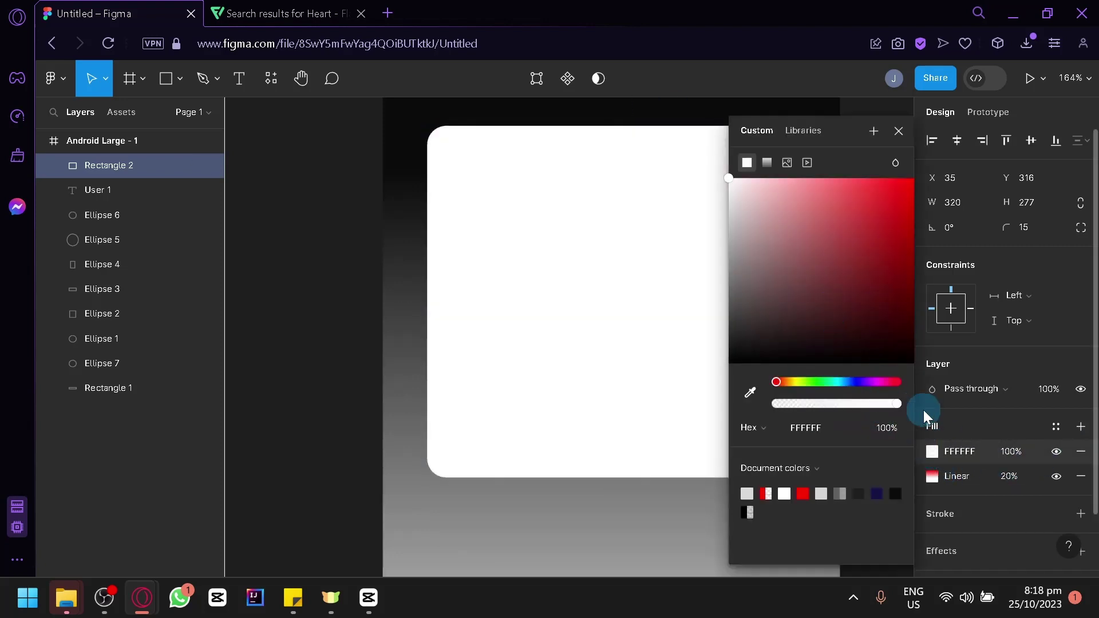
left_click(959, 452)
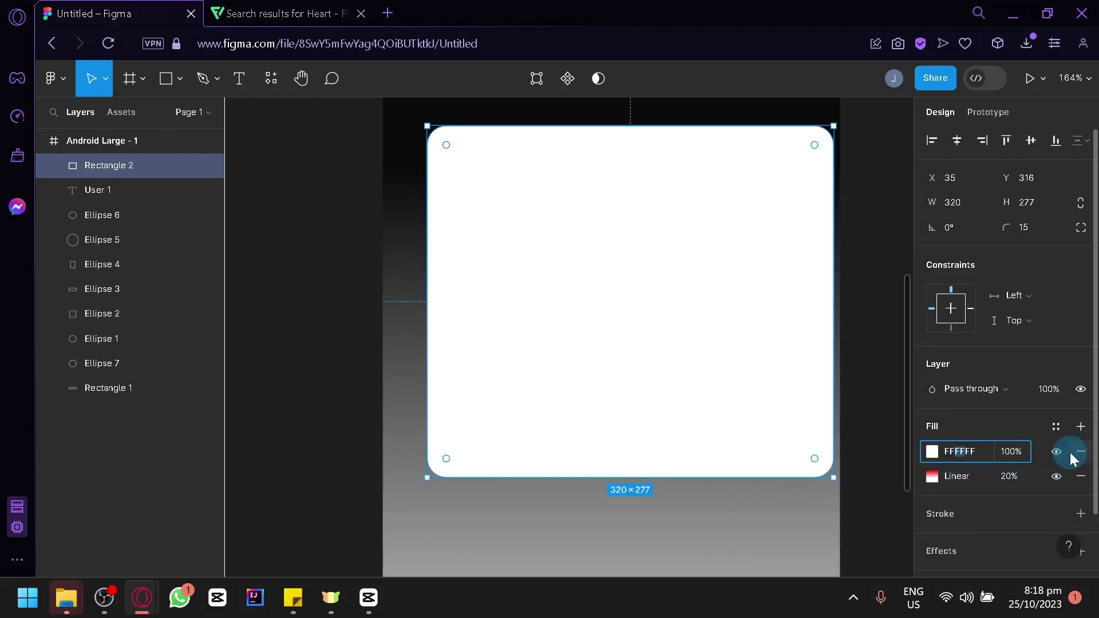
left_click(1056, 427)
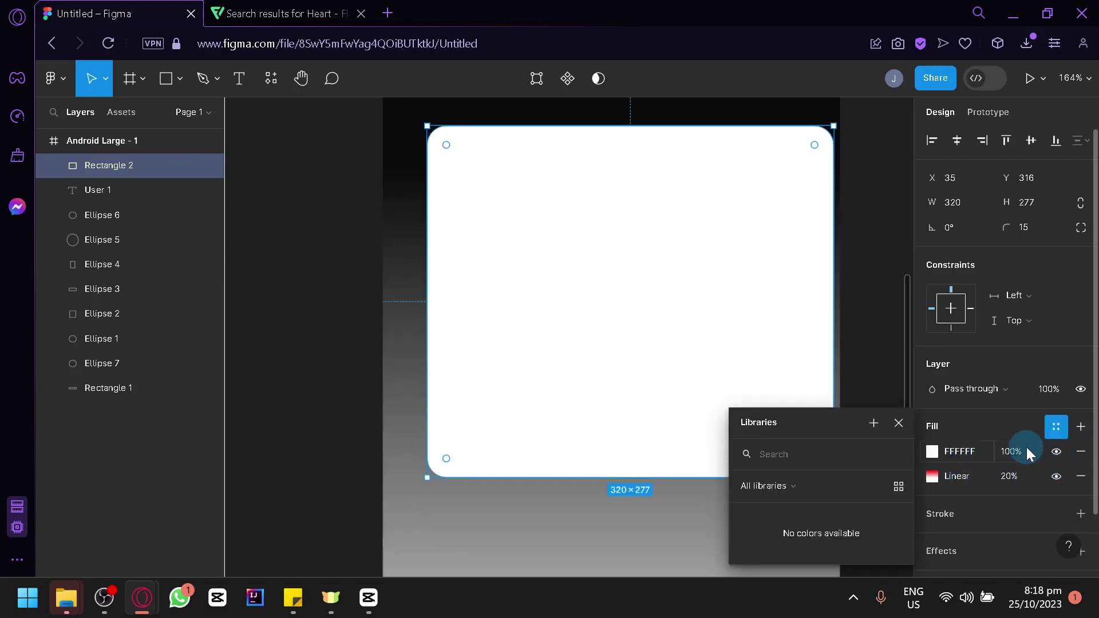
left_click(1056, 426)
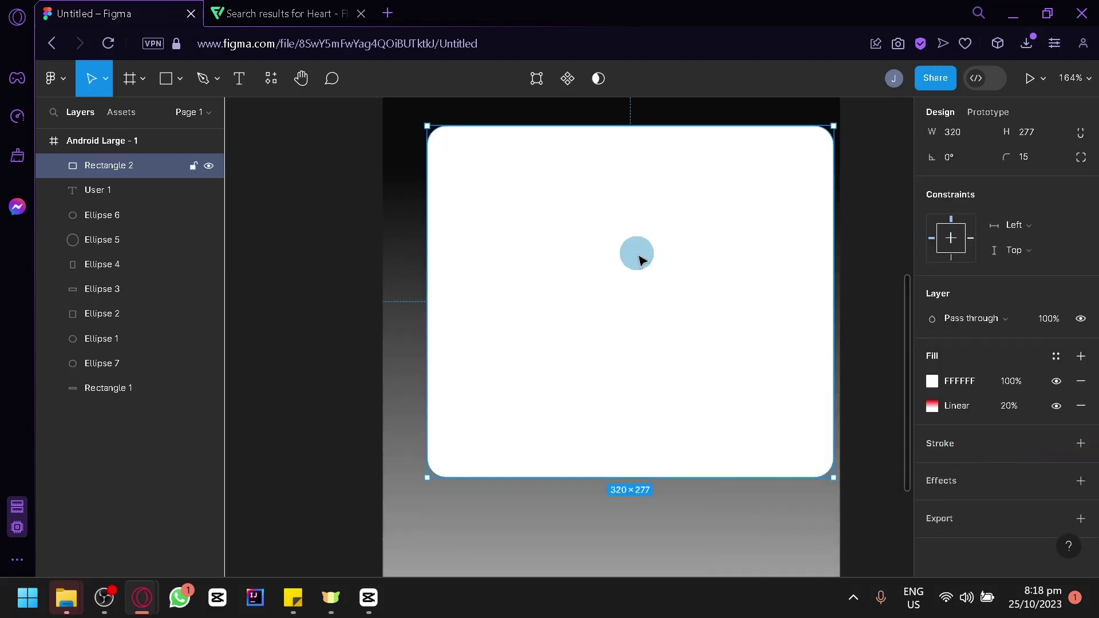
Step: Move the post card to X 20, keeping Y 316, and add a drop shadow effect to it
left_click_drag(640, 260, 621, 260)
left_click(962, 380)
left_click(1080, 481)
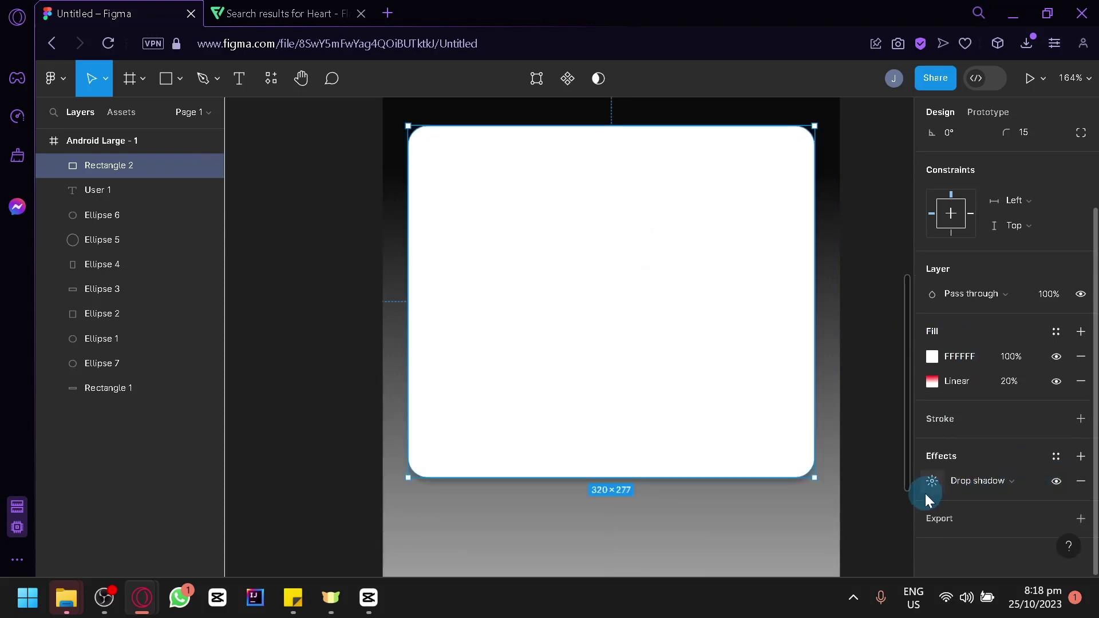
left_click(783, 500)
left_click(645, 460)
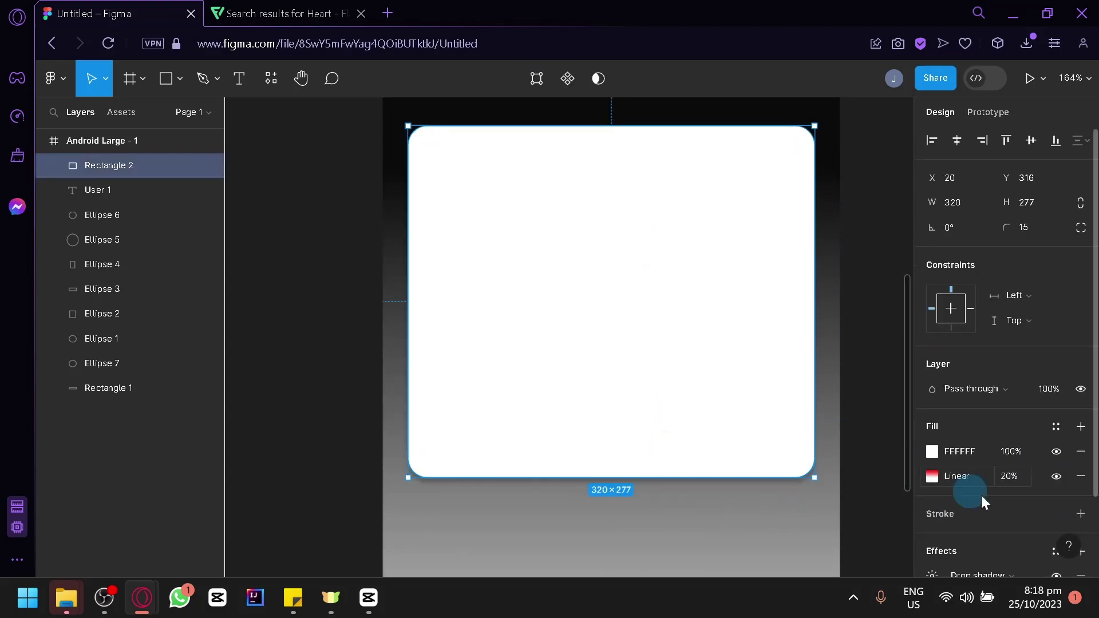
scroll(979, 497, "down", 2)
scroll(1056, 521, "up", 3)
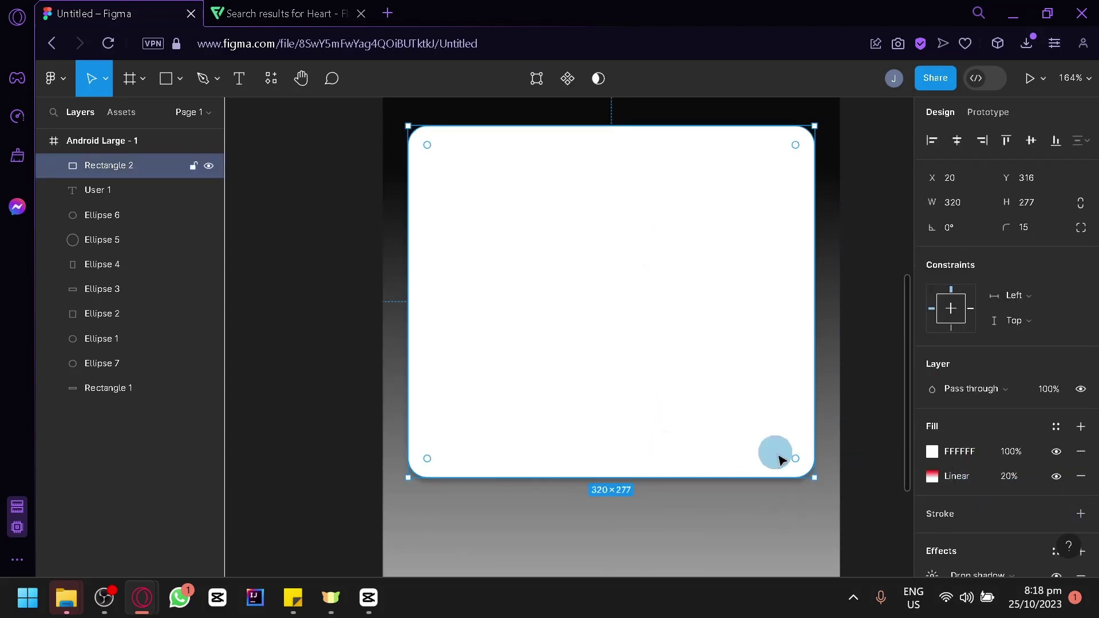
Step: Move the post card up so it sits directly below the "User 1" label
left_click(869, 455)
scroll(866, 452, "down", 5)
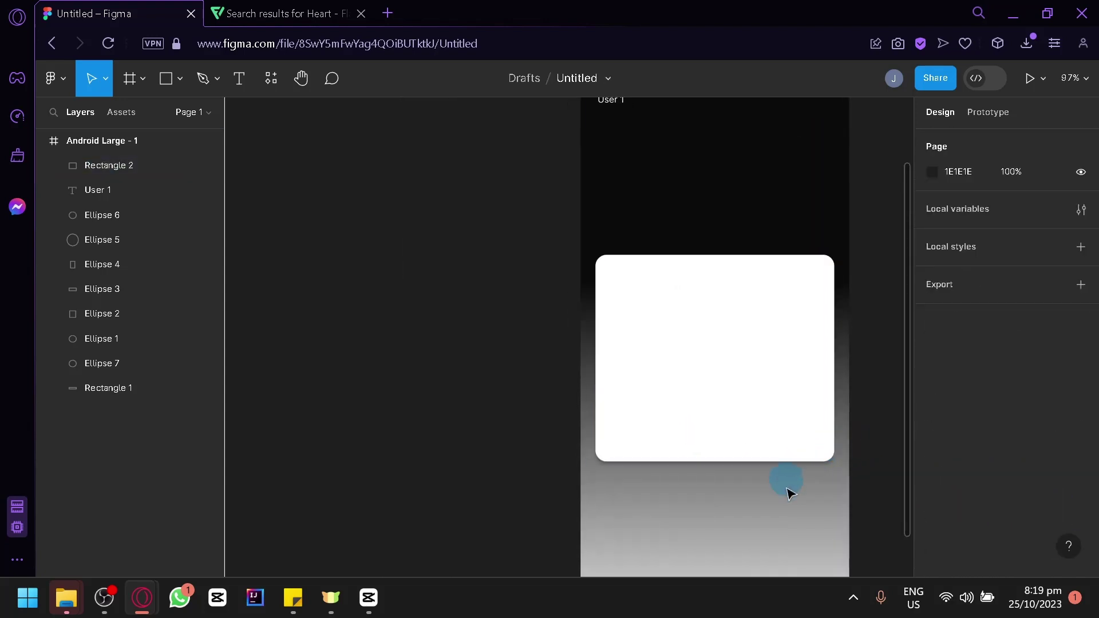
left_click(761, 393)
scroll(767, 504, "up", 2)
left_click_drag(767, 504, 769, 364)
left_click(803, 511)
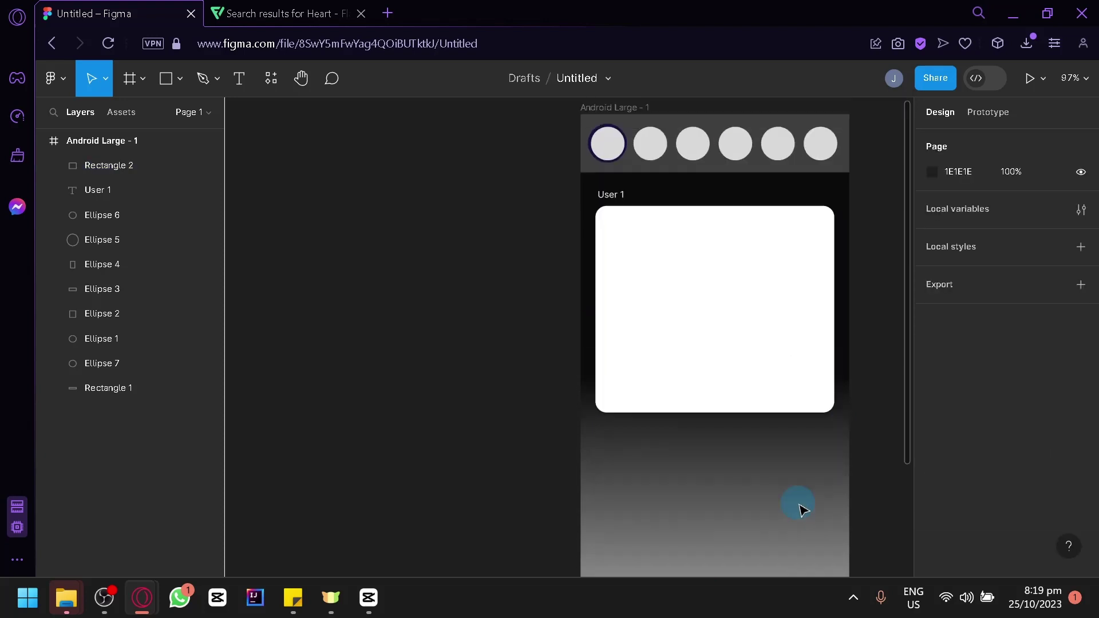
Step: Change the fill of the first and second story circles to white FFFFFF
scroll(667, 445, "up", 5)
left_click(662, 421)
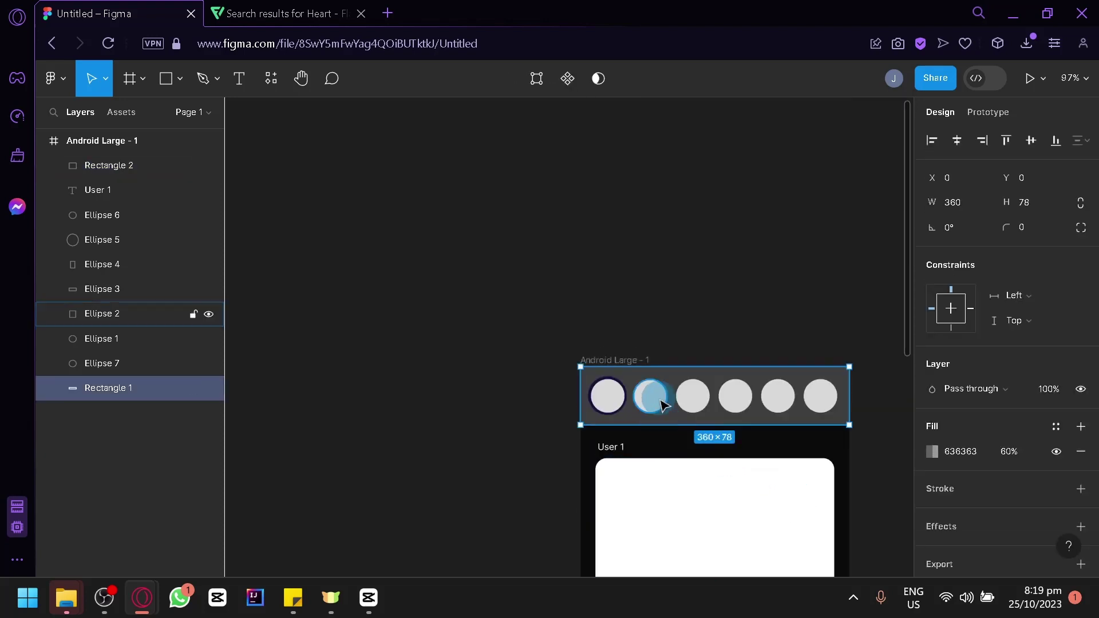
left_click(662, 404)
left_click(607, 396)
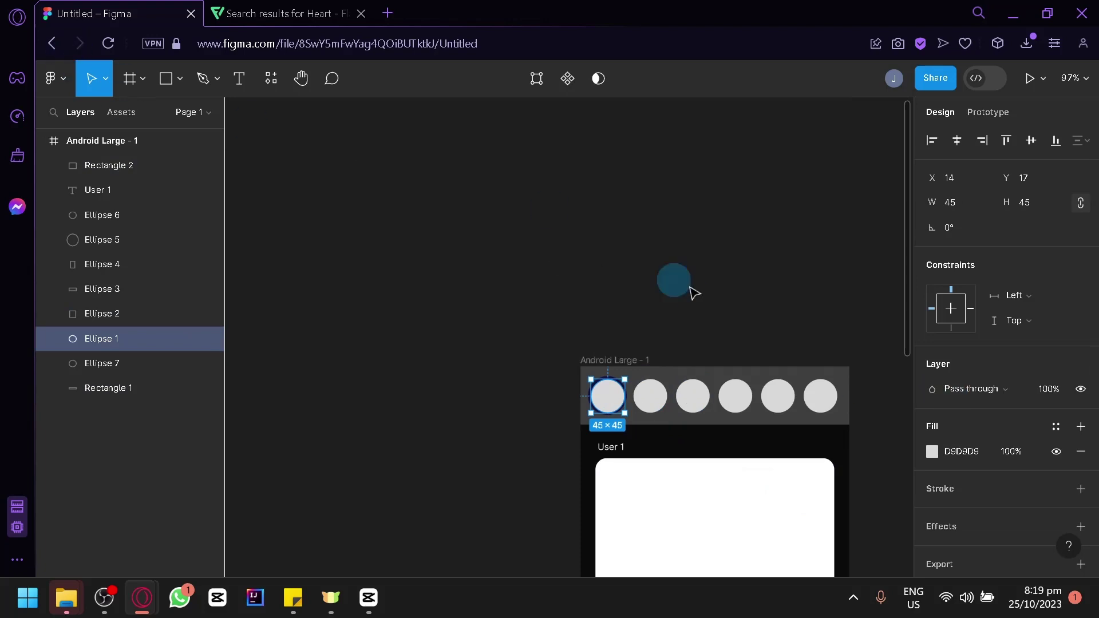
left_click(932, 451)
left_click_drag(853, 362, 695, 140)
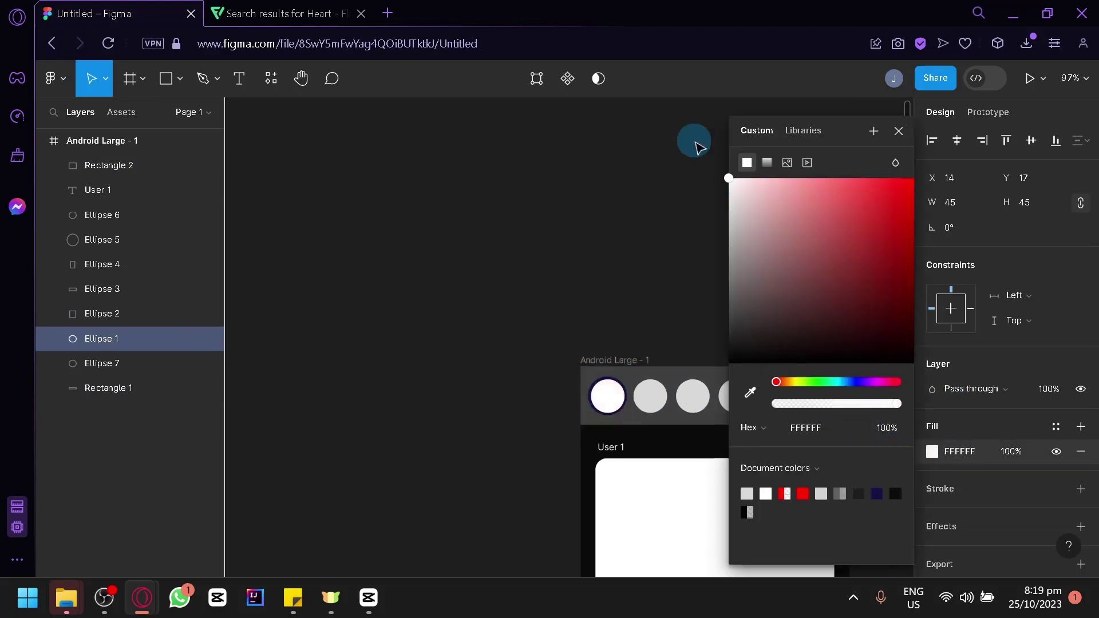
left_click(676, 388)
left_click(930, 451)
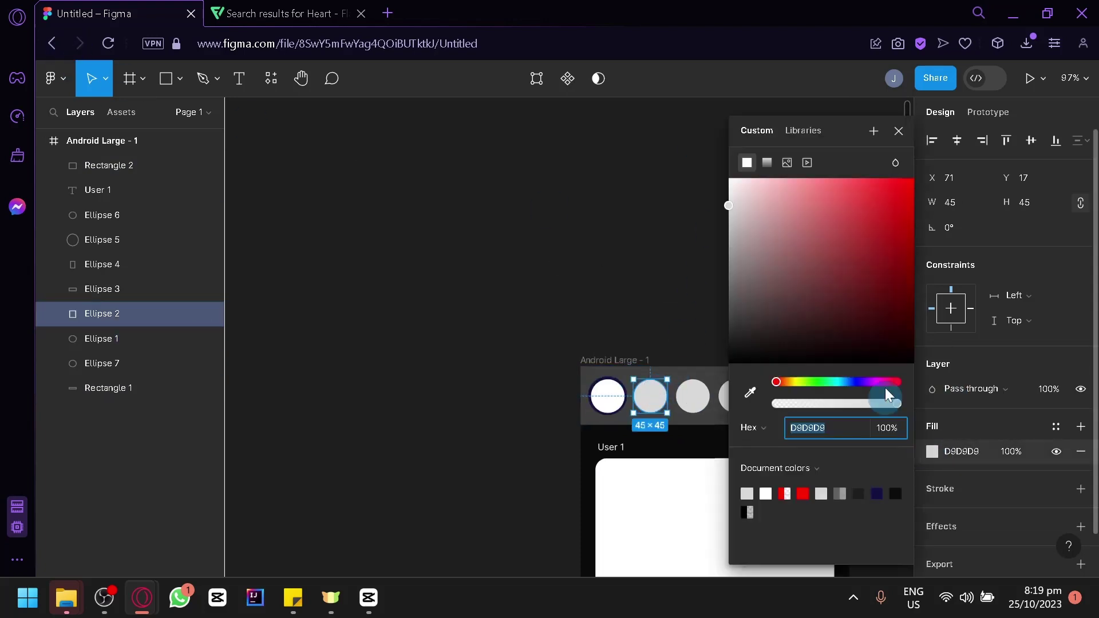
left_click_drag(853, 358, 729, 178)
Step: Round the corners of the grey story bar behind the circles to a radius of 34
left_click(599, 422)
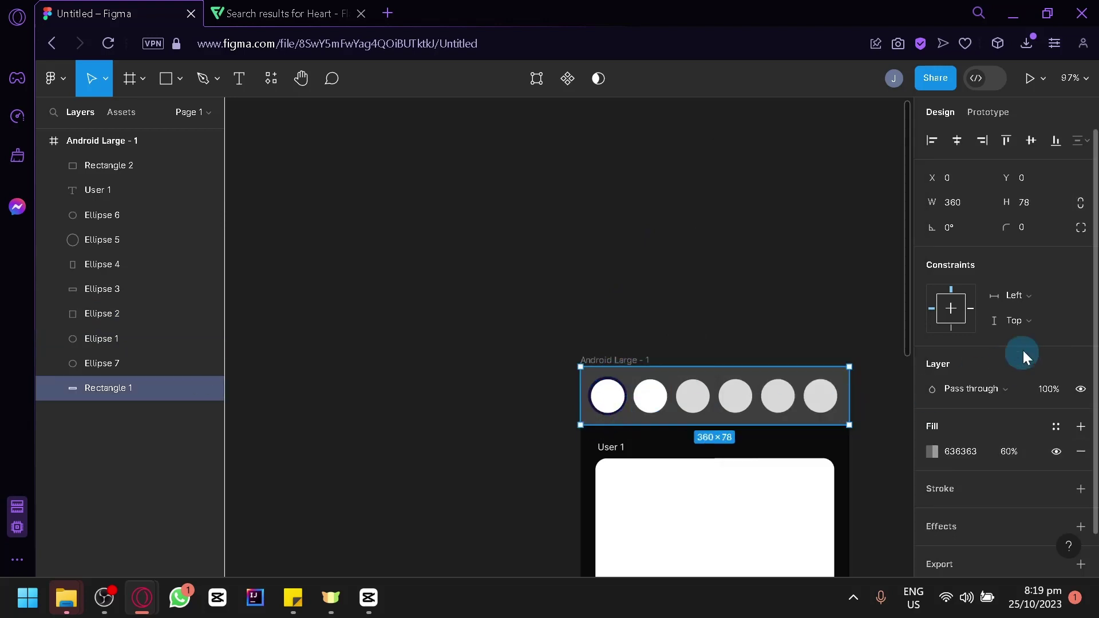
left_click_drag(1002, 227, 459, 252)
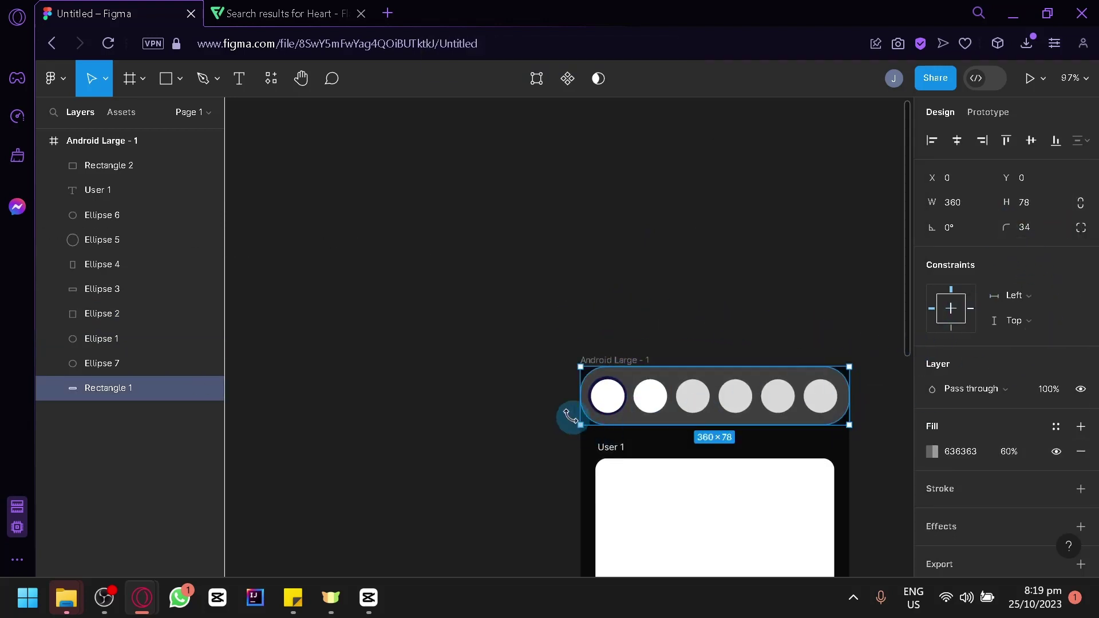
left_click_drag(585, 410, 582, 407)
left_click(704, 290)
scroll(699, 307, "down", 4)
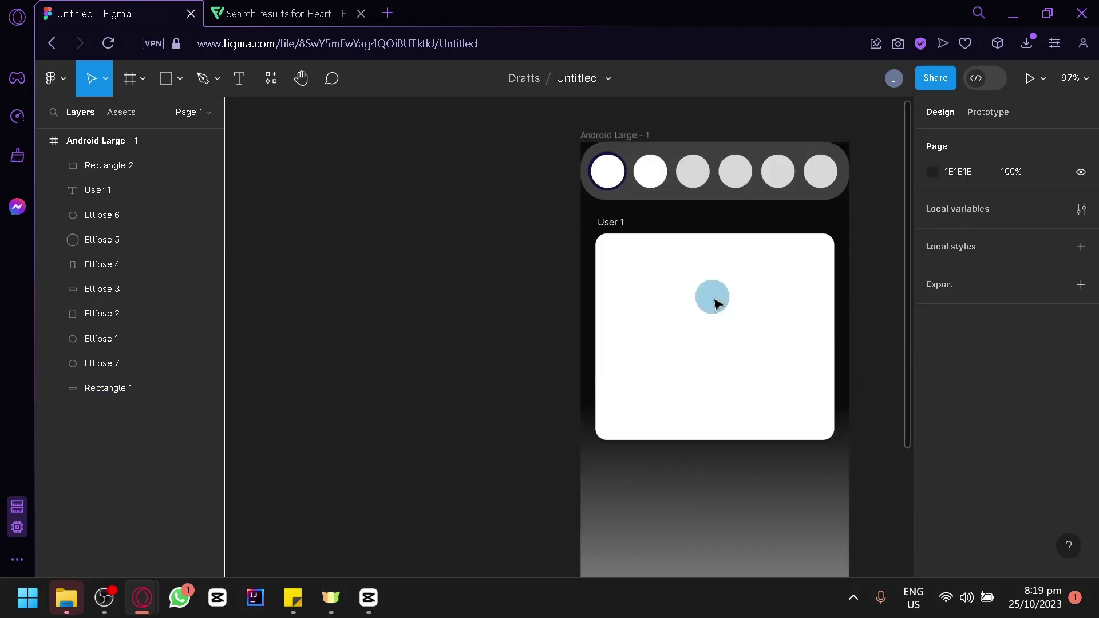
Step: Move the story bar down to Y 12 and shift all story circles and the ring down to centre them vertically in it
left_click(731, 205)
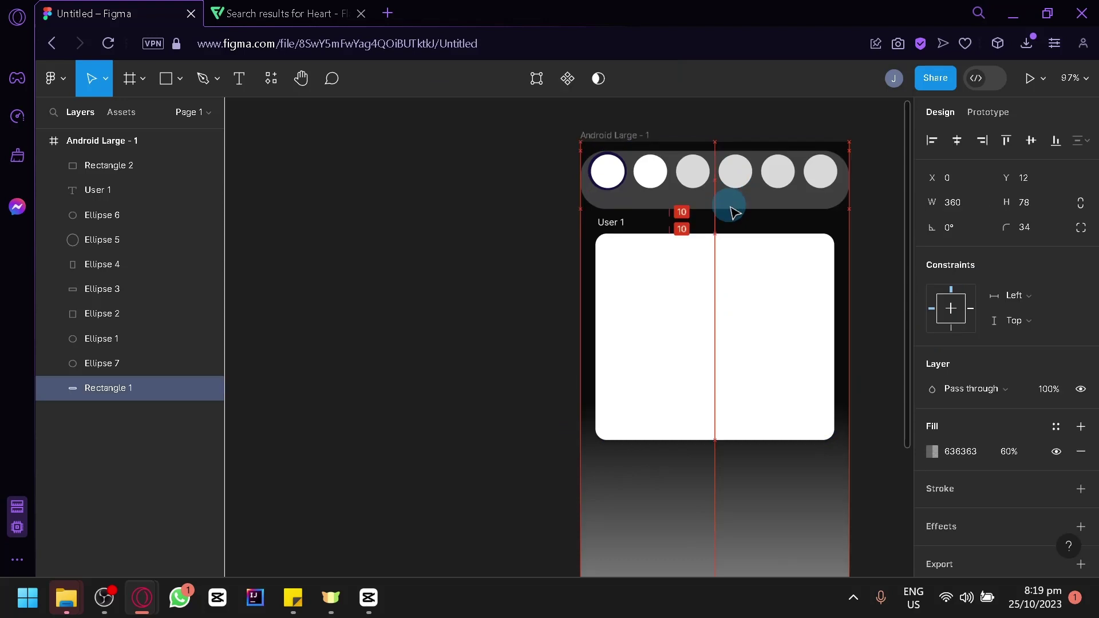
left_click(607, 171, "shift")
left_click(651, 172, "shift")
left_click(693, 172, "shift")
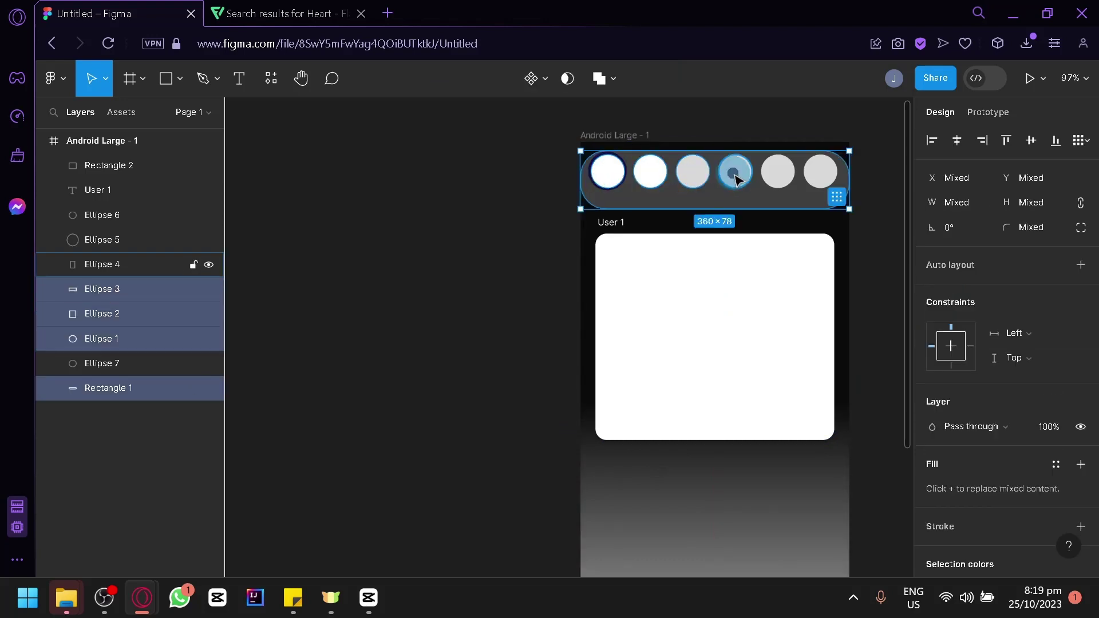
left_click(735, 171, "shift")
left_click(123, 361)
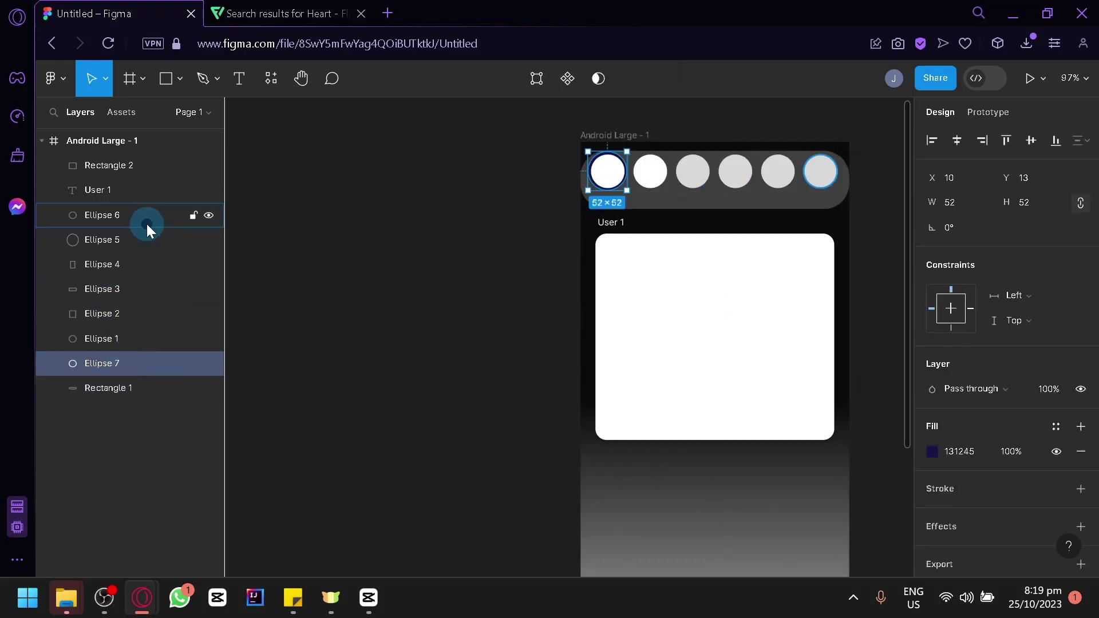
left_click(147, 222, "shift")
left_click_drag(685, 195, 688, 204)
left_click(521, 289)
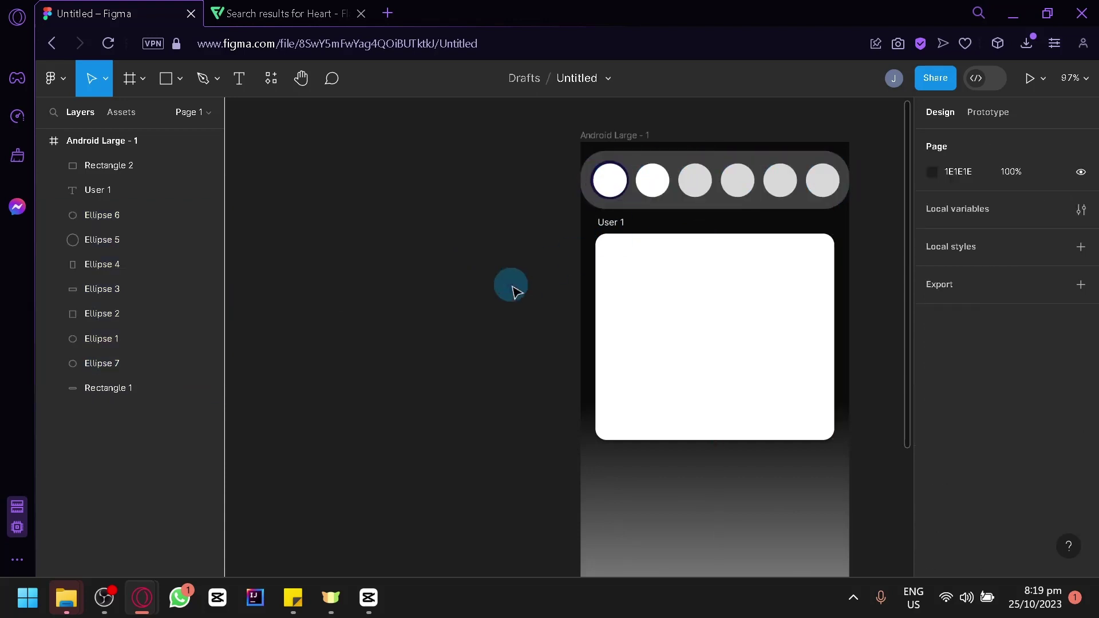
Step: Narrow the story bar from both ends, starting it at X 13 and leaving a similar gap at the opposite frame edge
scroll(512, 288, "down", 4)
scroll(511, 288, "up", 3)
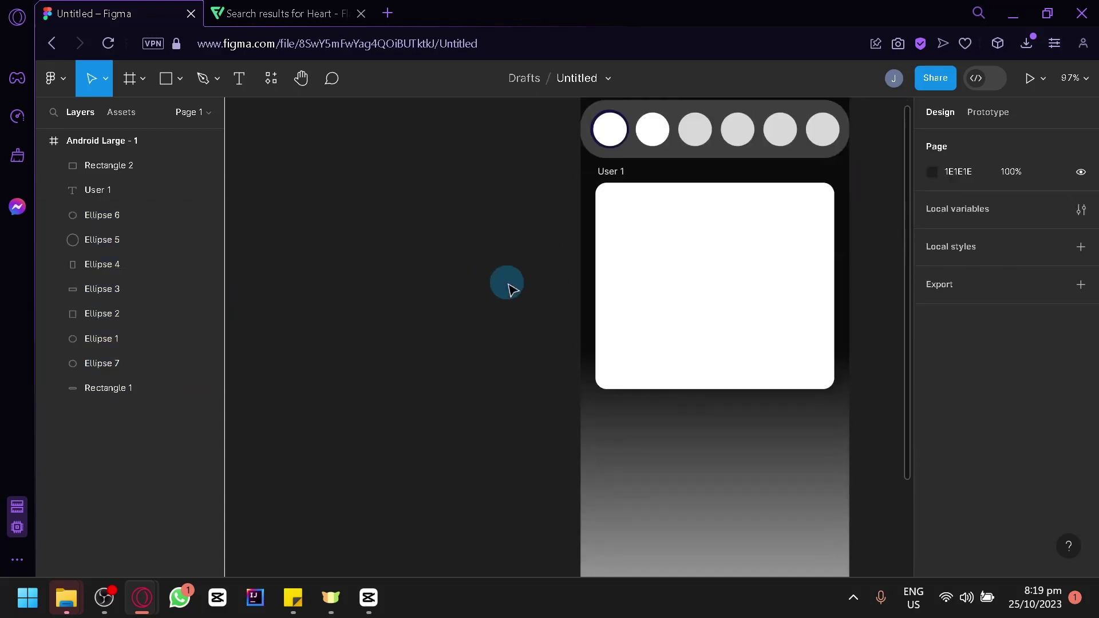
left_click(599, 155)
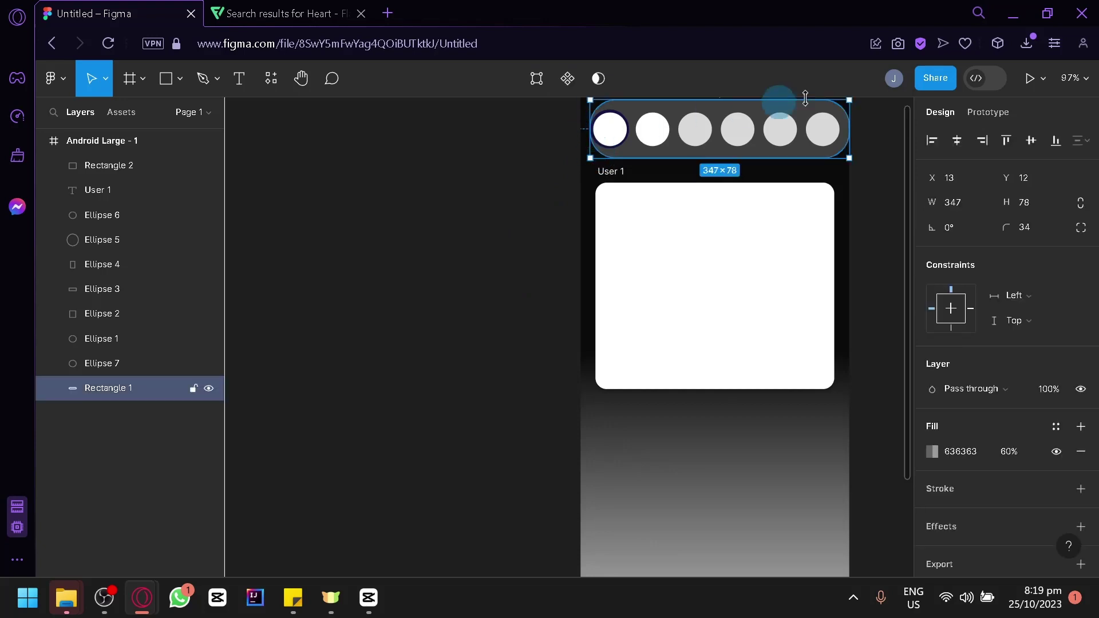
left_click(860, 145)
scroll(749, 238, "up", 1)
scroll(785, 228, "down", 7)
scroll(785, 235, "up", 3)
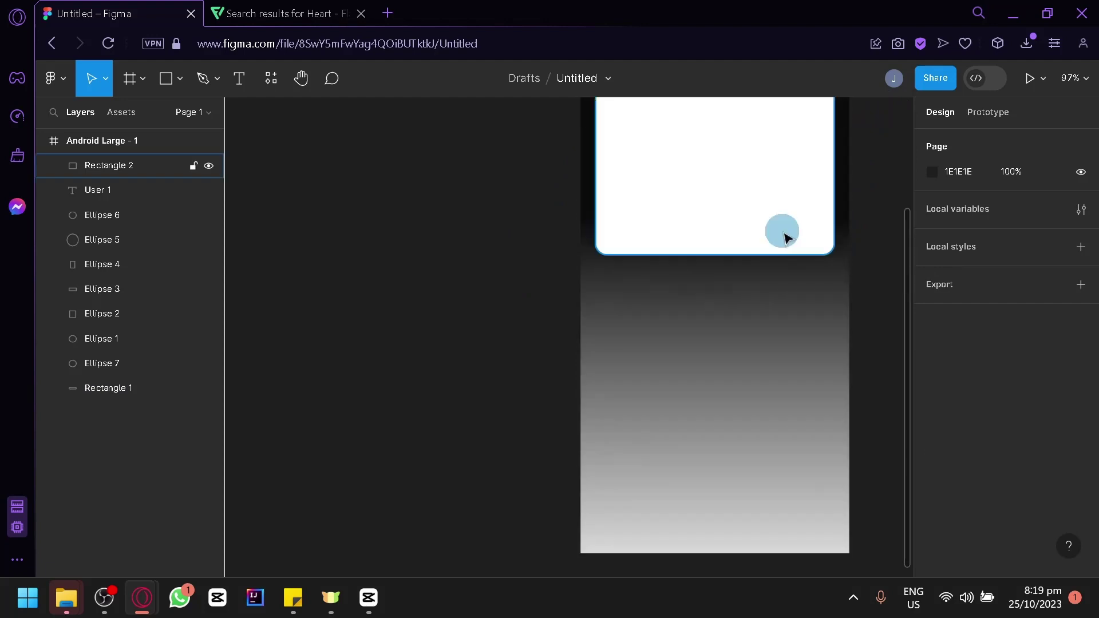
Step: Look through the available shape tools and the lists of recent and community plugins
left_click(121, 117)
left_click(180, 85)
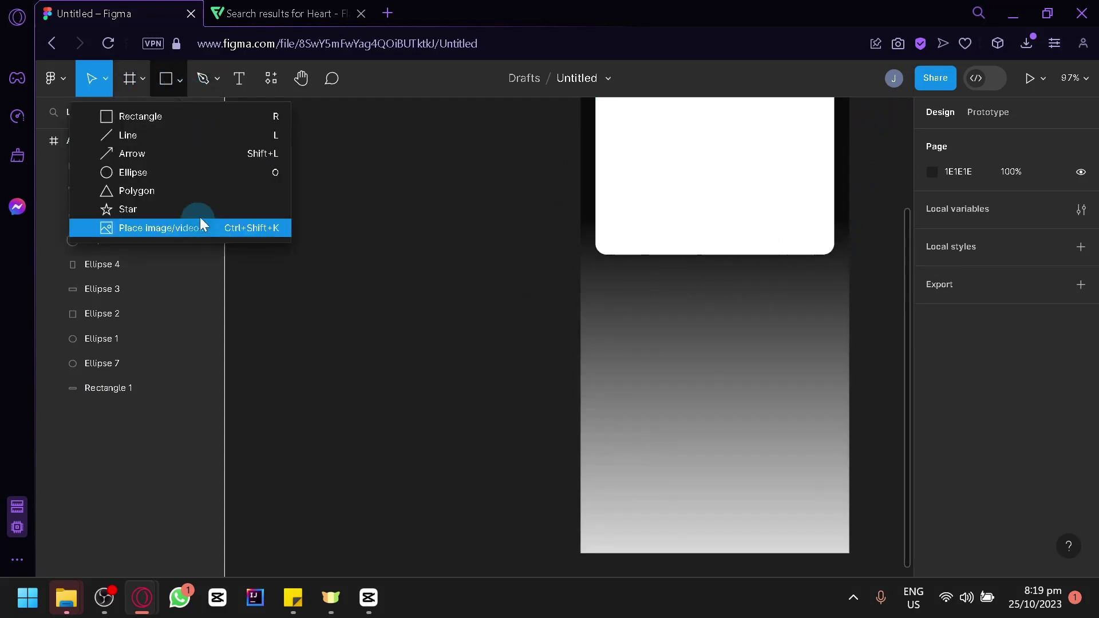
left_click(235, 83)
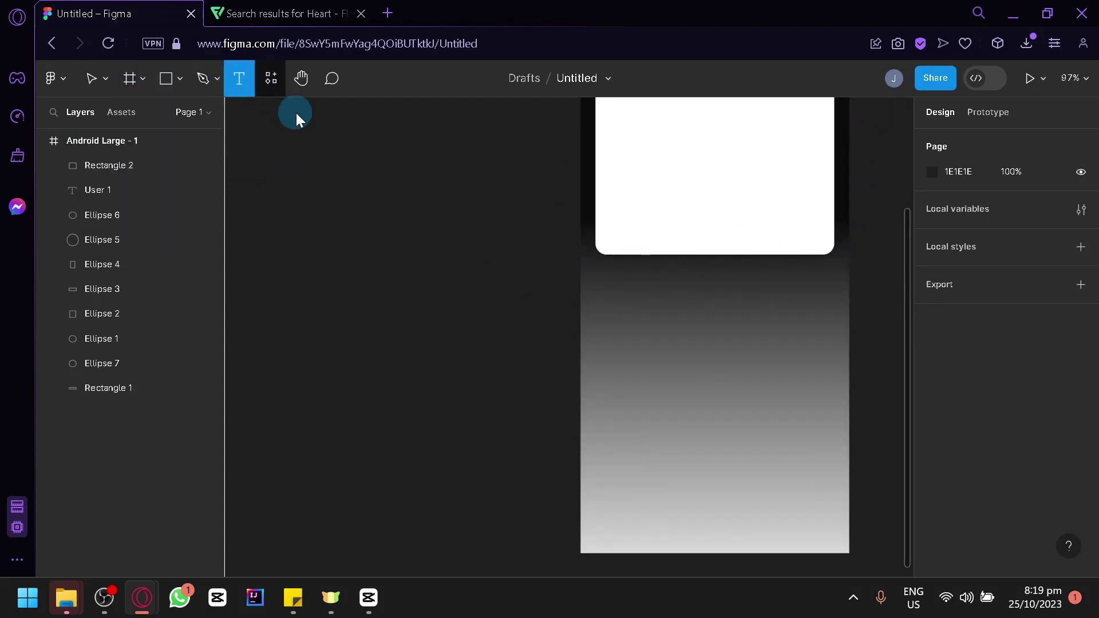
left_click(271, 95)
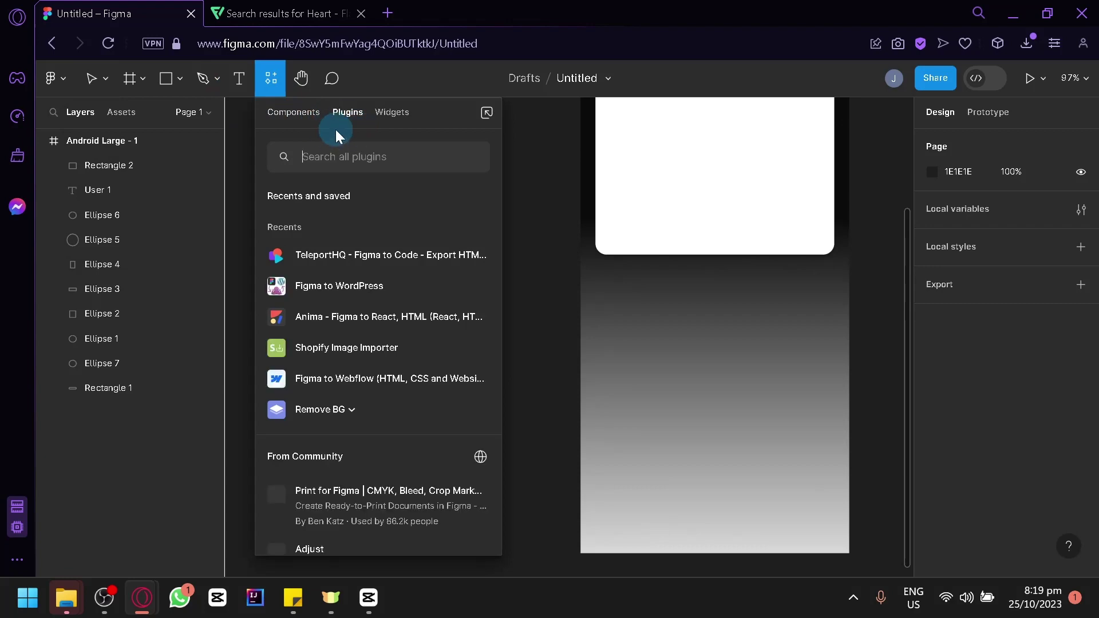
scroll(422, 304, "down", 10)
scroll(422, 307, "up", 10)
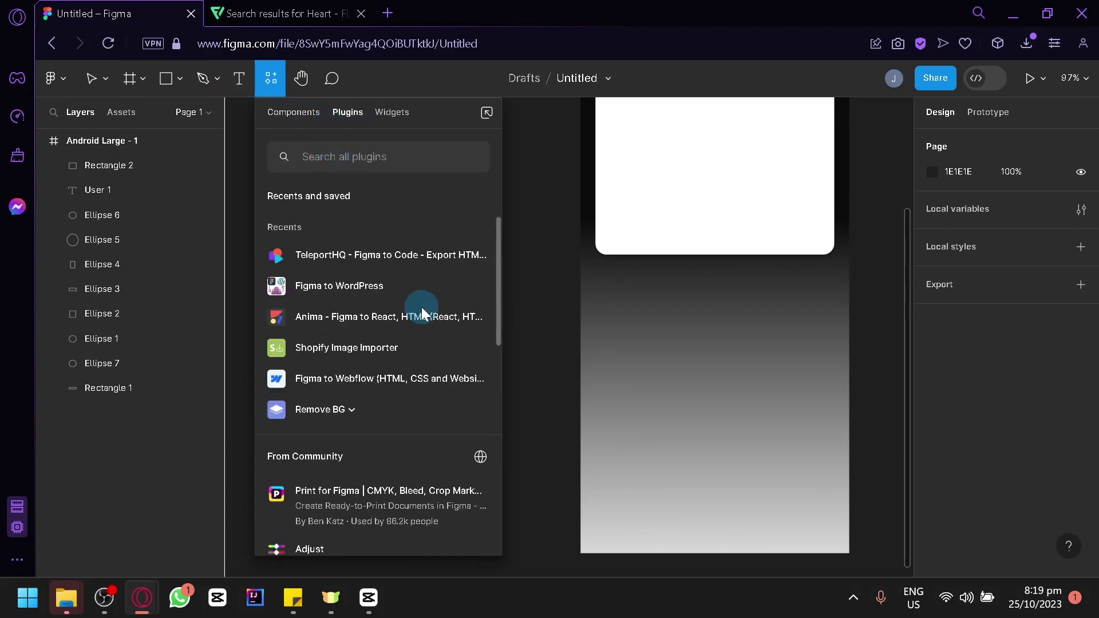
scroll(427, 309, "down", 4)
scroll(458, 301, "up", 4)
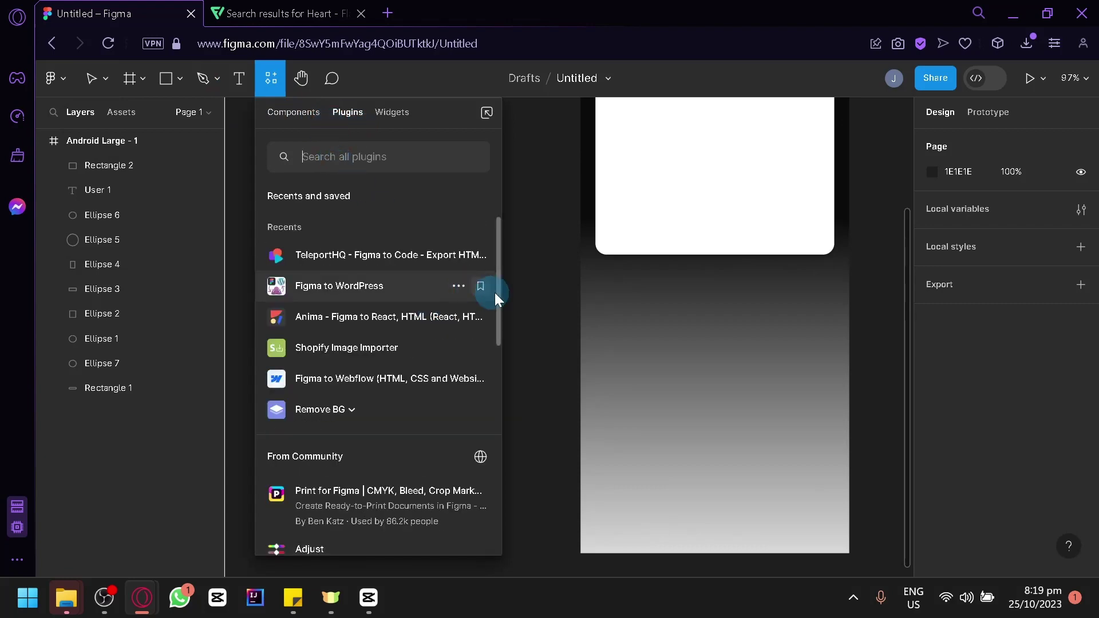
left_click(550, 332)
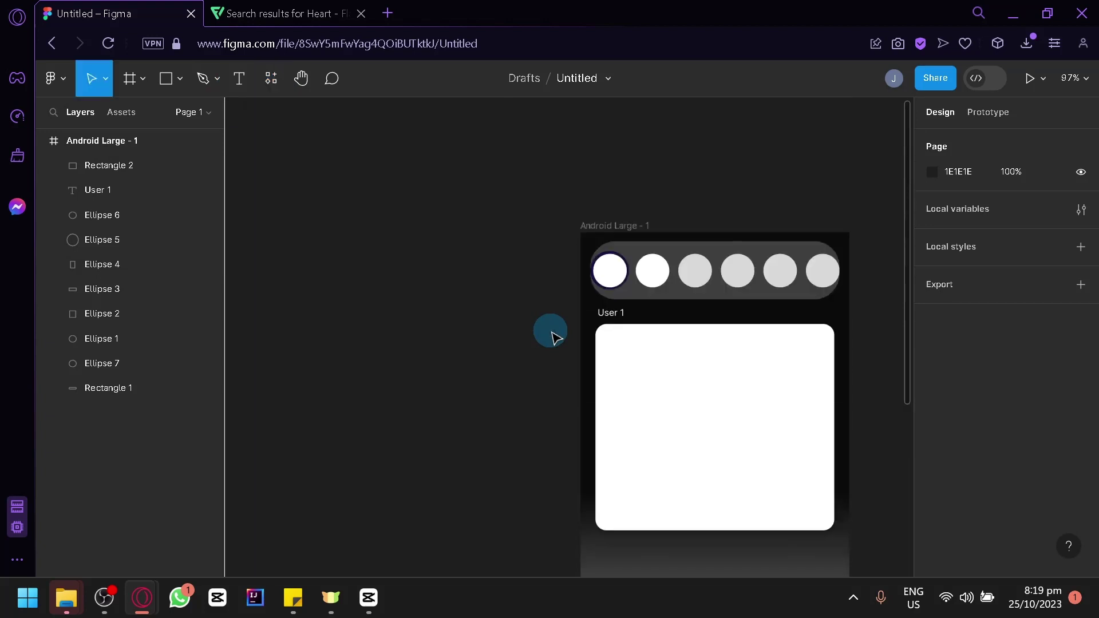
Step: Try the post card at X 23, Y 123, and move it back to its previous place under the "User 1" label
scroll(551, 332, "up", 5)
left_click(715, 404)
left_click_drag(715, 408, 710, 424)
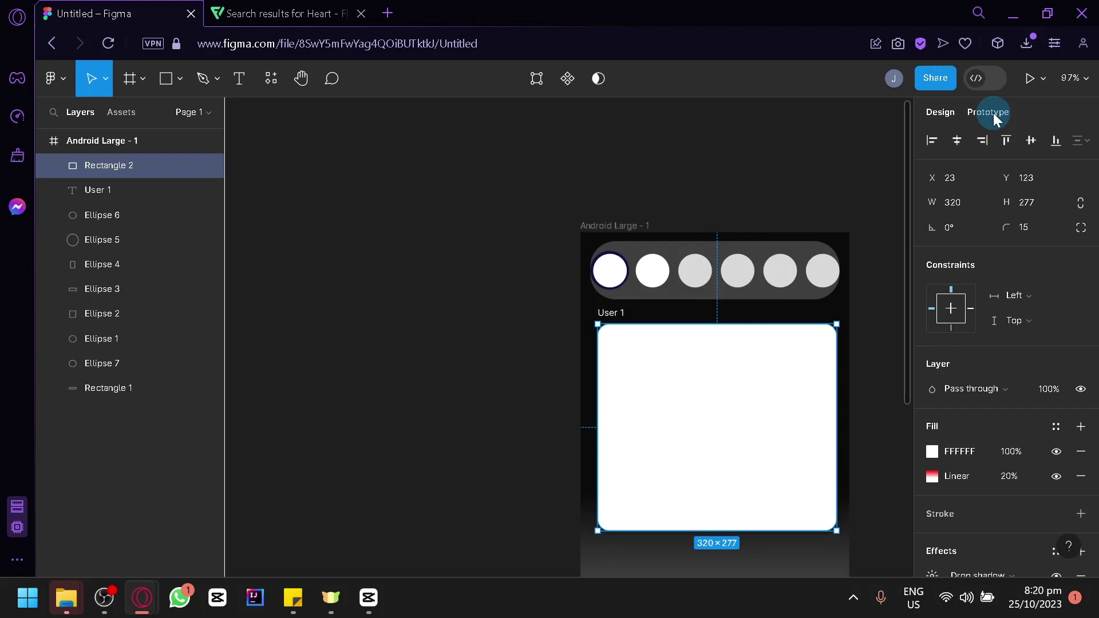
left_click_drag(804, 462, 805, 463)
left_click(523, 319)
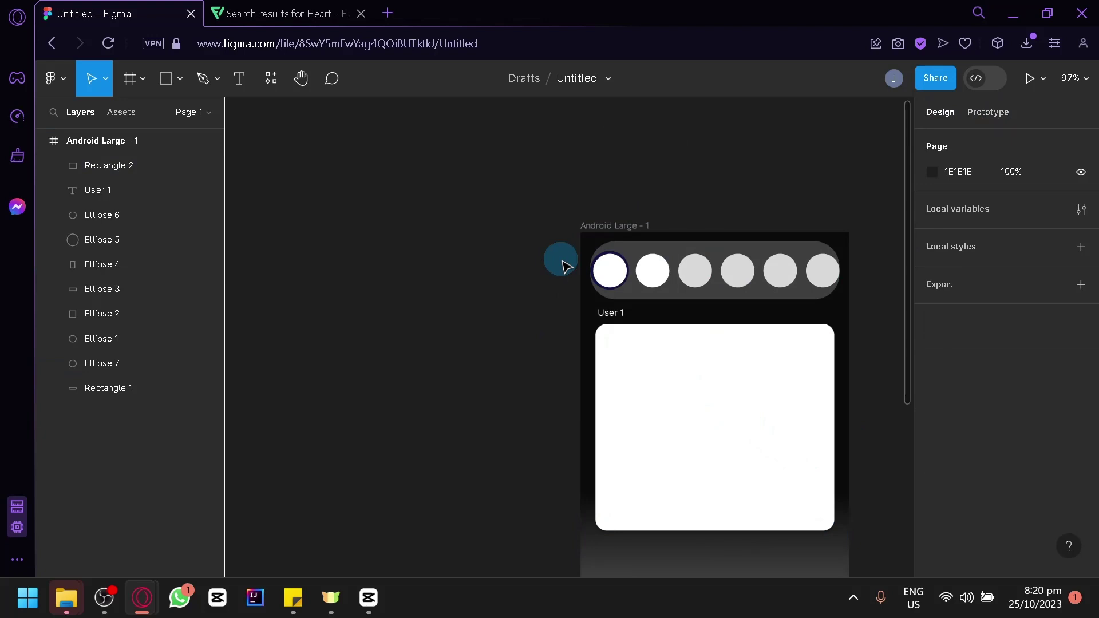
scroll(564, 266, "down", 10)
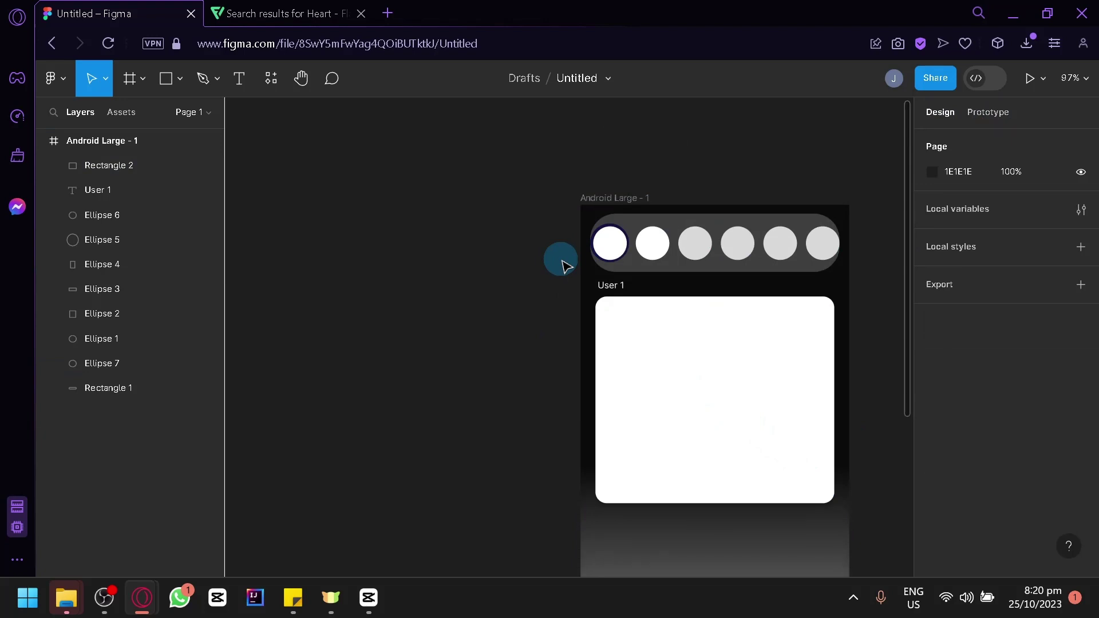
scroll(564, 266, "down", 3)
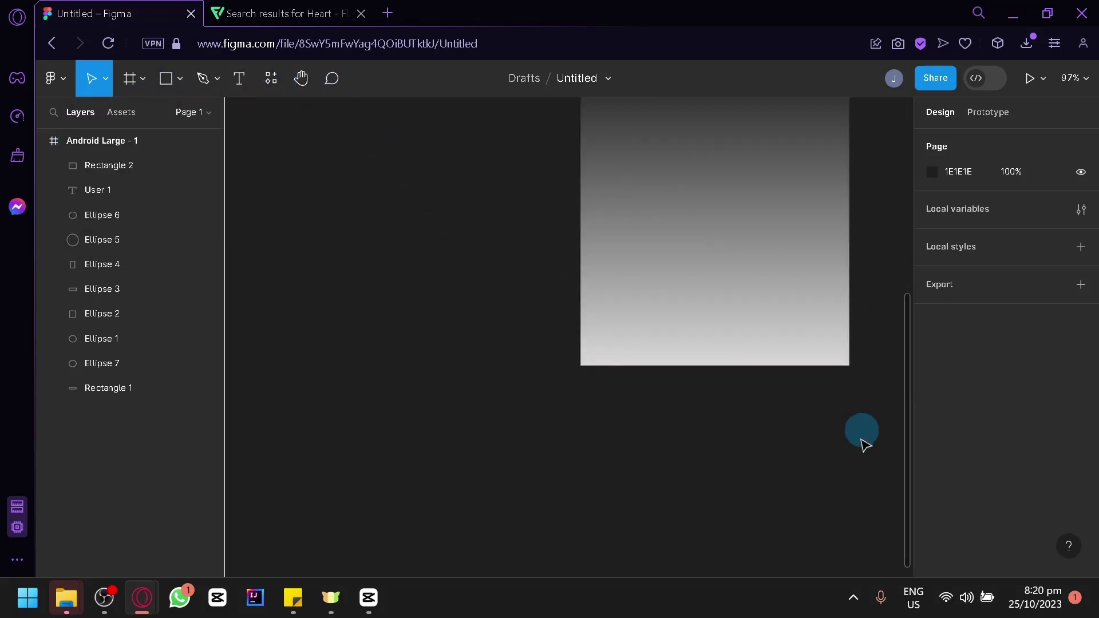
Step: Look through the frame preset categories and the list of available shape tools
scroll(862, 447, "up", 12)
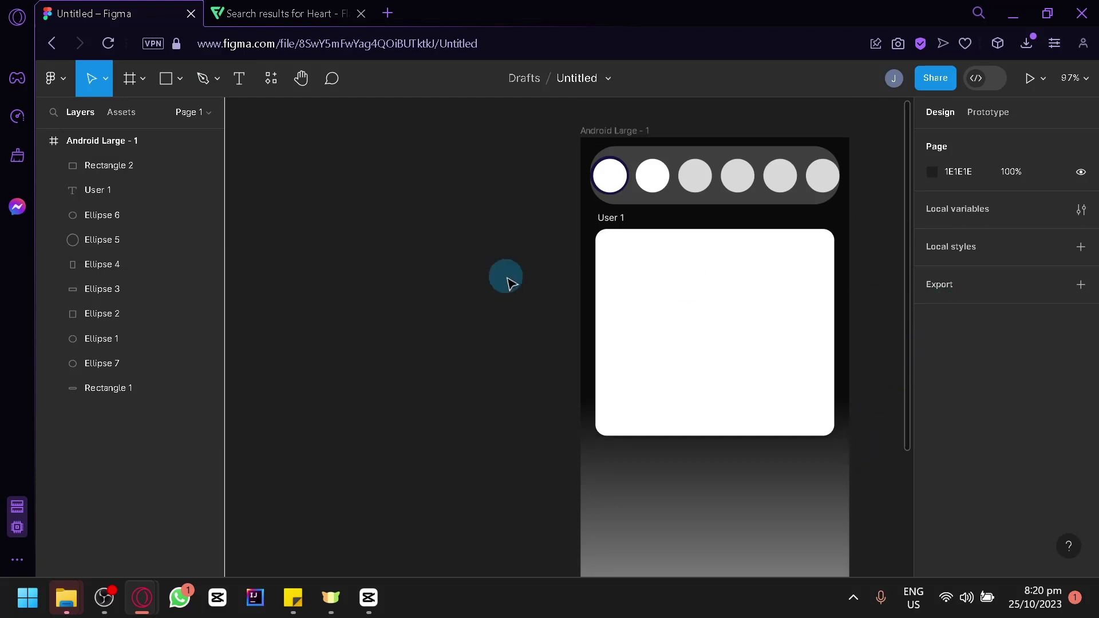
key("f")
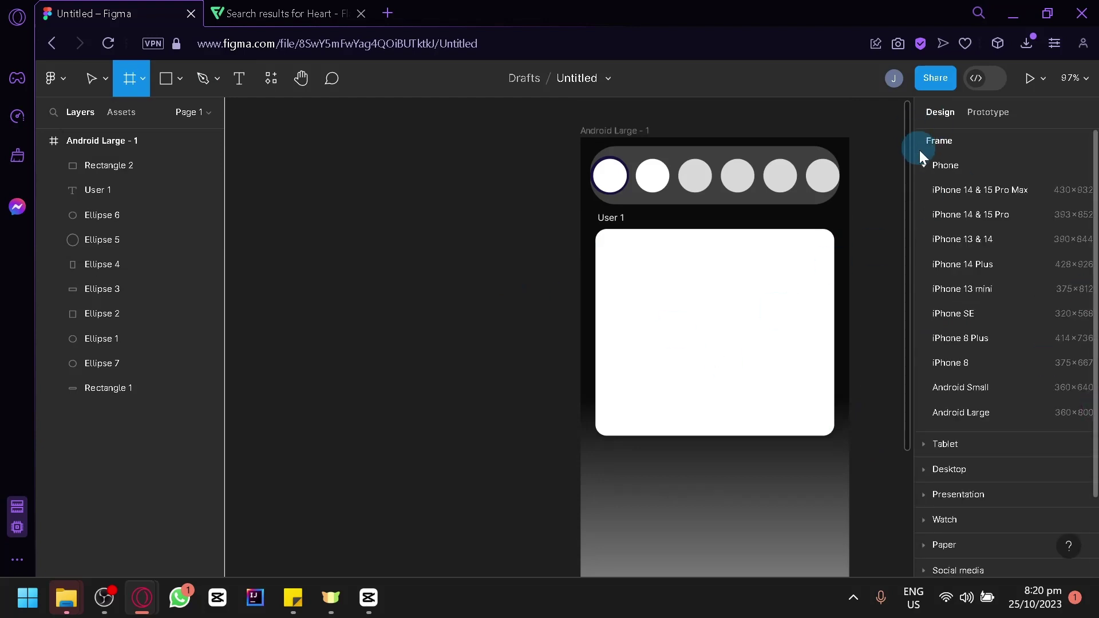
left_click(923, 166)
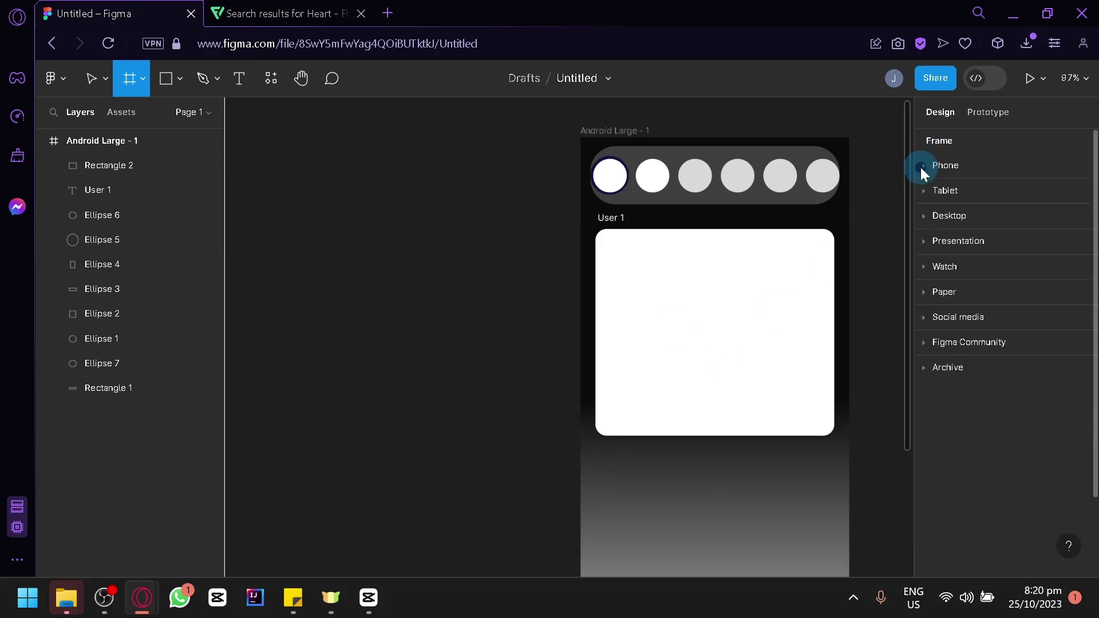
left_click(179, 82)
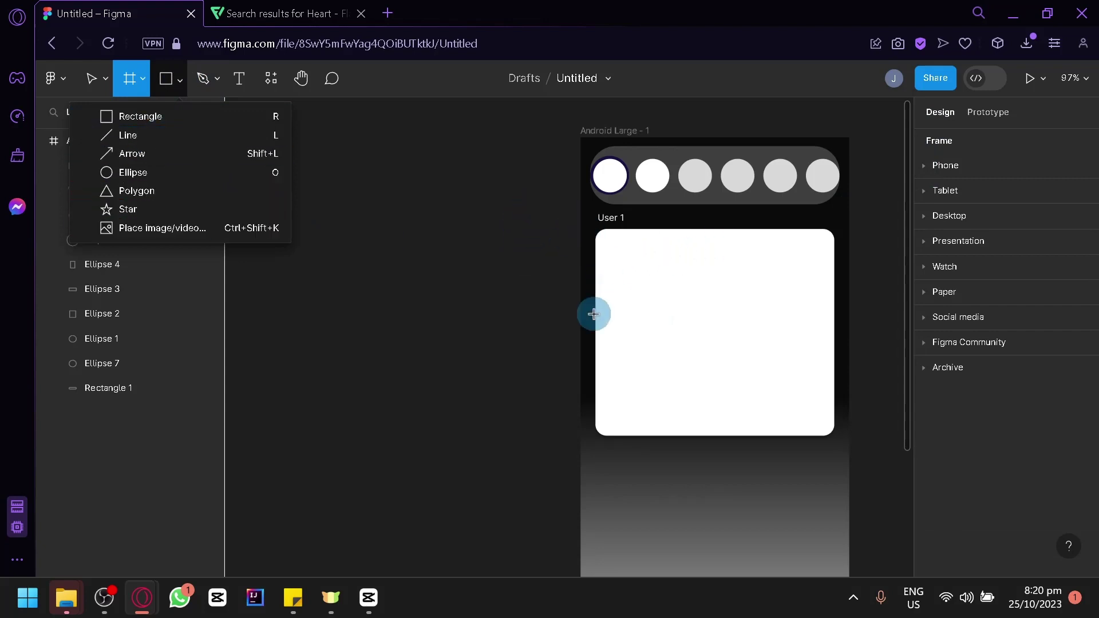
Step: Switch to Flaticon to browse the heart interface icons, and return to the Figma design file
left_click(323, 13)
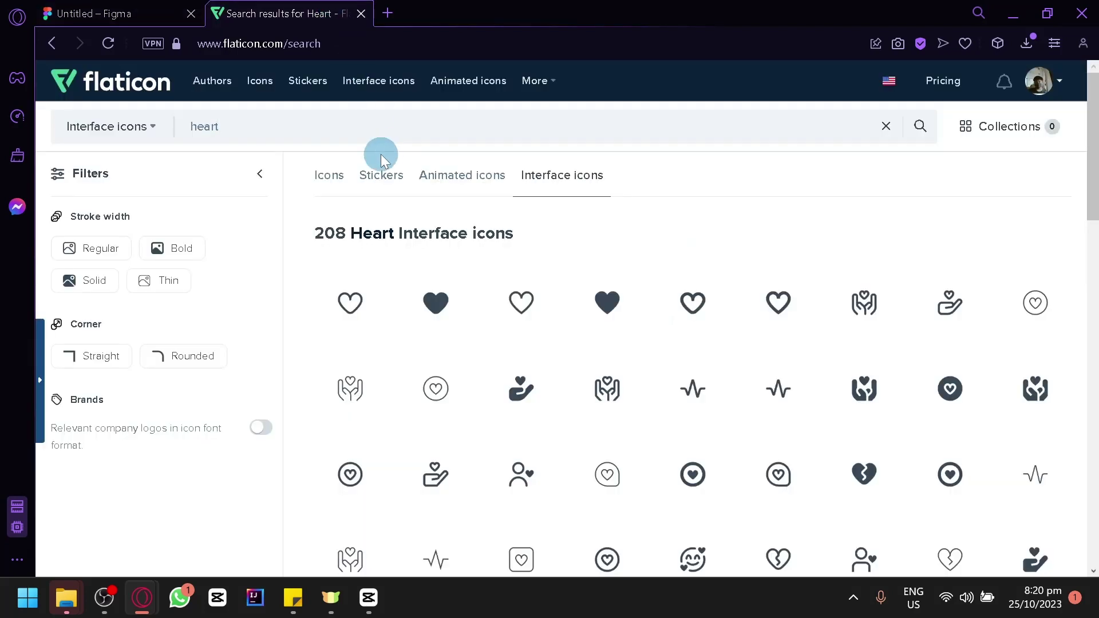
scroll(441, 316, "down", 2)
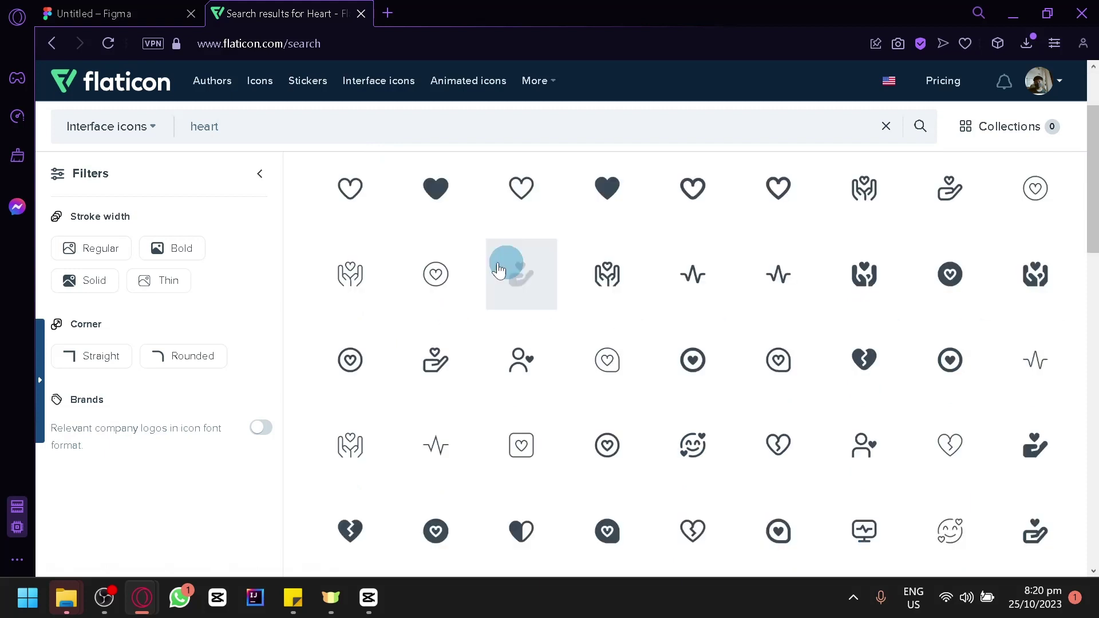
scroll(508, 269, "down", 4)
left_click(80, 10)
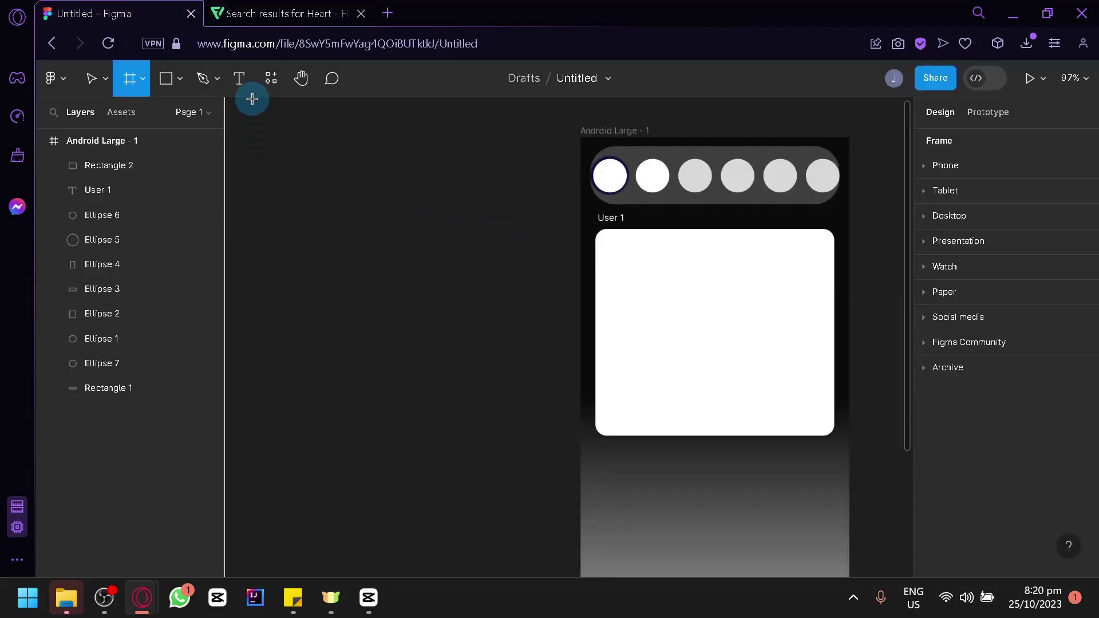
Step: Draw a text box about 116 by 74 below the post card, browse the font list, and abandon the empty text
left_click(239, 78)
left_click_drag(634, 452, 721, 509)
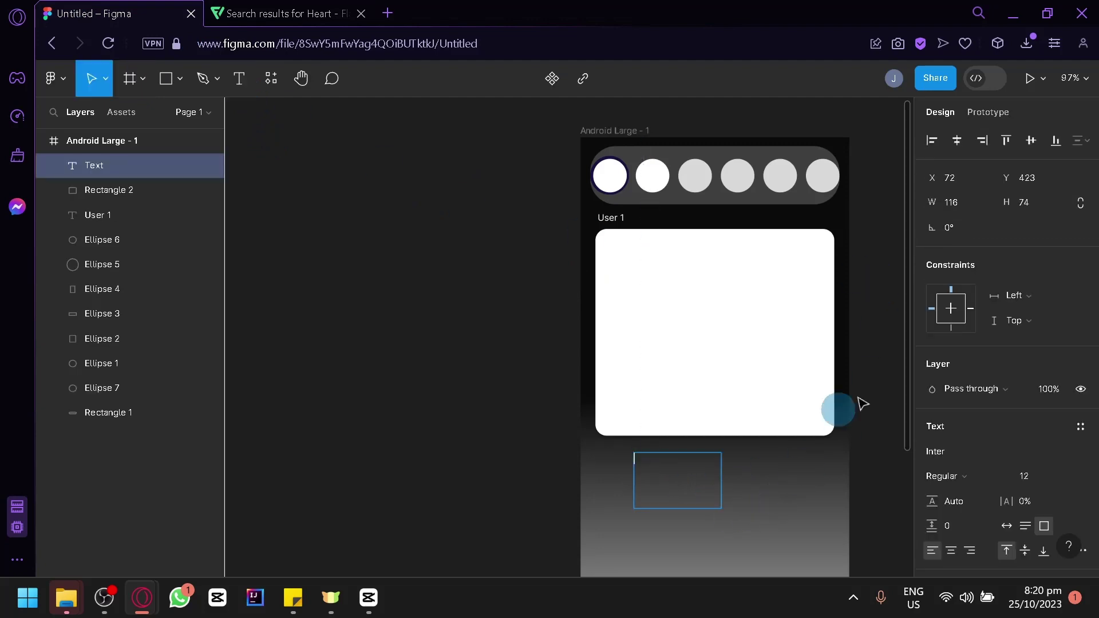
left_click(987, 453)
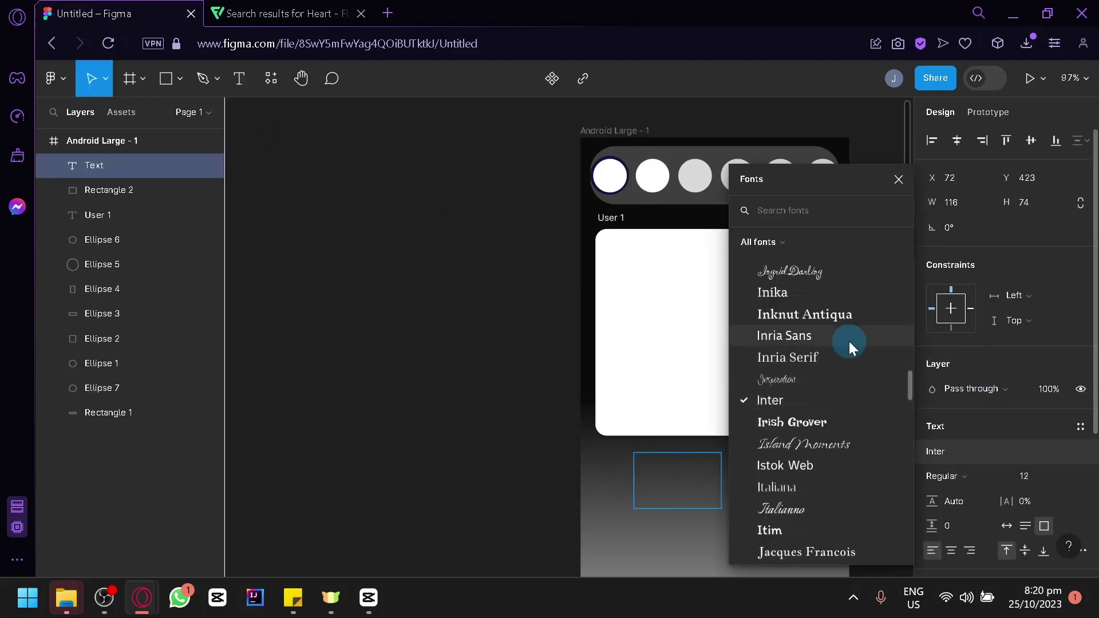
scroll(850, 343, "down", 20)
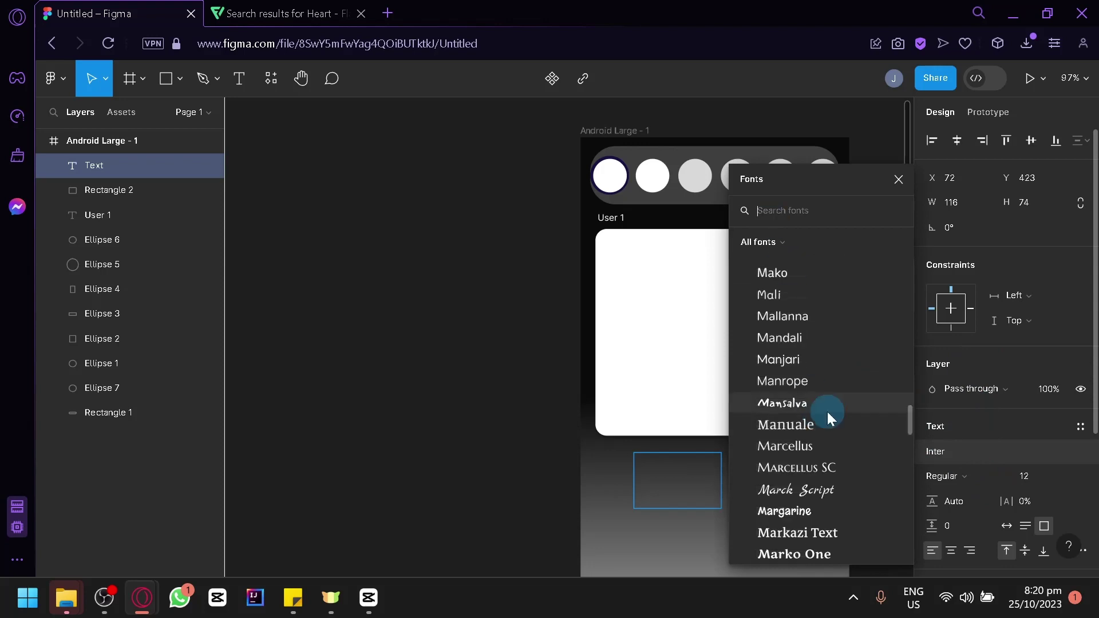
scroll(826, 411, "down", 10)
left_click(612, 503)
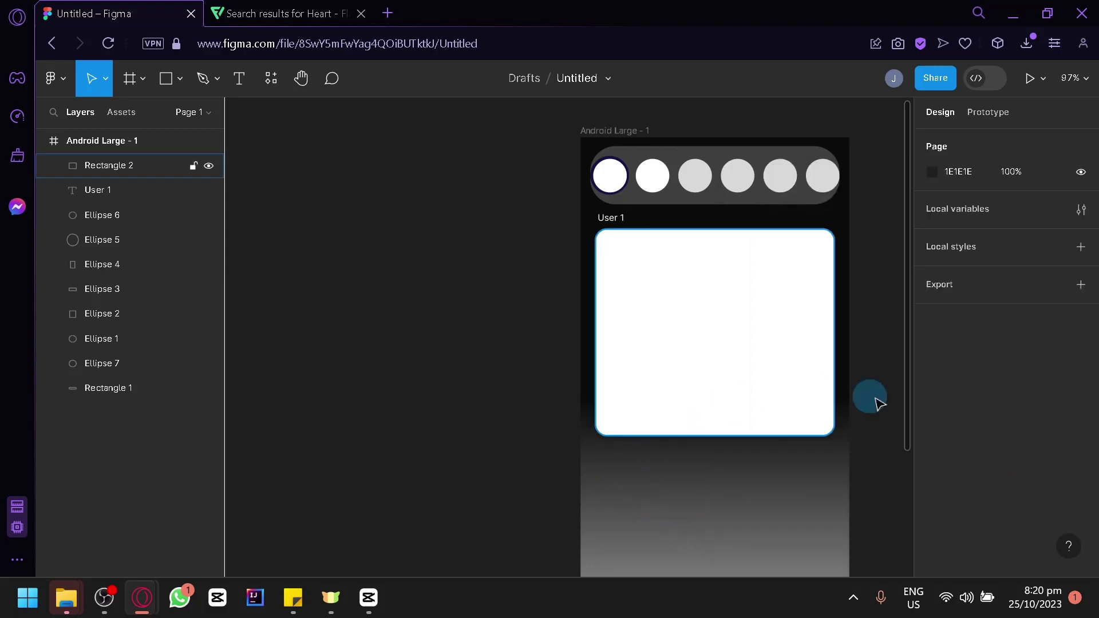
Step: Add 1x PNG export settings to the page and the Android Large - 1 frame, and export the frame to view the image
left_click(1069, 289)
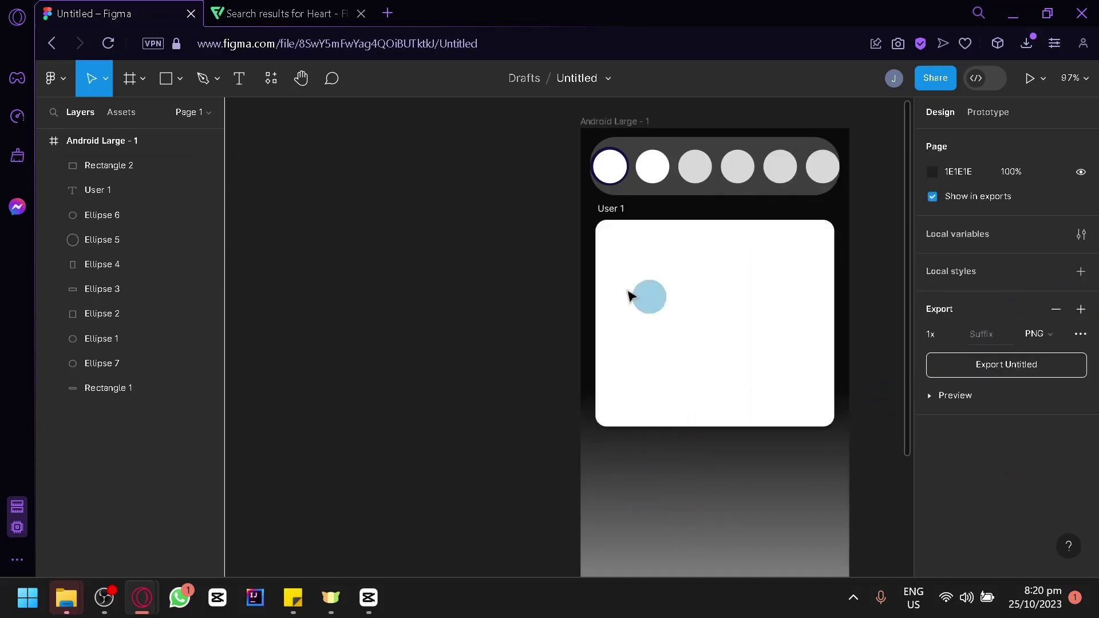
left_click(157, 137)
scroll(1082, 395, "down", 4)
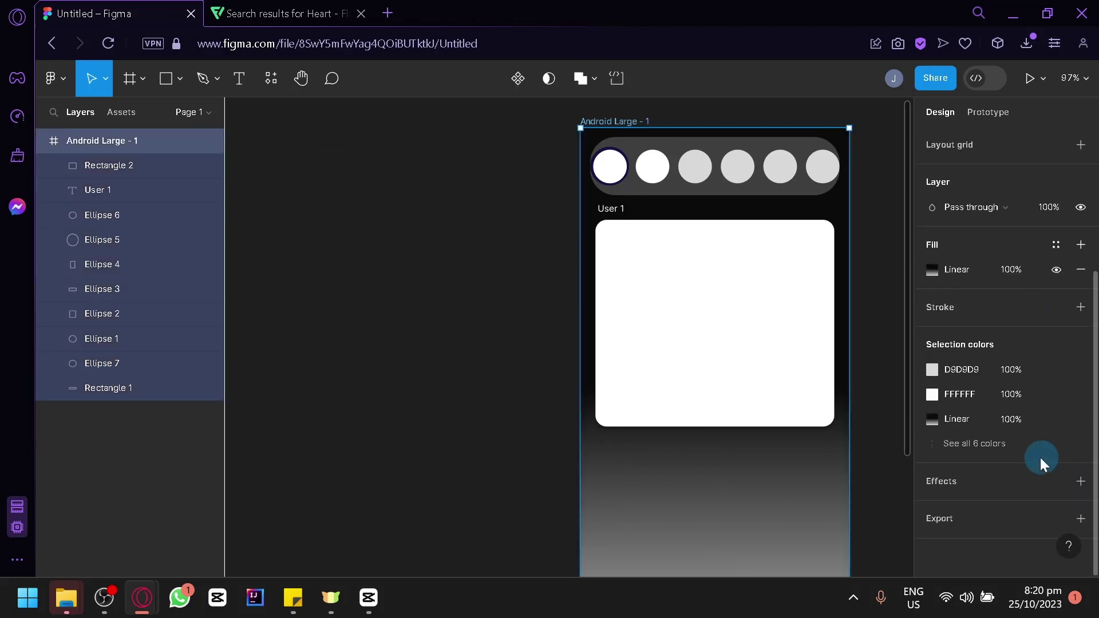
left_click(1080, 521)
left_click(1018, 484)
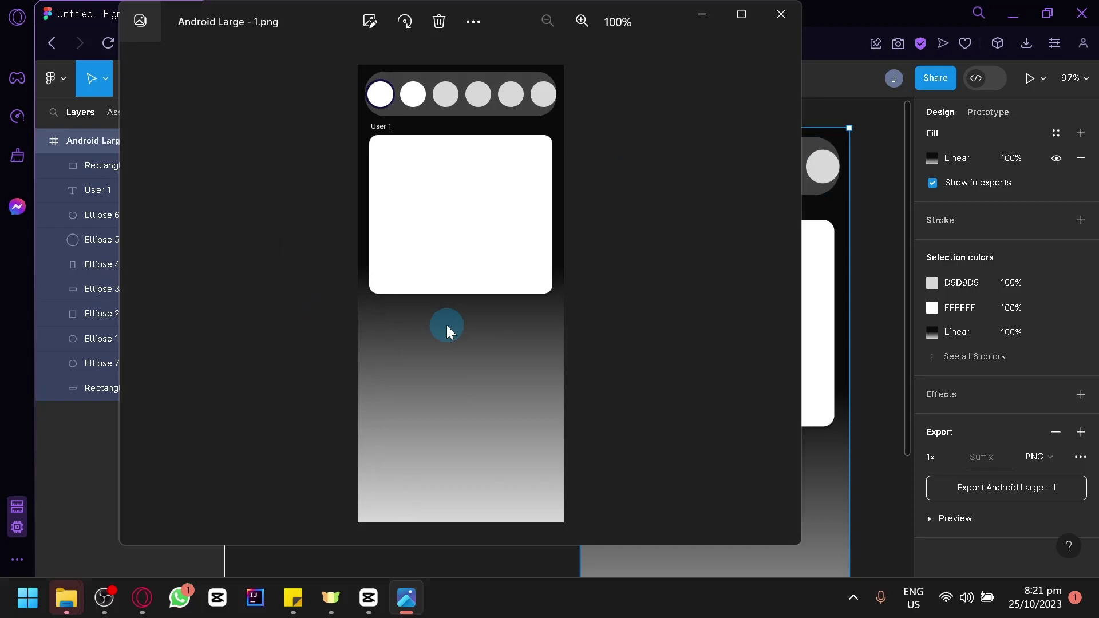
left_click(784, 15)
Step: Delete the white rounded post card below the "User 1" label
scroll(630, 290, "down", 1)
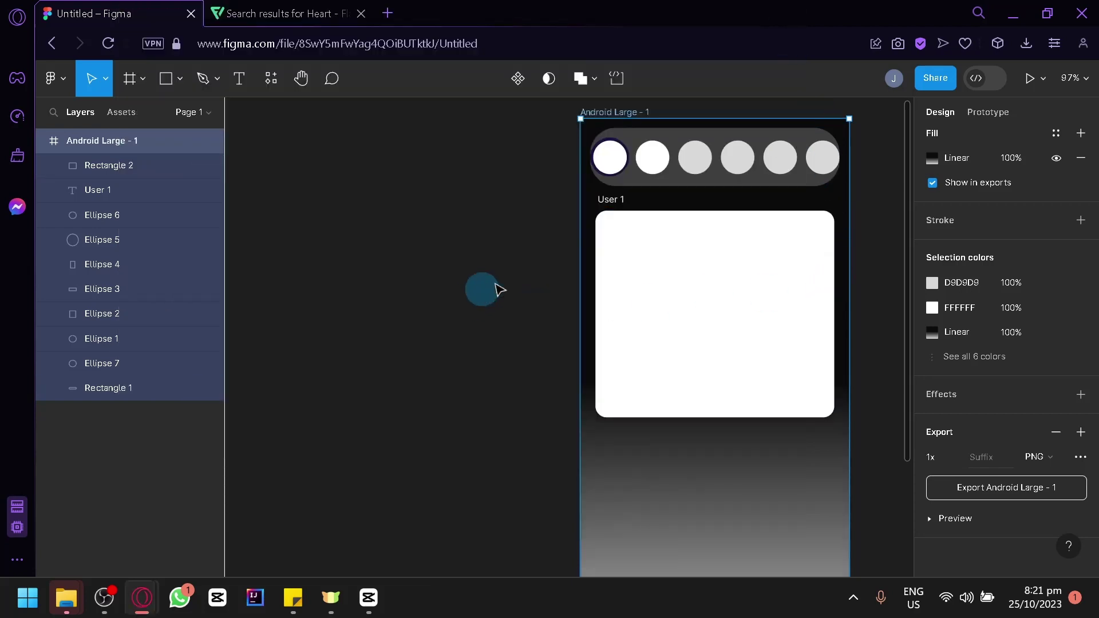
left_click(497, 290)
left_click(783, 312)
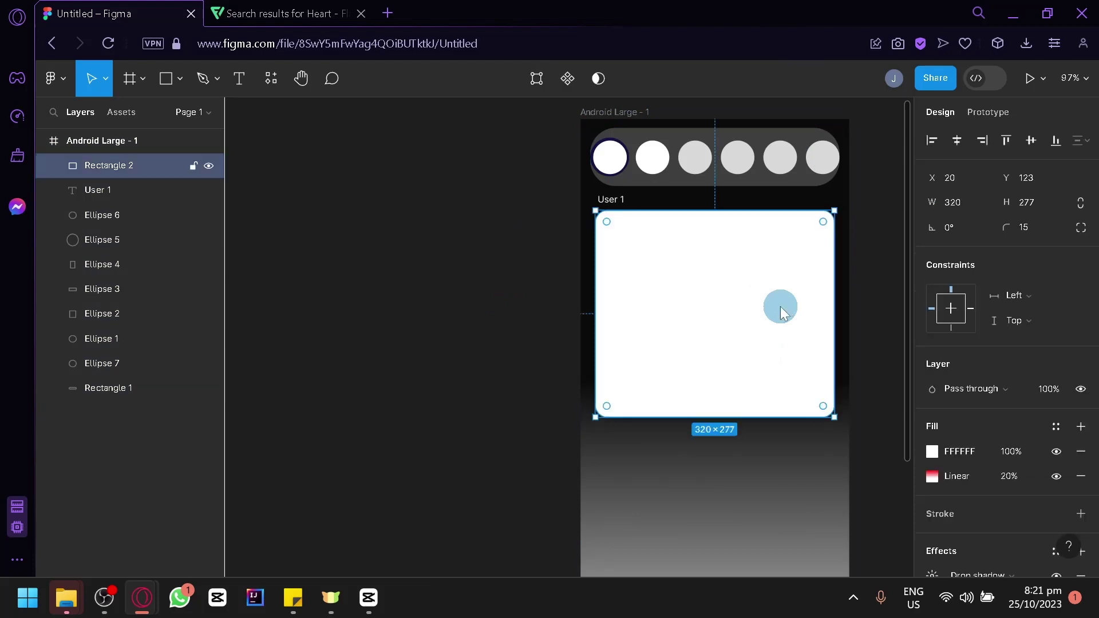
key("Delete")
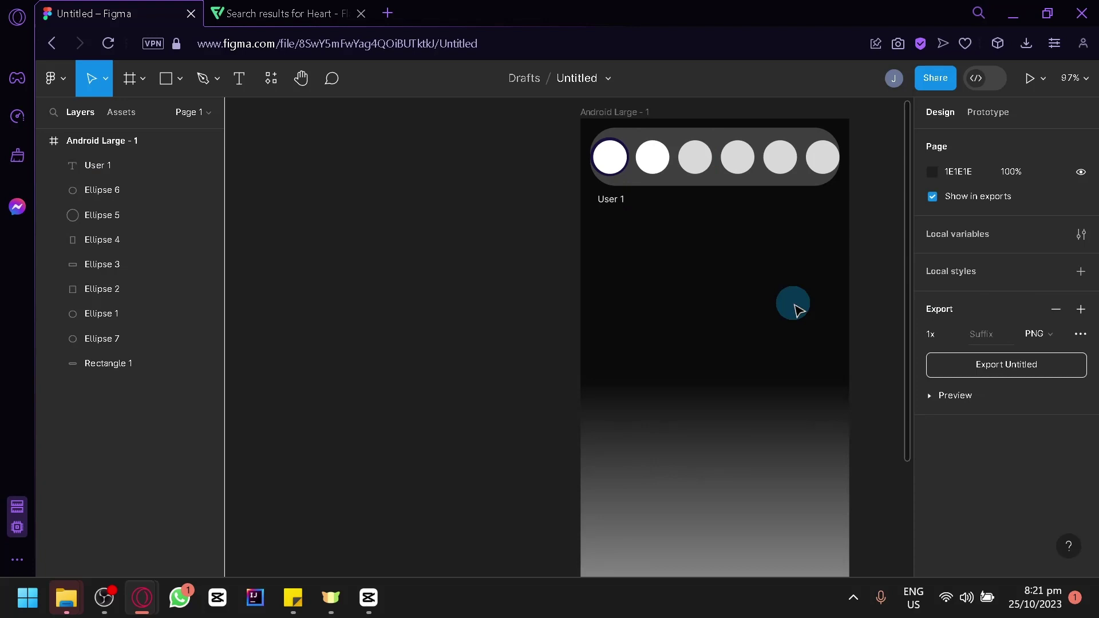
Step: Return to the drafts overview and open the file with the many yellow and blue product screens
left_click(60, 80)
left_click(103, 121)
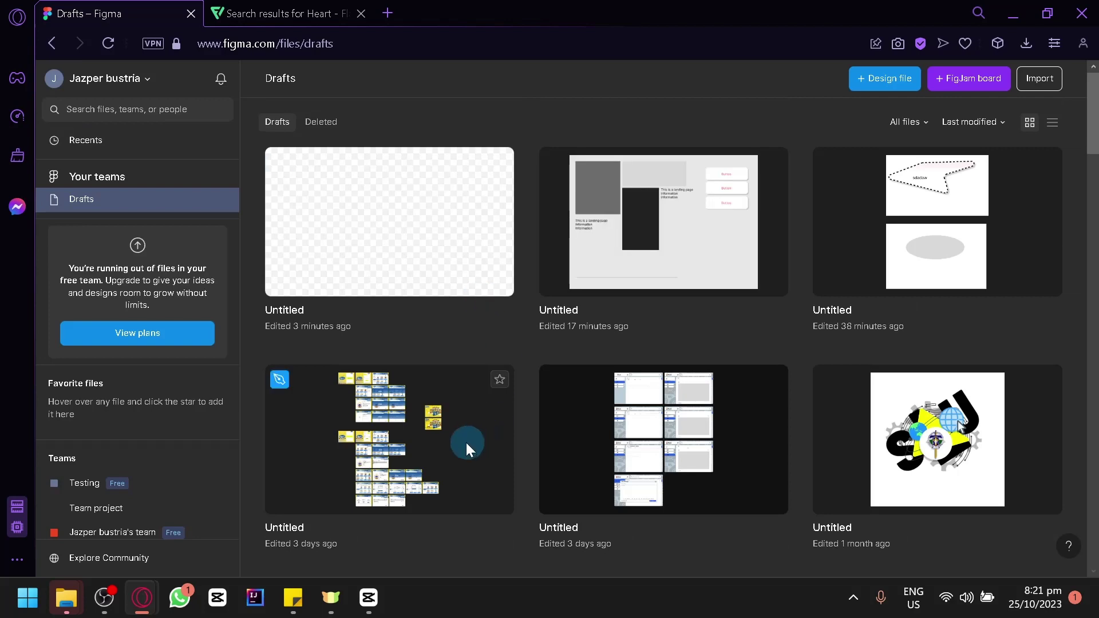
scroll(916, 444, "down", 8)
scroll(943, 386, "up", 6)
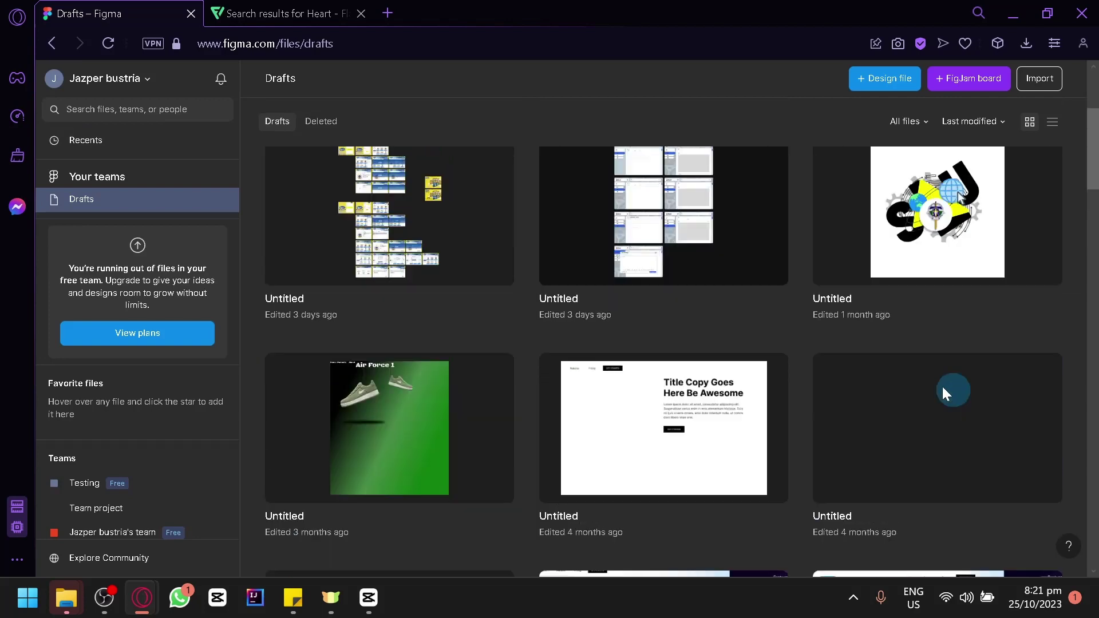
double_click(356, 318)
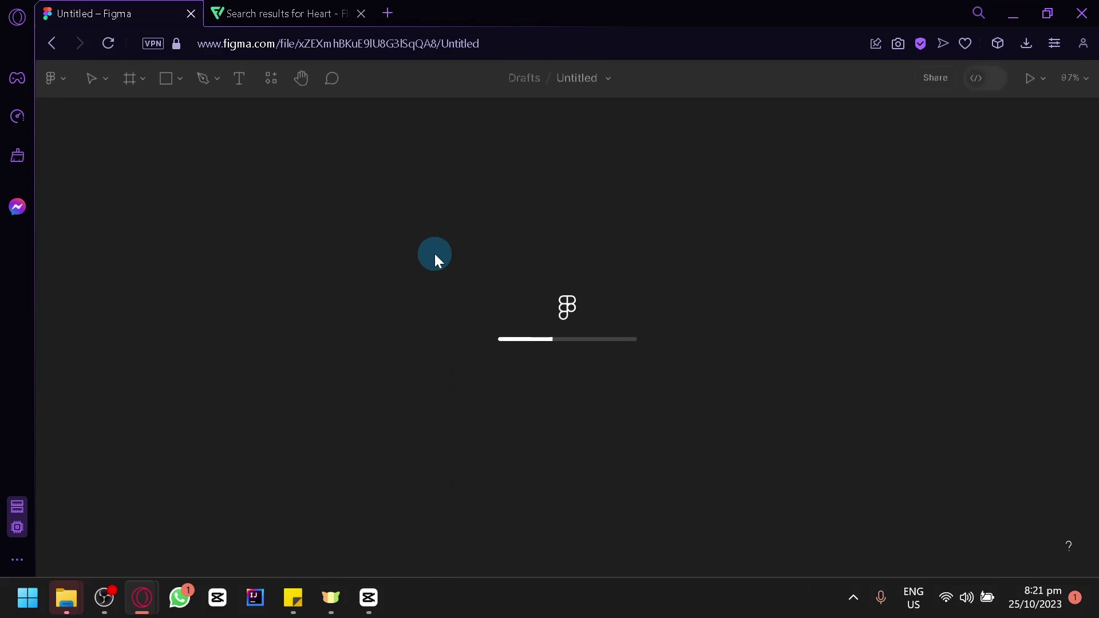
Step: Examine the Design promo and Design promo(Black) frames in the product file up close
scroll(434, 283, "up", 5)
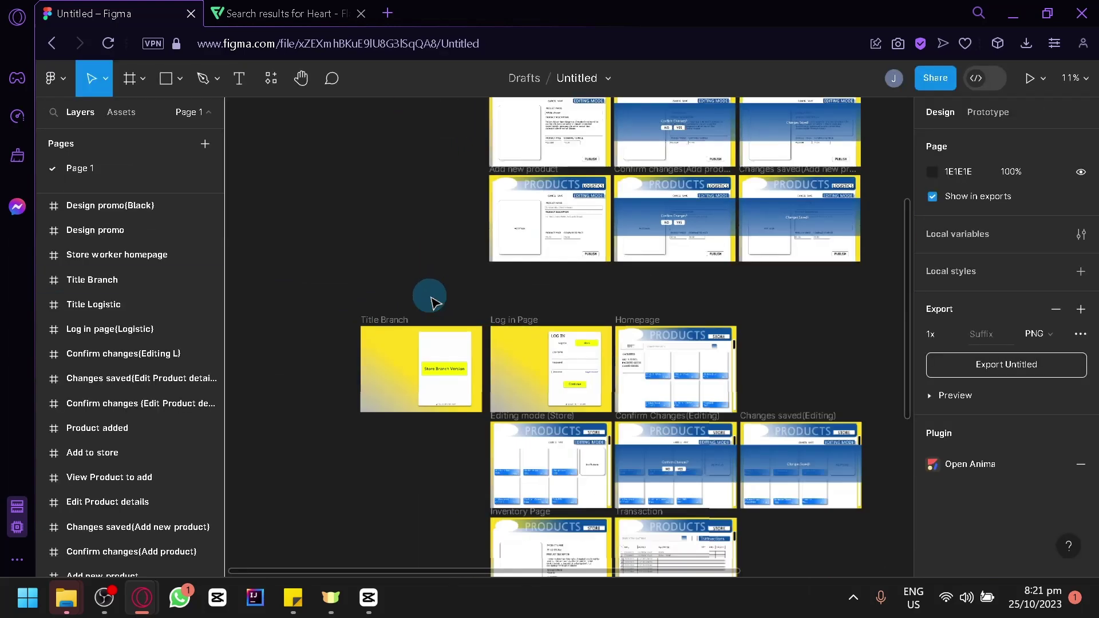
scroll(687, 287, "up", 2)
scroll(670, 368, "right", 3)
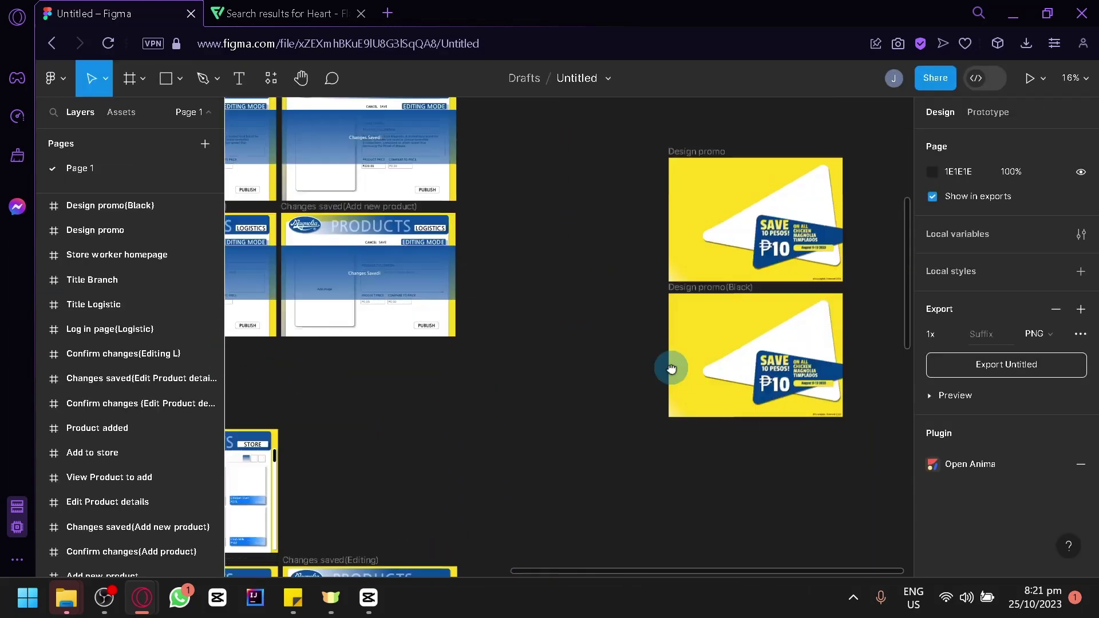
scroll(751, 383, "up", 7)
scroll(857, 441, "up", 5)
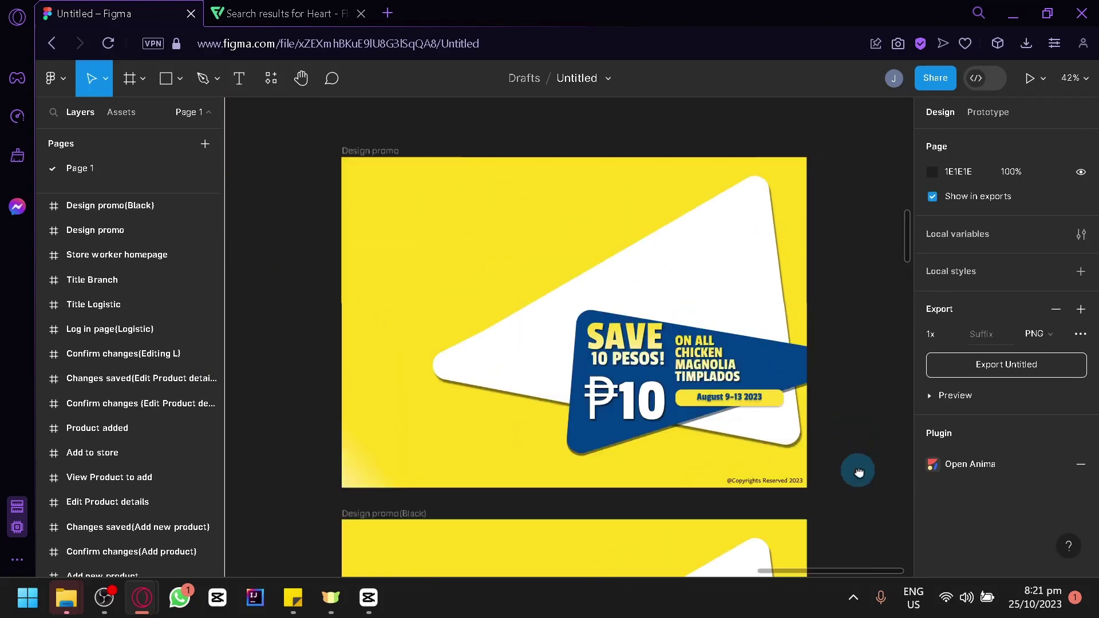
scroll(388, 344, "down", 2)
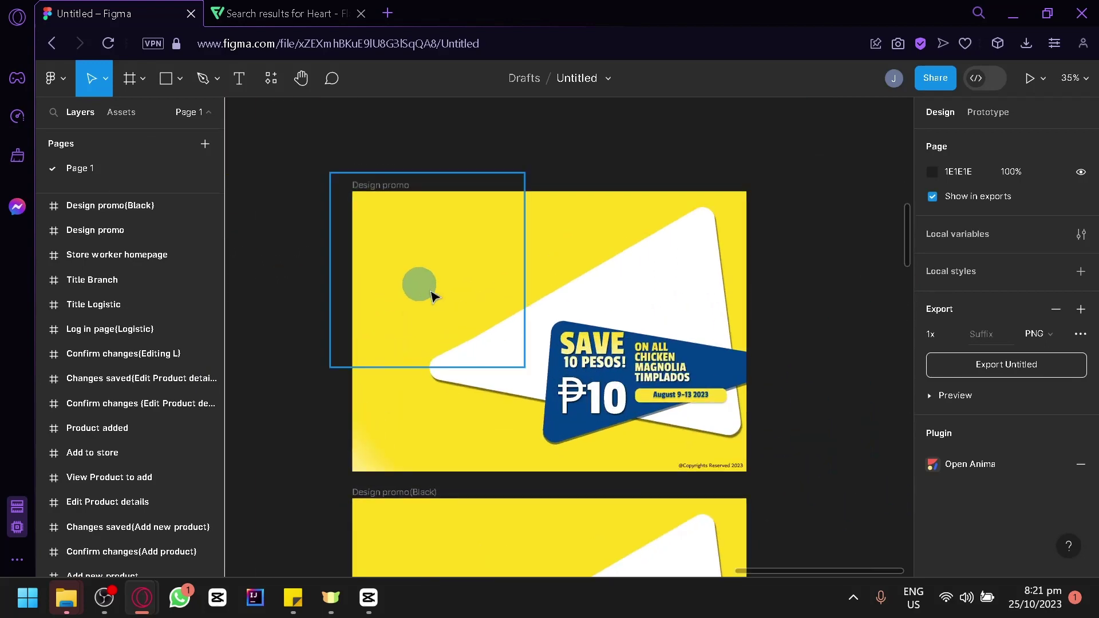
scroll(286, 372, "up", 2)
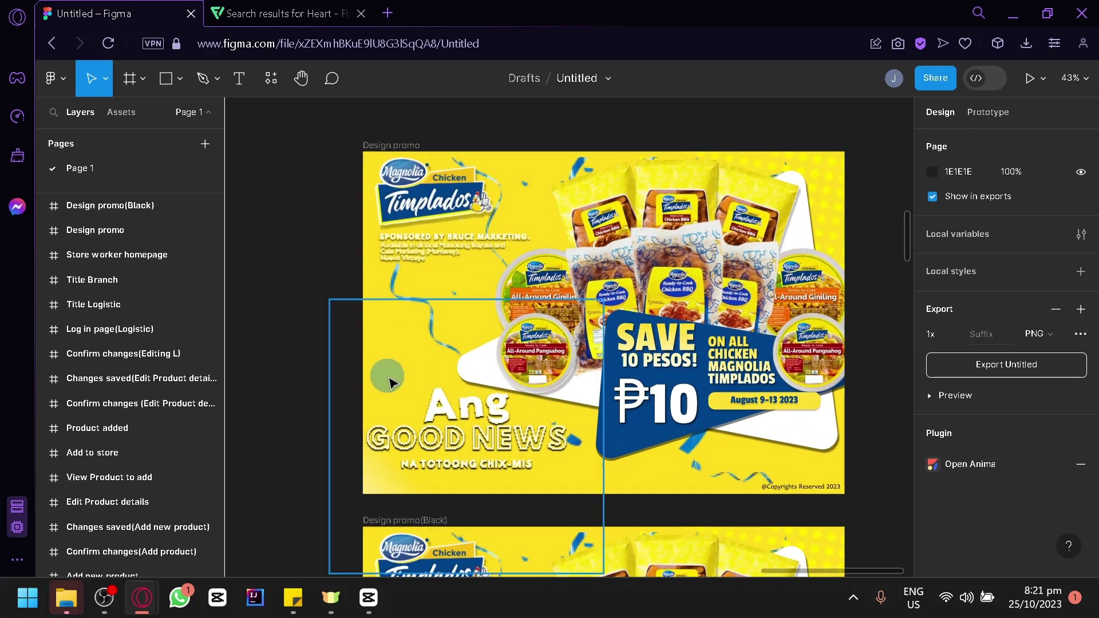
scroll(282, 326, "up", 1)
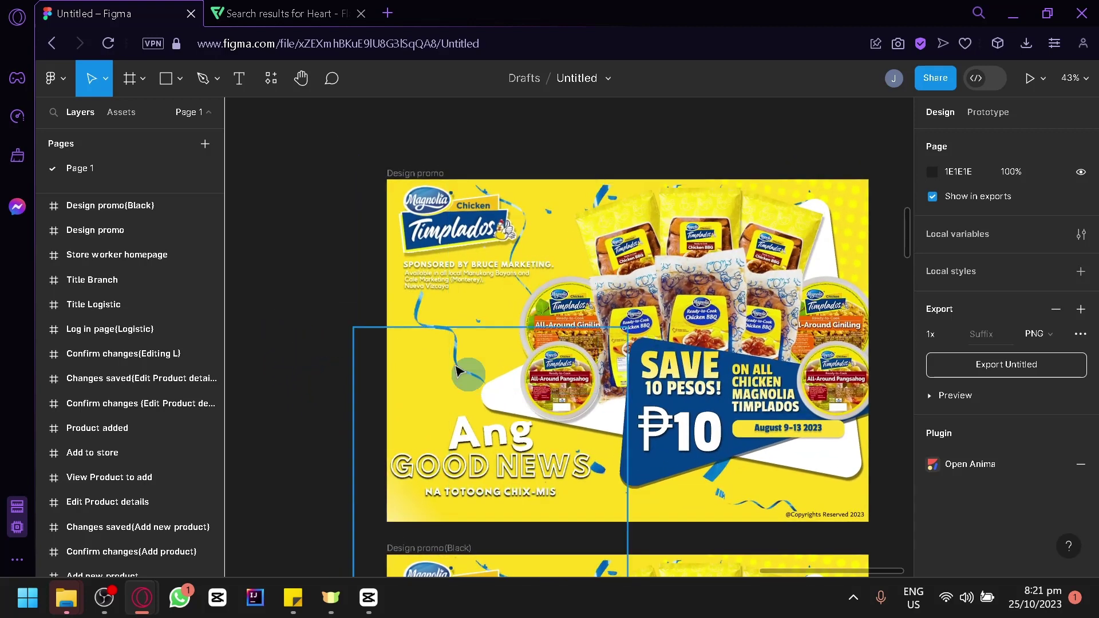
scroll(346, 264, "down", 3)
scroll(346, 264, "down", 3)
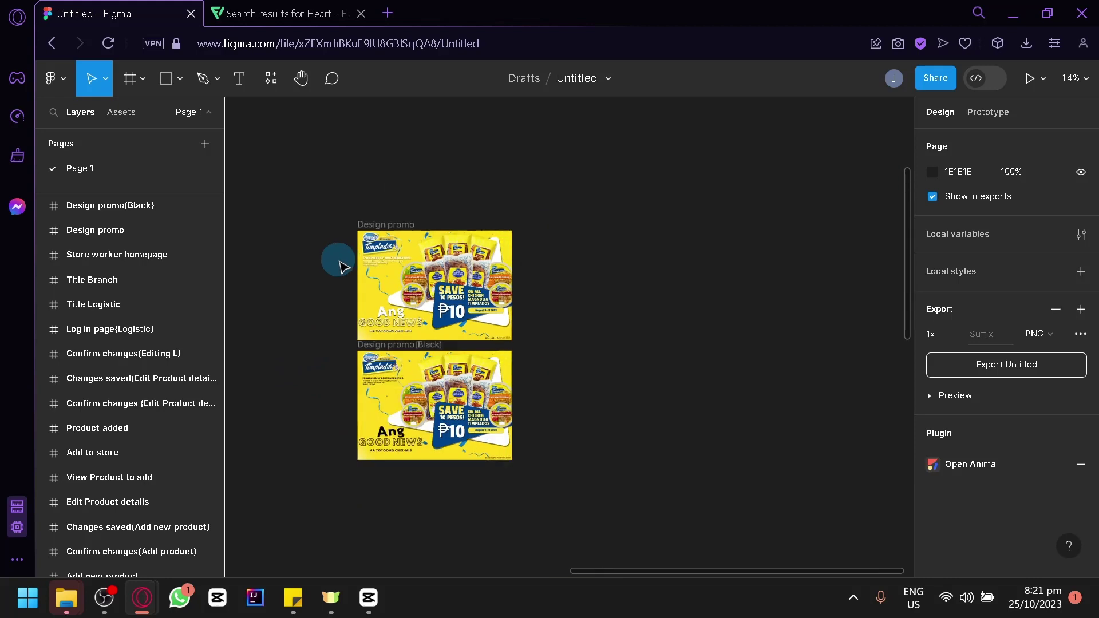
Step: Examine the logistics screens, from the title and log-in pages to the home page and editing mode frames
scroll(341, 260, "left", 8)
scroll(699, 327, "up", 3)
scroll(848, 534, "up", 3)
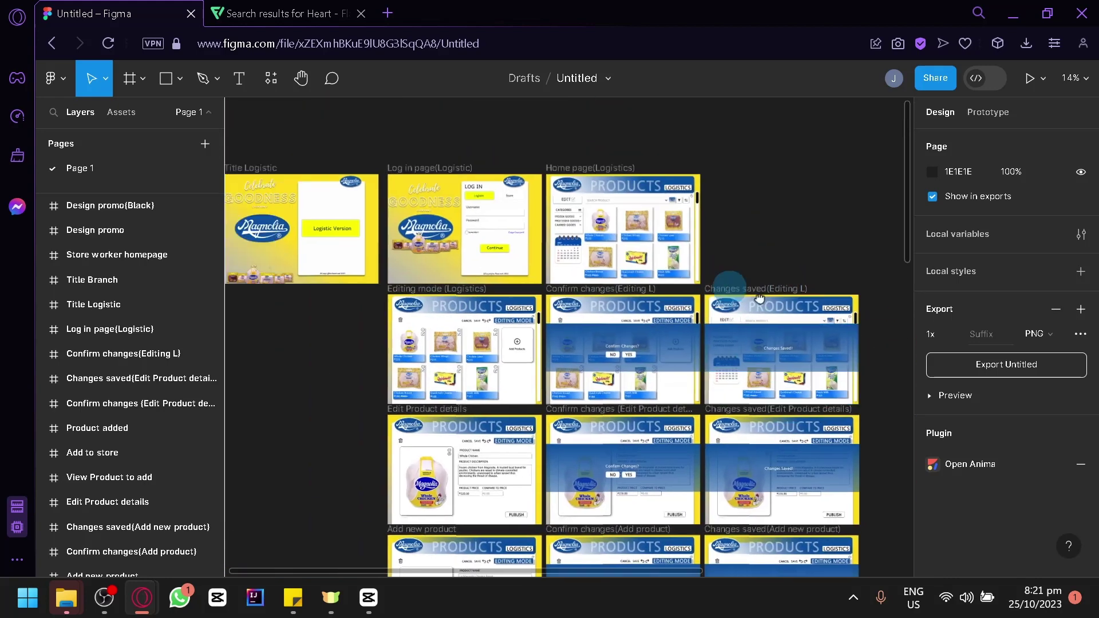
scroll(290, 263, "up", 5)
scroll(515, 570, "right", 5)
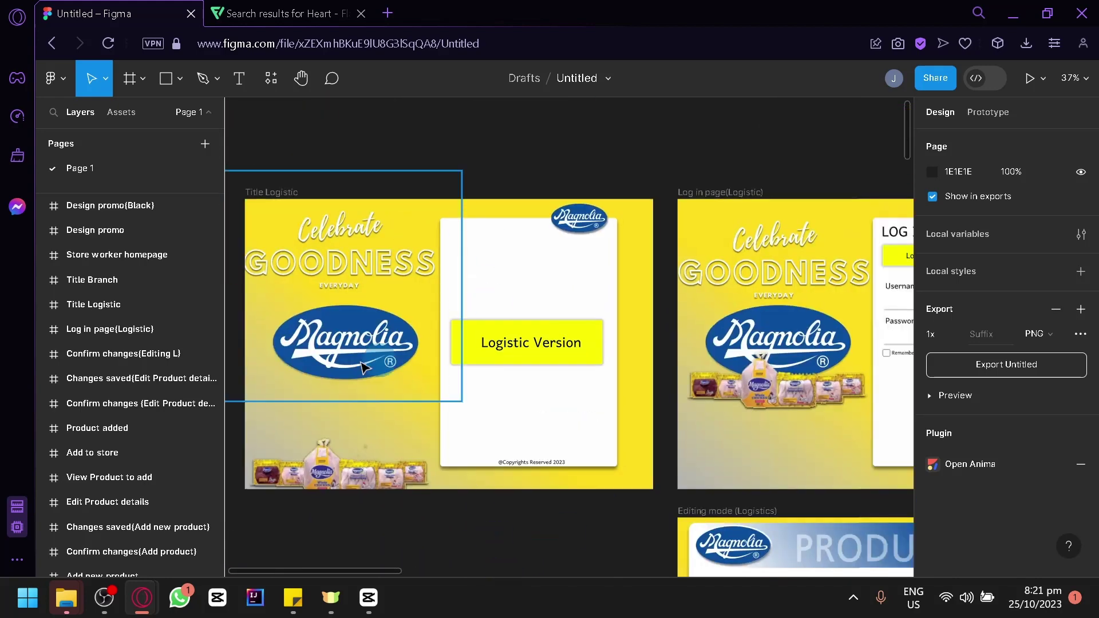
scroll(554, 472, "right", 5)
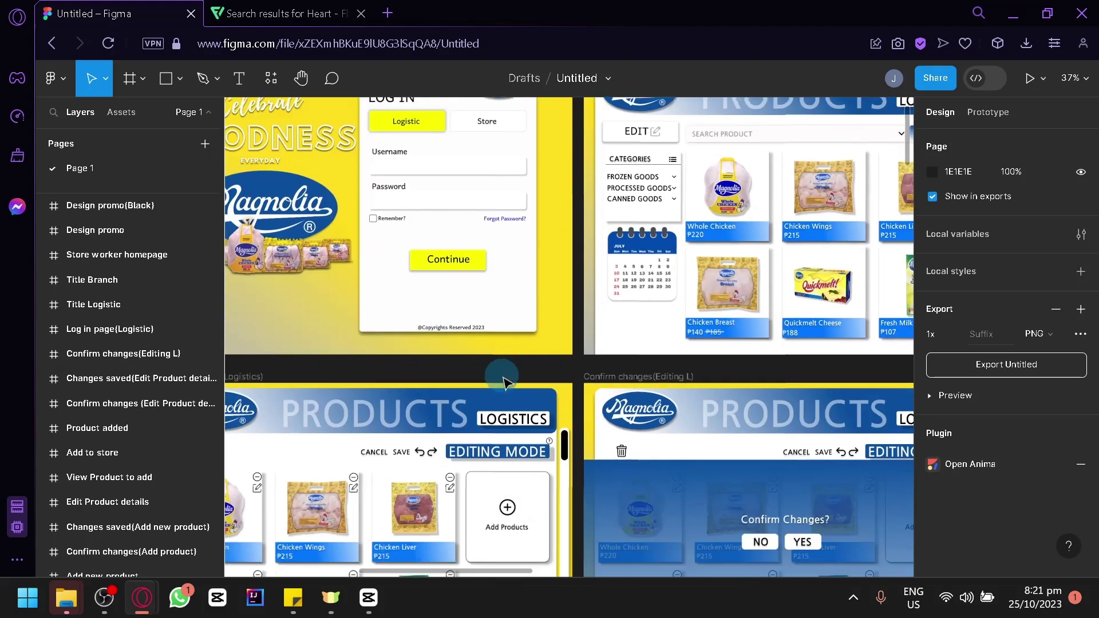
scroll(572, 435, "down", 4)
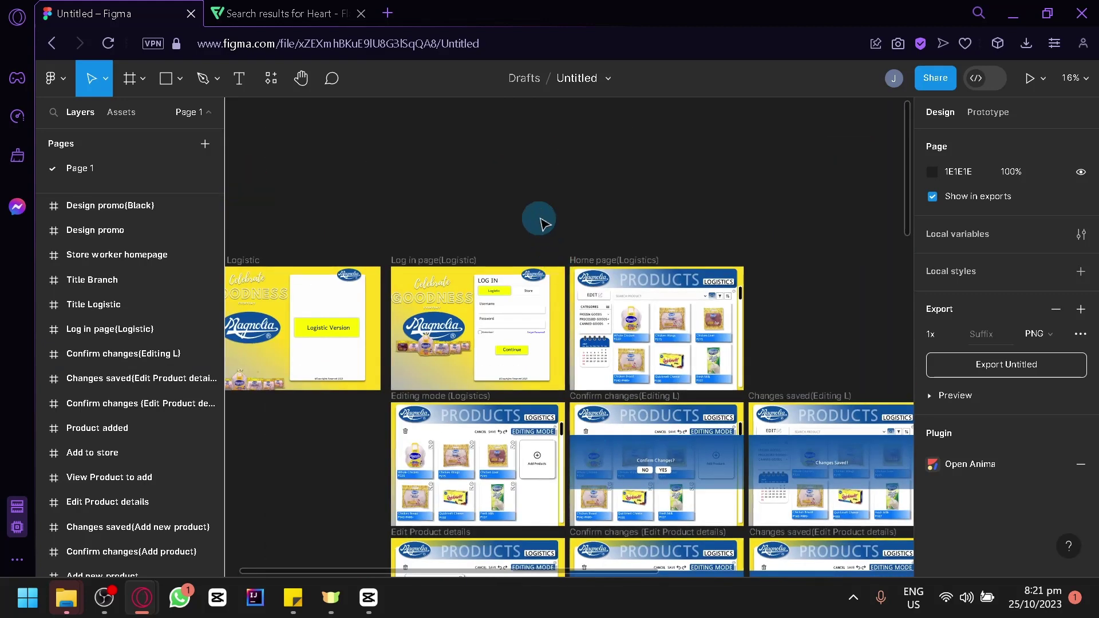
Step: Go back to the drafts overview and reopen the file with the gradient phone screen
left_click(63, 88)
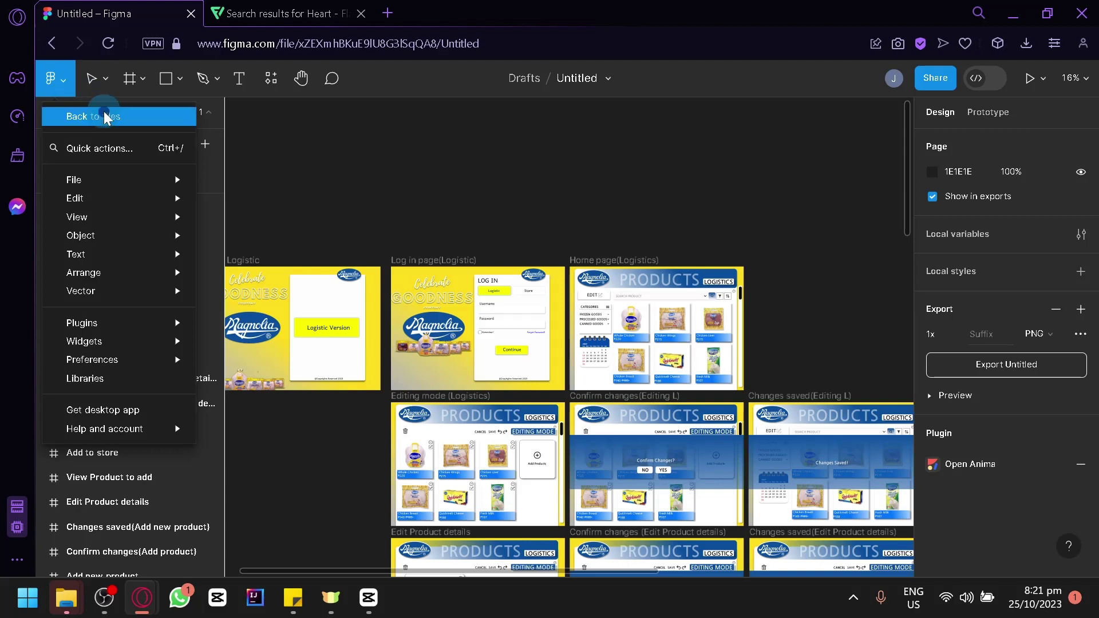
left_click(92, 115)
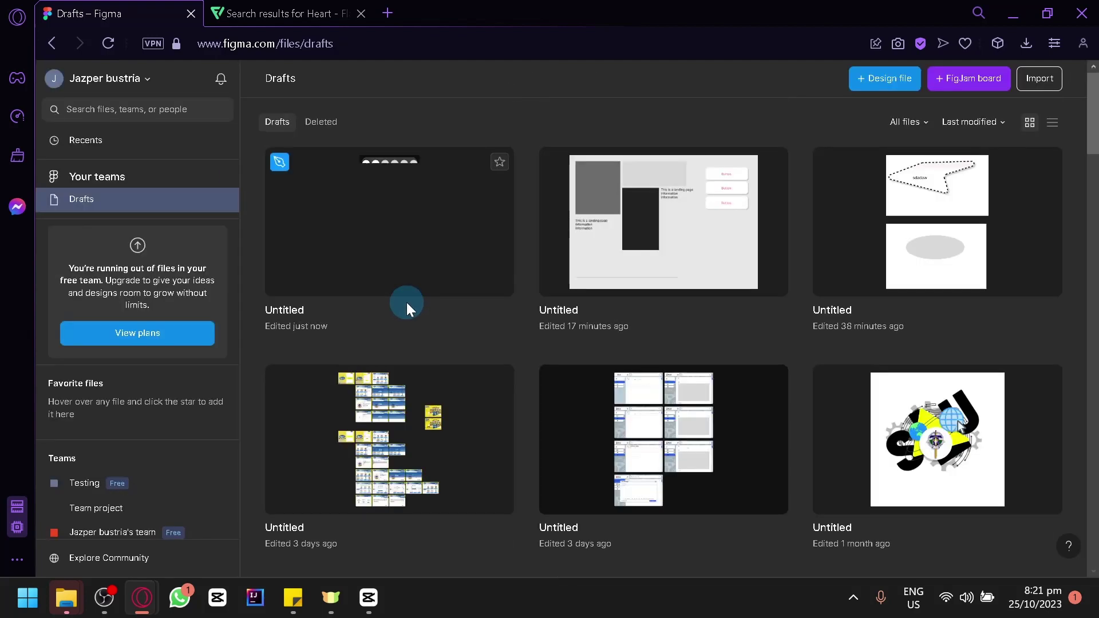
double_click(393, 201)
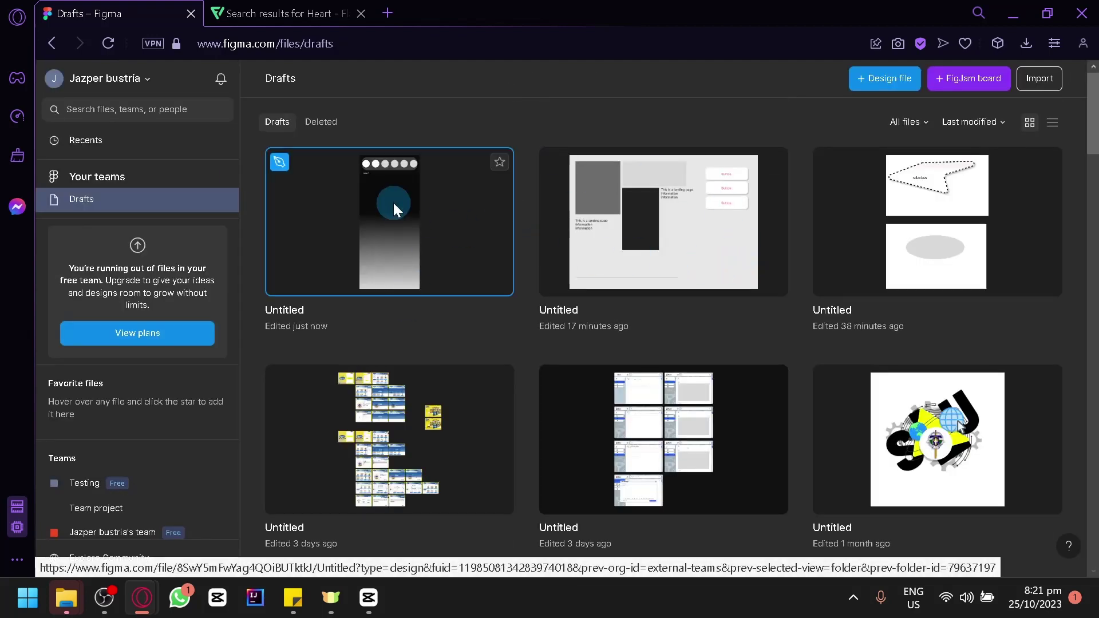